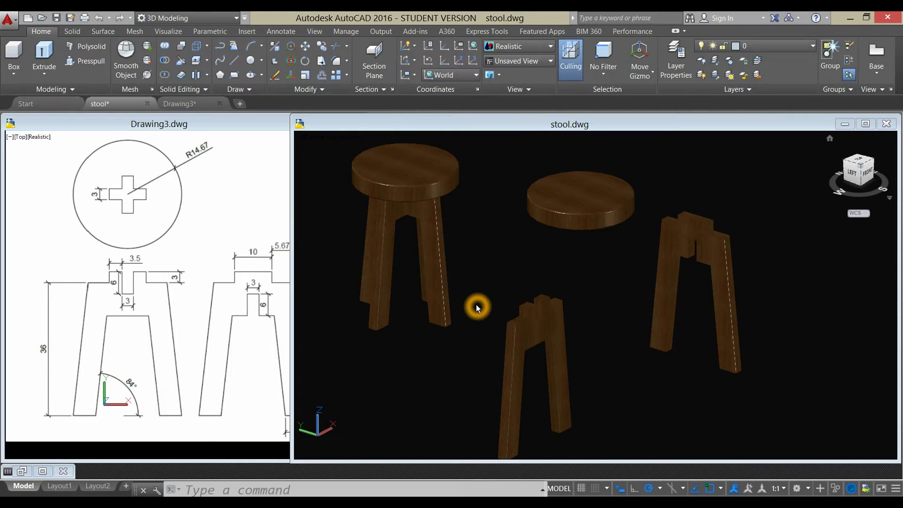
Step: Minimize stool.dwg and create a new drawing from the acad3D template
left_click(476, 305)
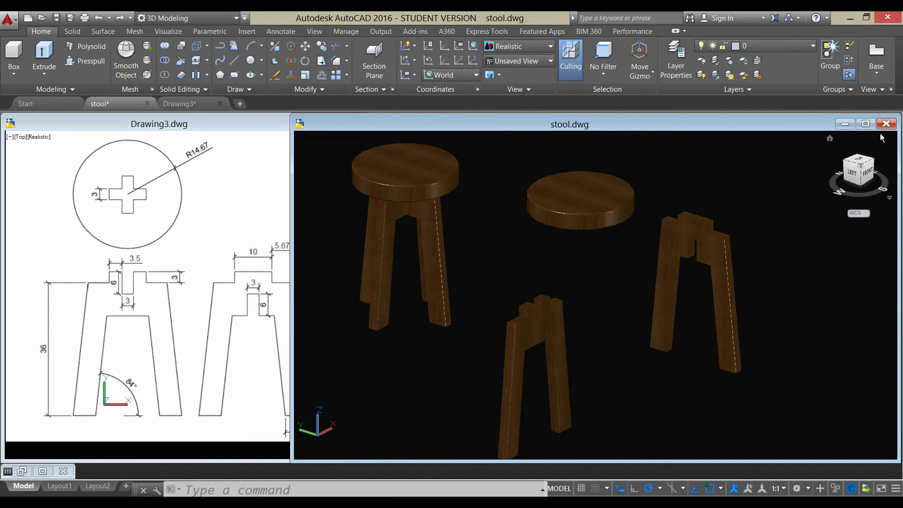
left_click(844, 124)
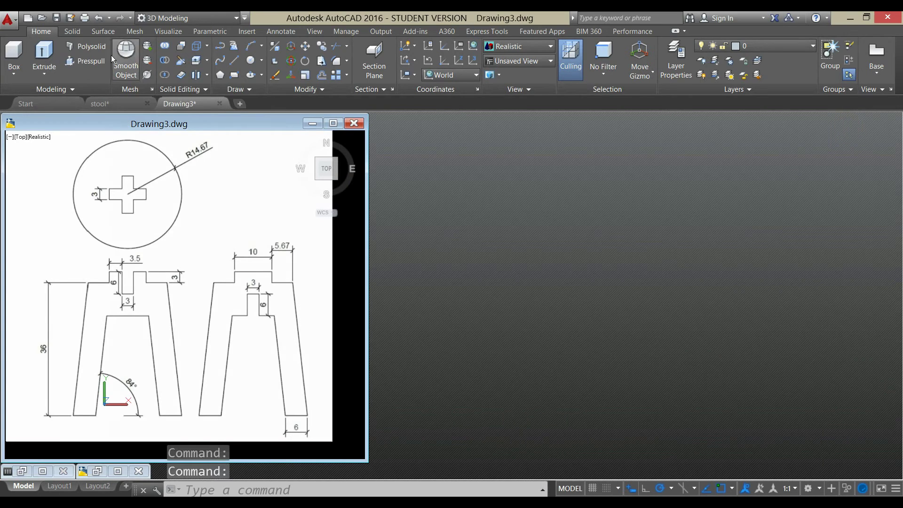
left_click(8, 19)
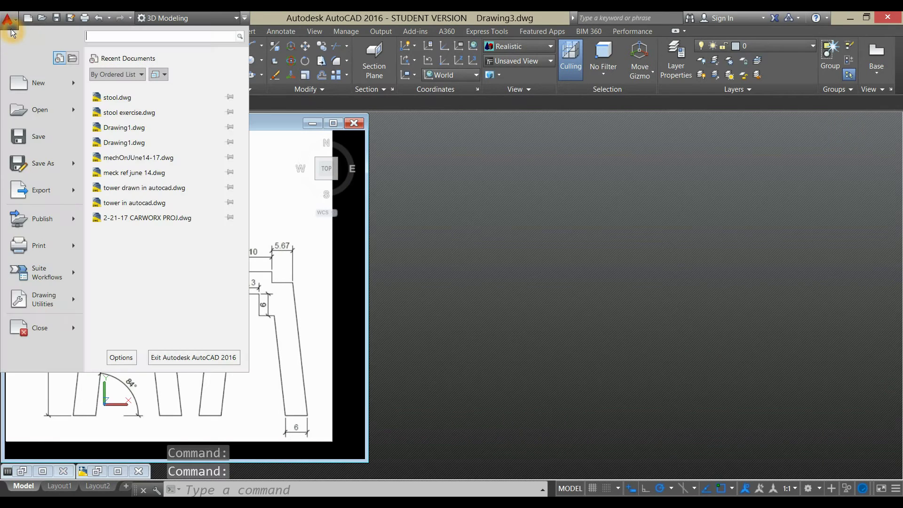
mouse_move(36, 86)
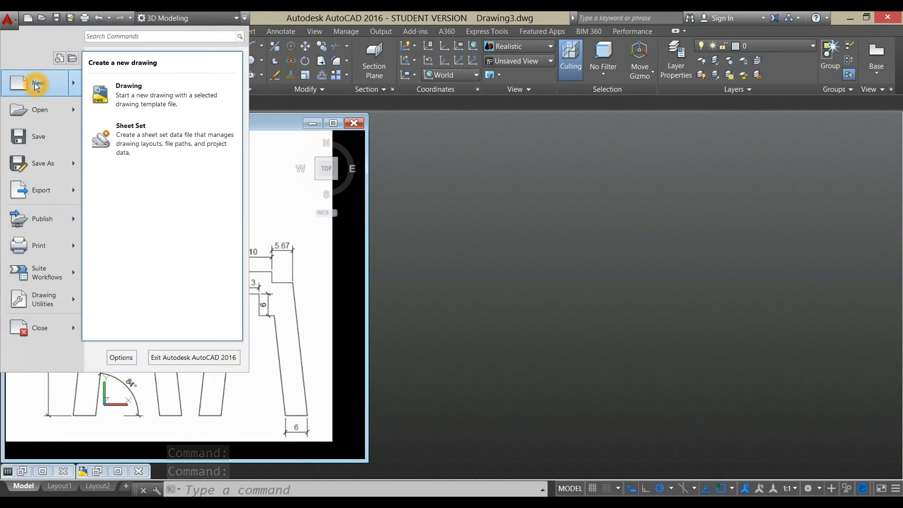
left_click(123, 84)
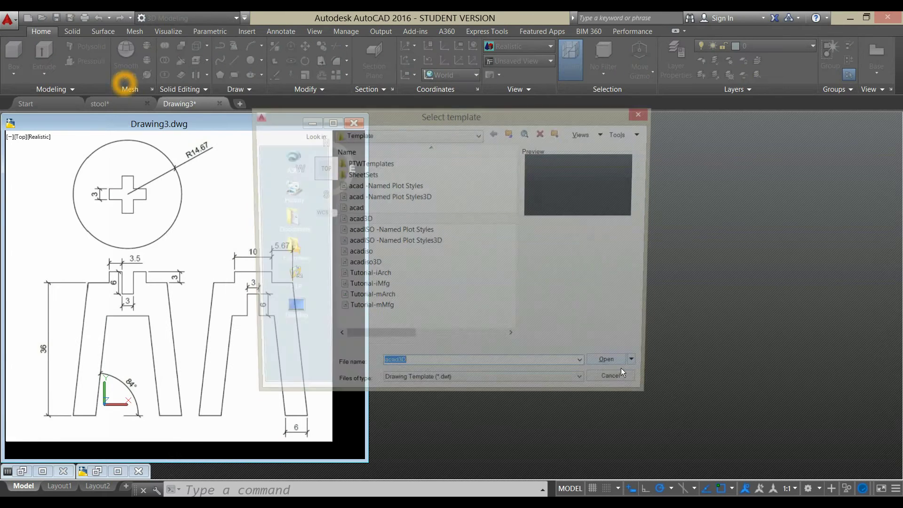
left_click(388, 223)
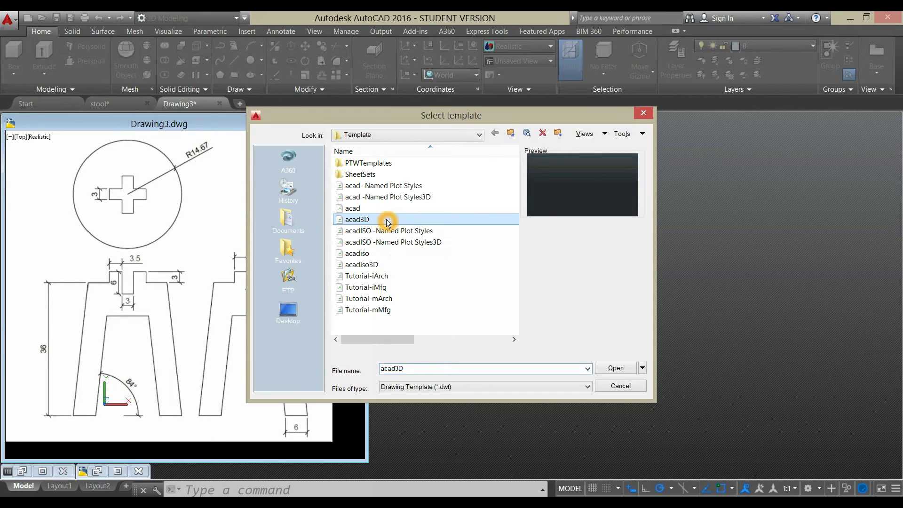
left_click(614, 369)
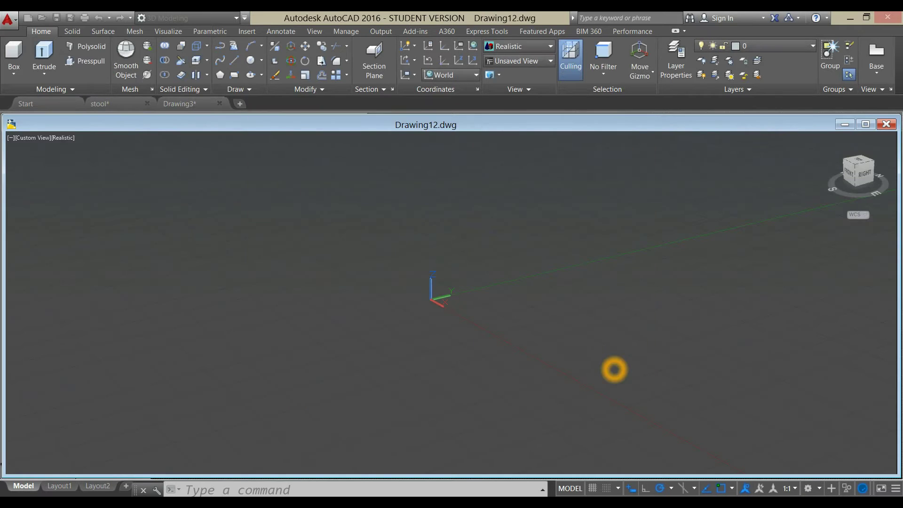
Step: Switch the new drawing to parallel projection and tile the open drawings vertically
left_click(890, 200)
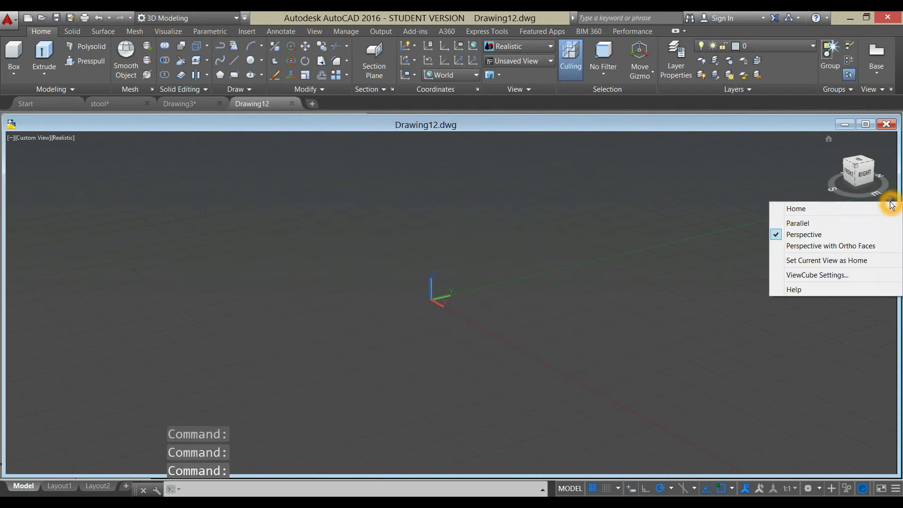
left_click(857, 225)
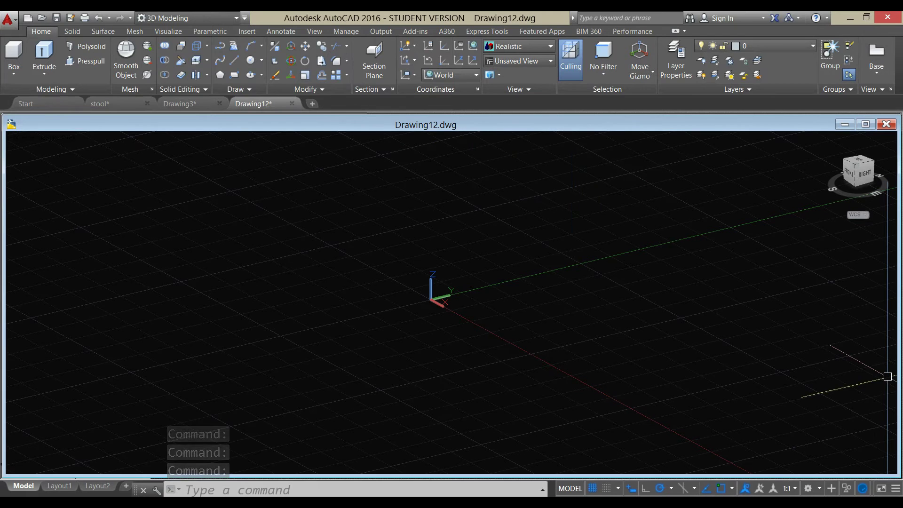
left_click(322, 33)
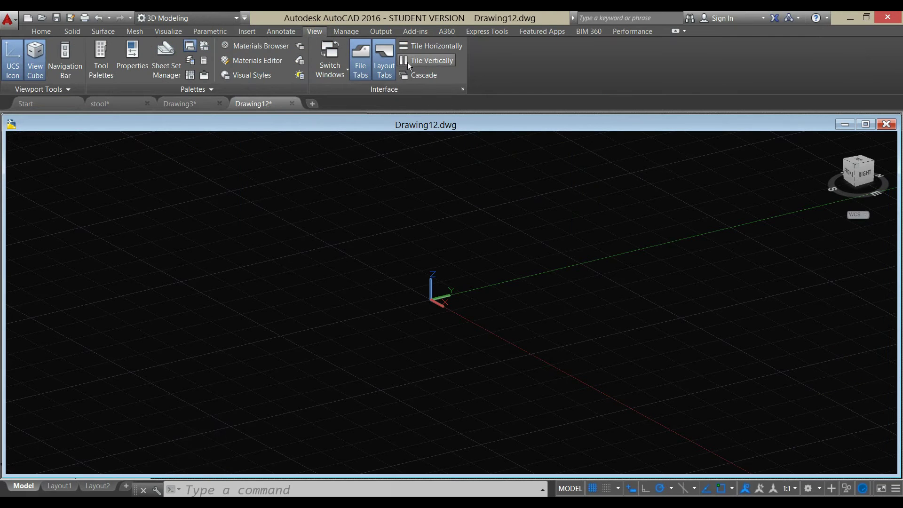
left_click(412, 59)
Step: Re-tile with Drawing3 narrowed on the left and Drawing12 widened and active
left_click(562, 143)
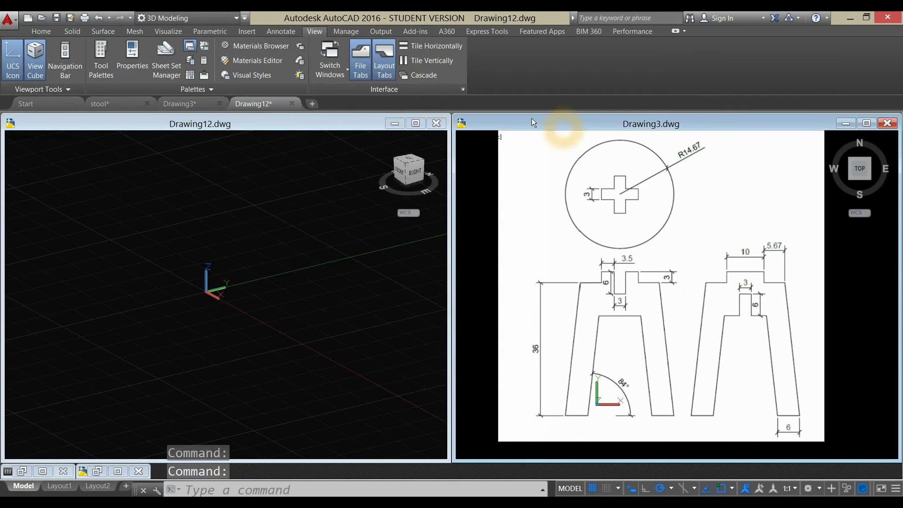
left_click(447, 63)
left_click_drag(450, 178, 344, 216)
left_click_drag(450, 197, 348, 206)
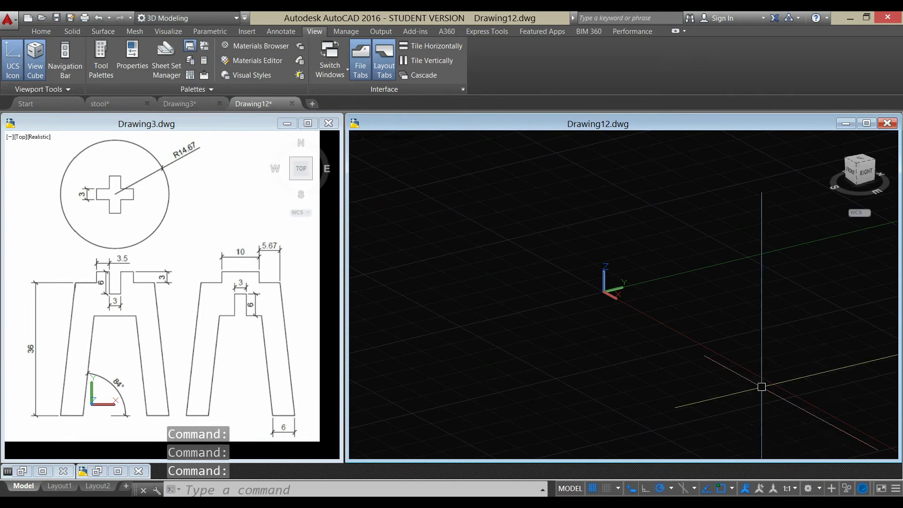
left_click(751, 372)
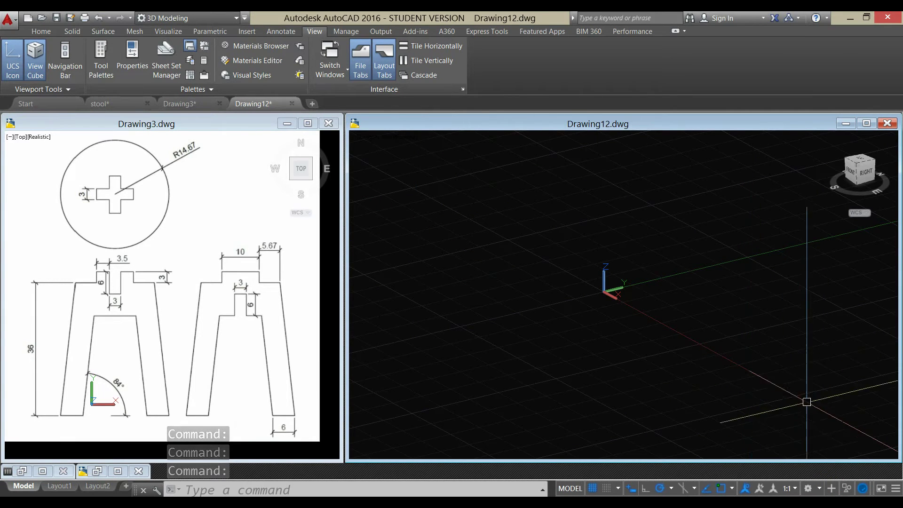
Step: Confirm 3D Modeling as the current workspace
left_click(812, 423)
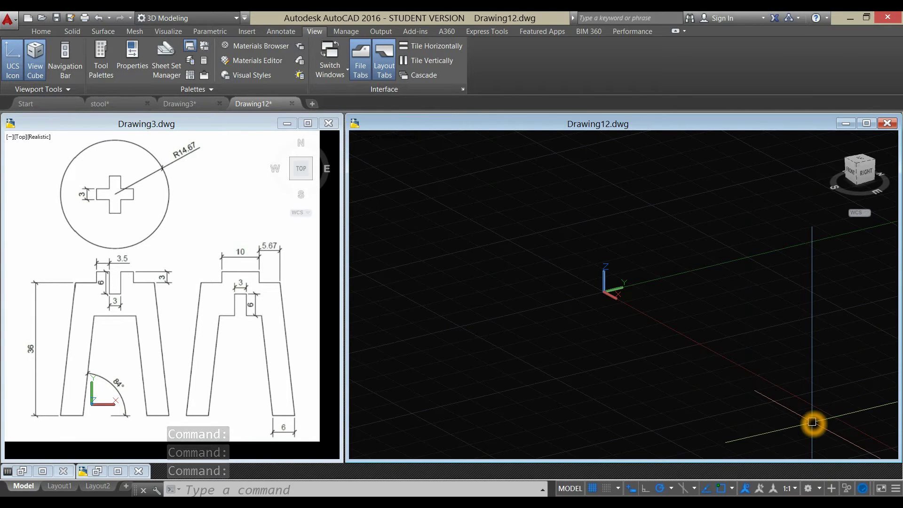
left_click(820, 490)
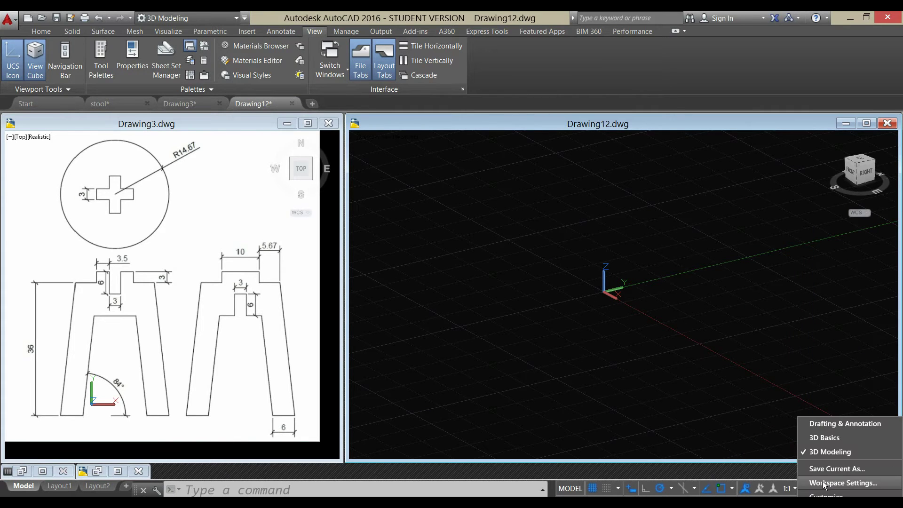
left_click(831, 452)
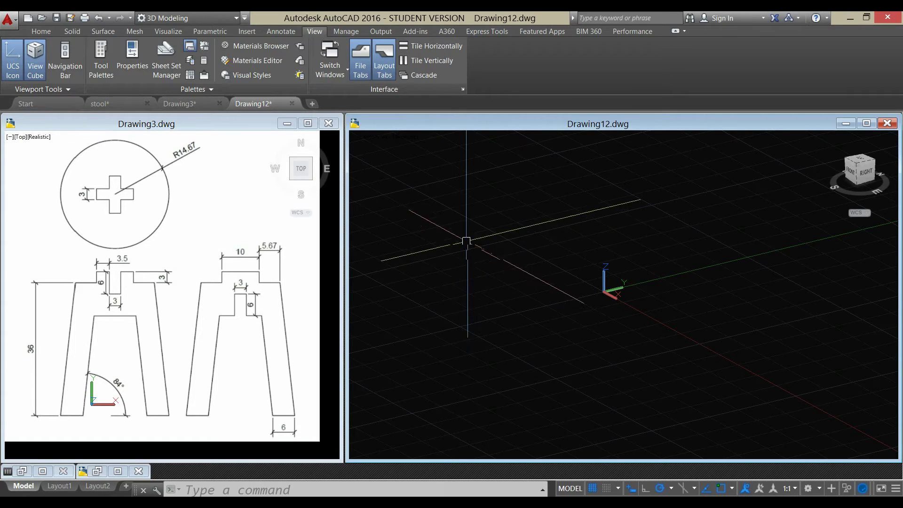
left_click(236, 19)
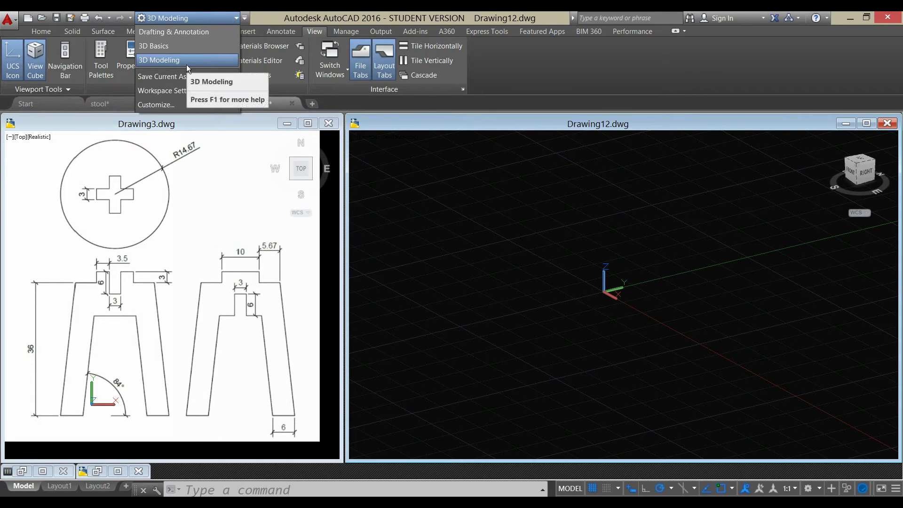
left_click(439, 181)
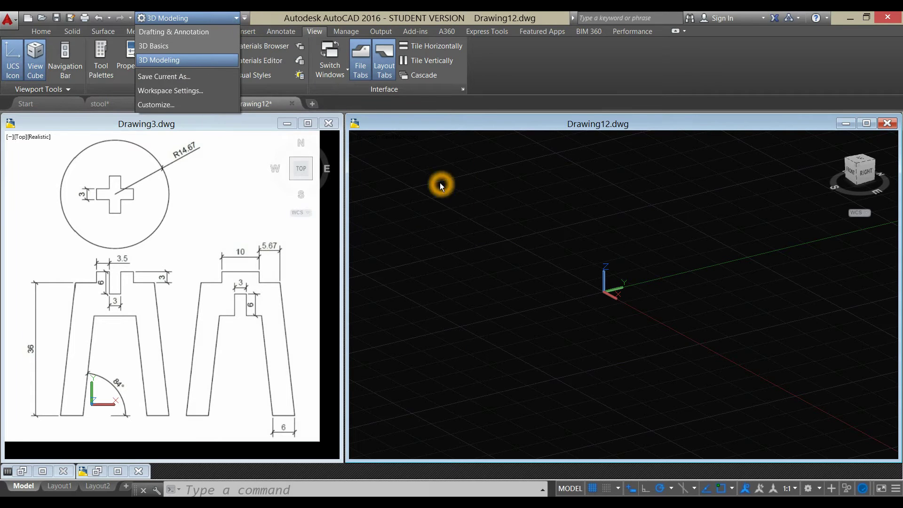
Step: Bring up the Home ribbon tab with the modelling and drawing tools
left_click(40, 32)
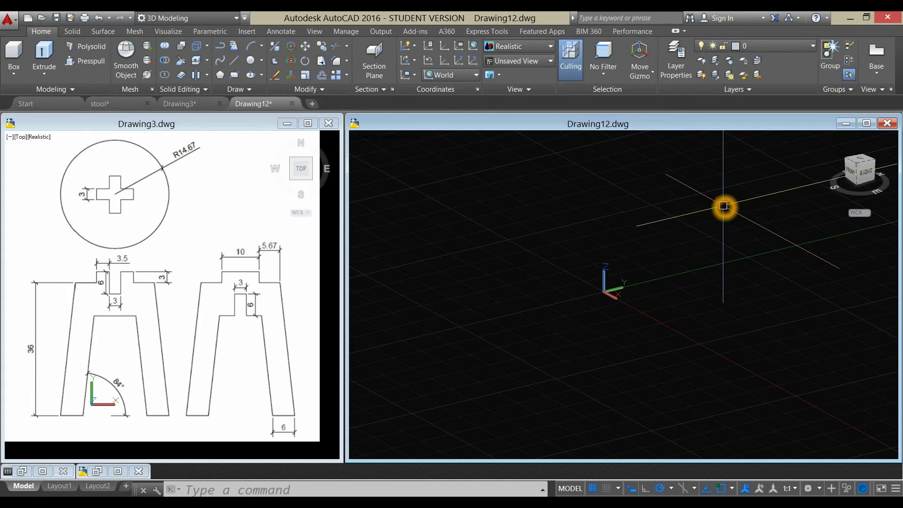
left_click(731, 213)
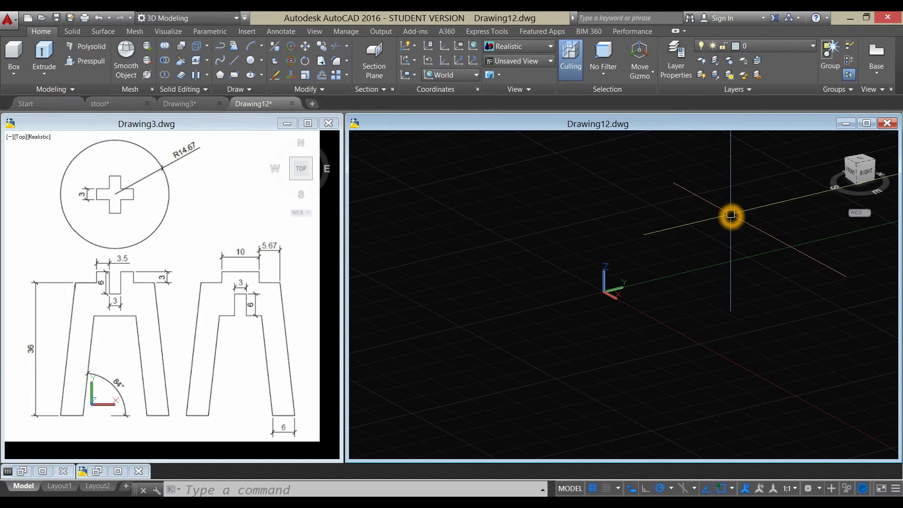
left_click(304, 316)
left_click(479, 247)
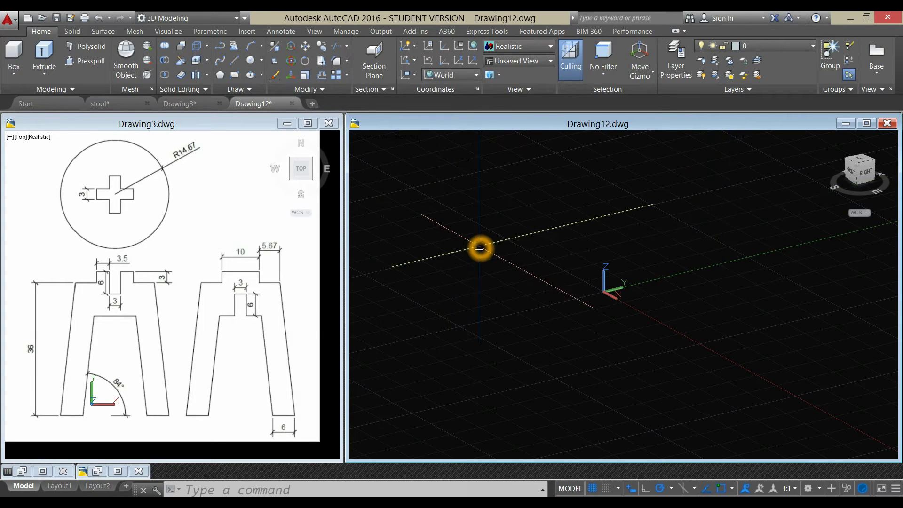
left_click(738, 193)
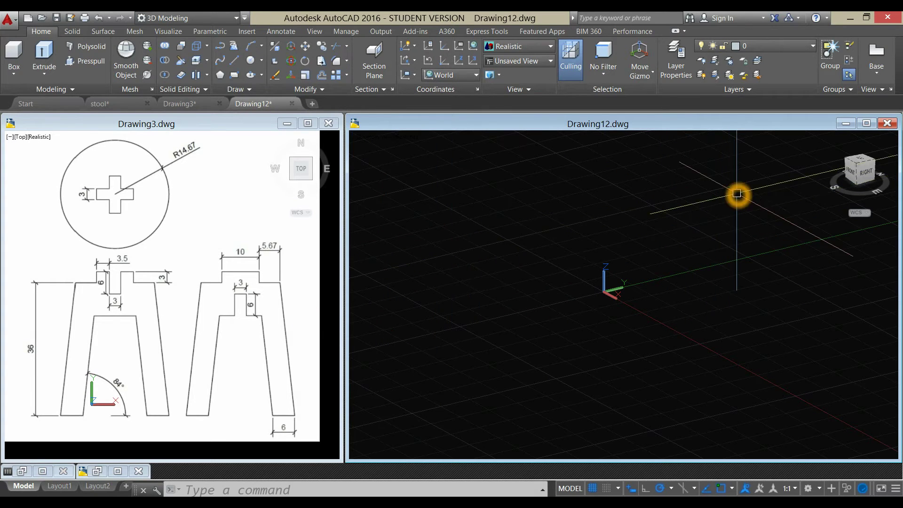
Step: Set Drawing12 to the Front view using the ViewCube
left_click(850, 173)
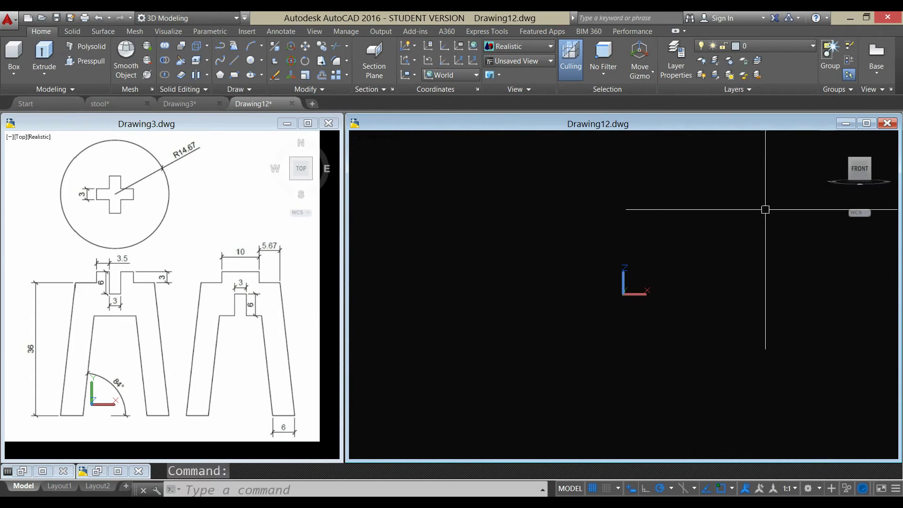
left_click(626, 267)
left_click(661, 283)
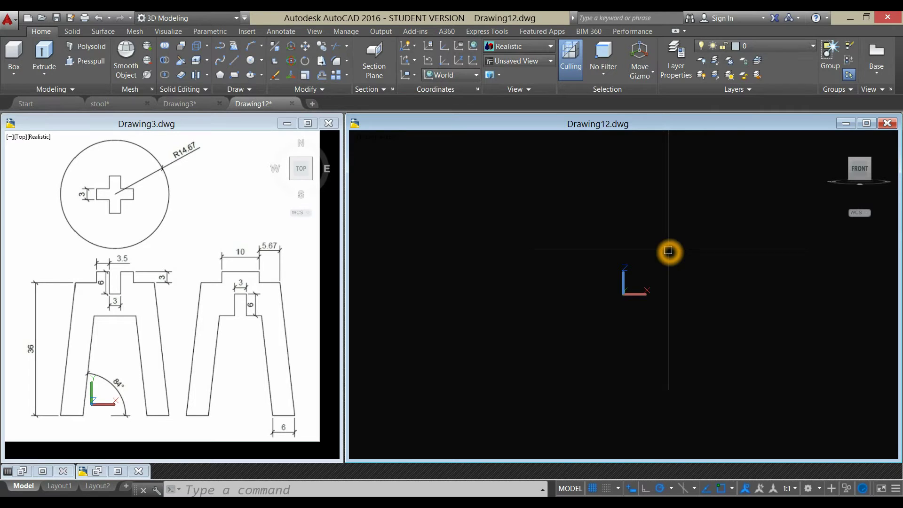
left_click(496, 161)
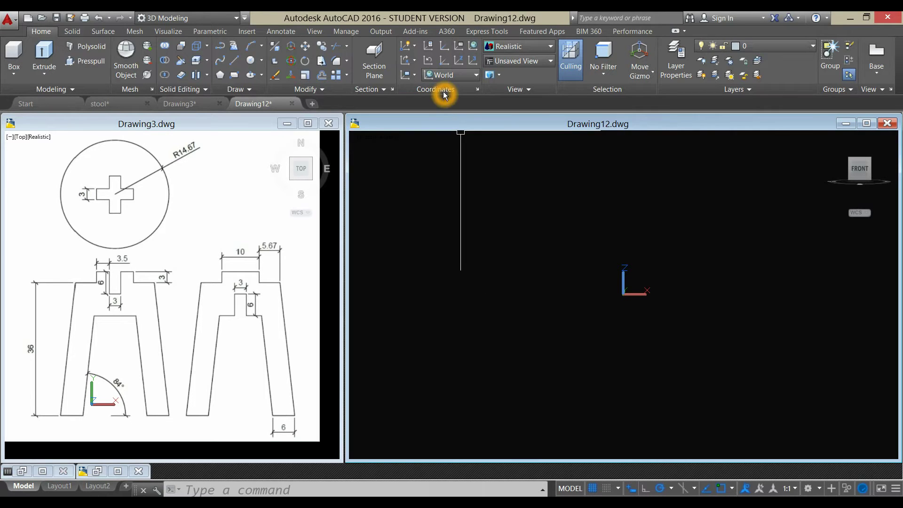
Step: Align the UCS to the current view, turn the grid off, and zoom to extents
left_click(415, 76)
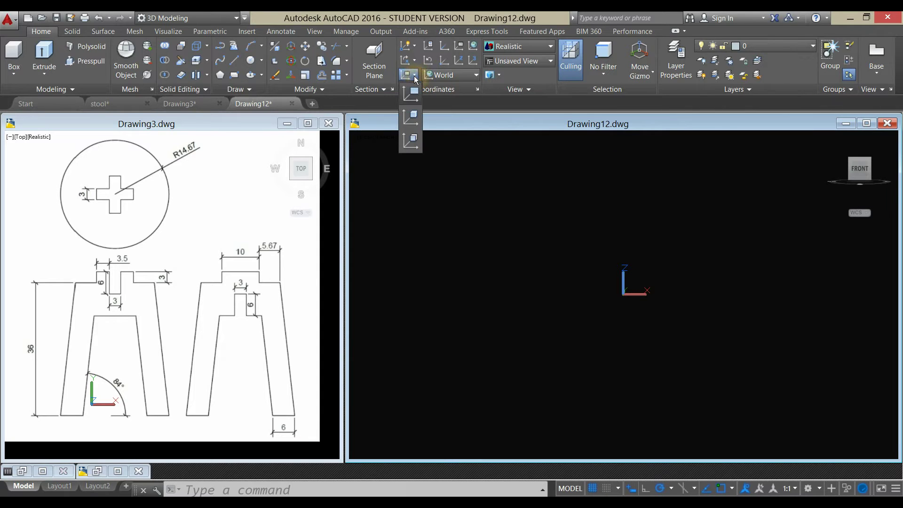
left_click(414, 92)
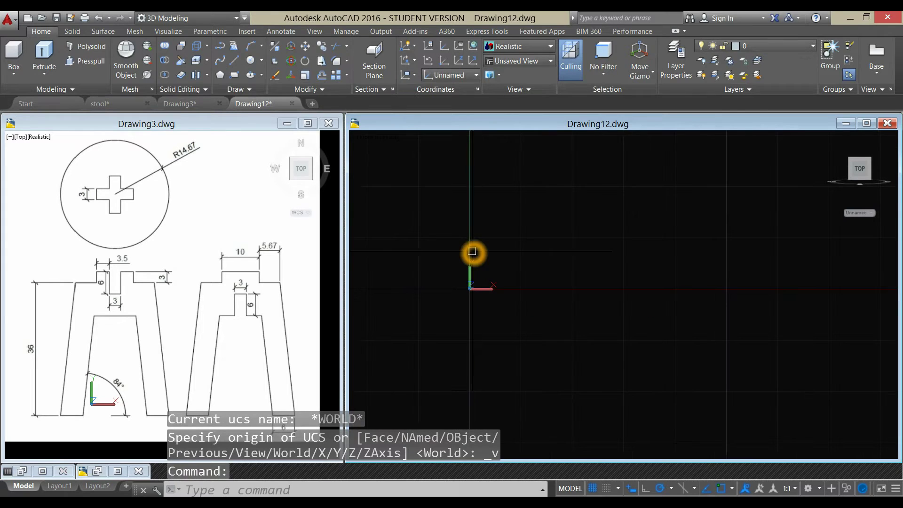
left_click(592, 490)
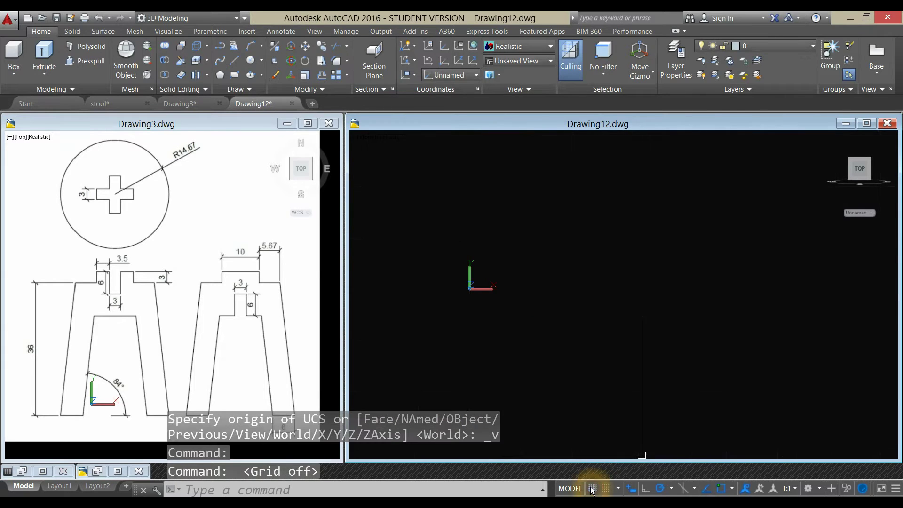
middle_click_drag(540, 310, 475, 348)
key("Escape")
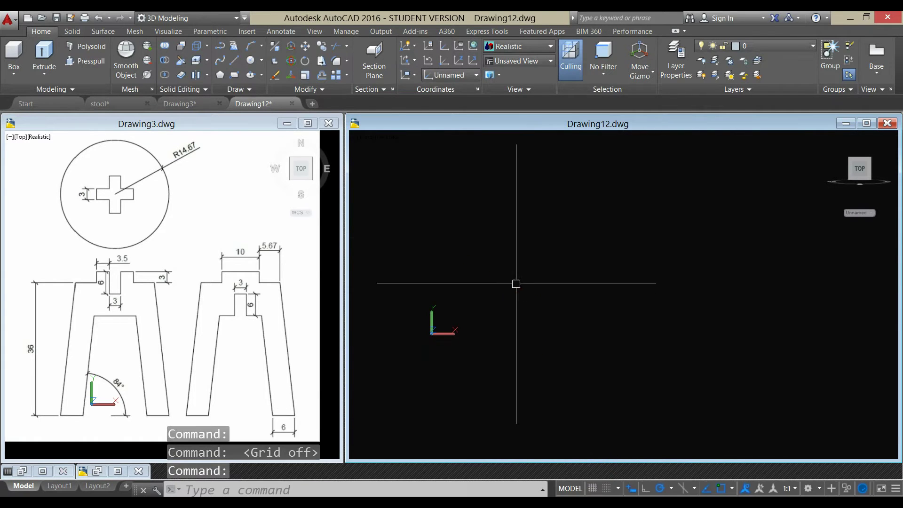
middle_click(515, 282)
middle_click(500, 292)
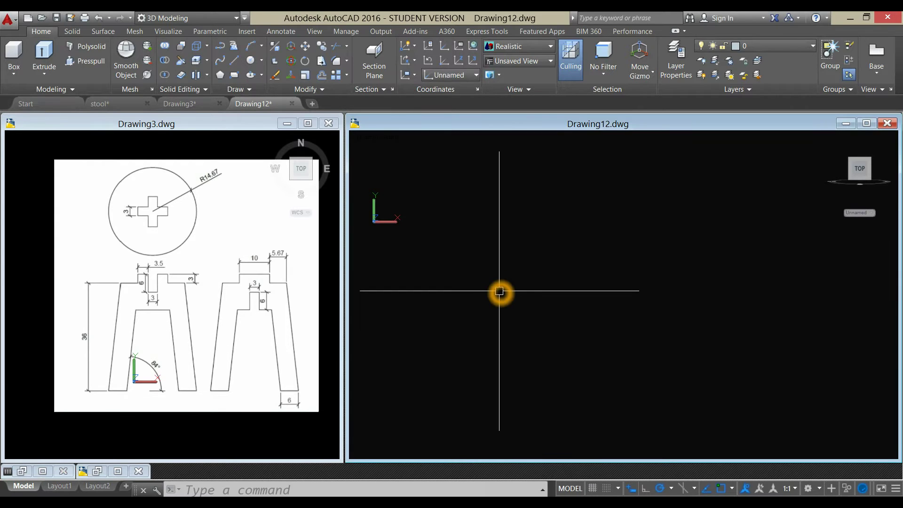
Step: Draw a 36-unit vertical guide line
left_click(234, 61)
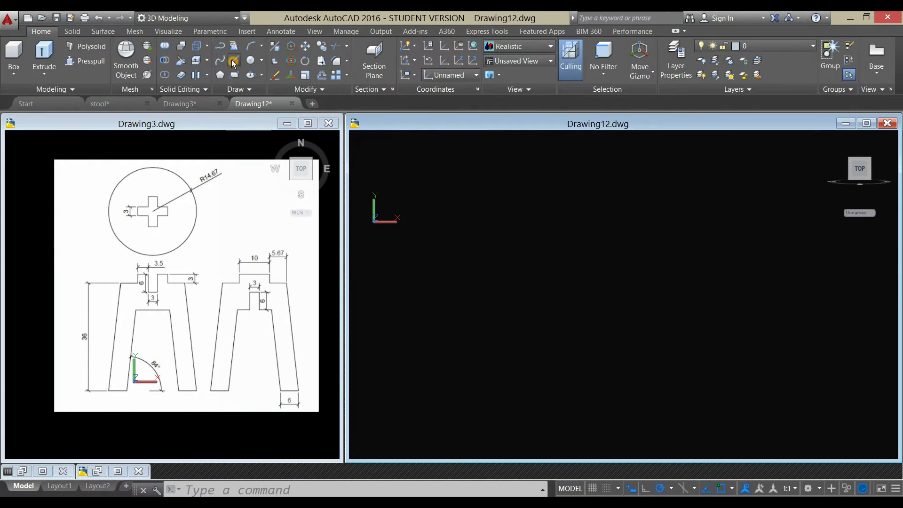
left_click(507, 344)
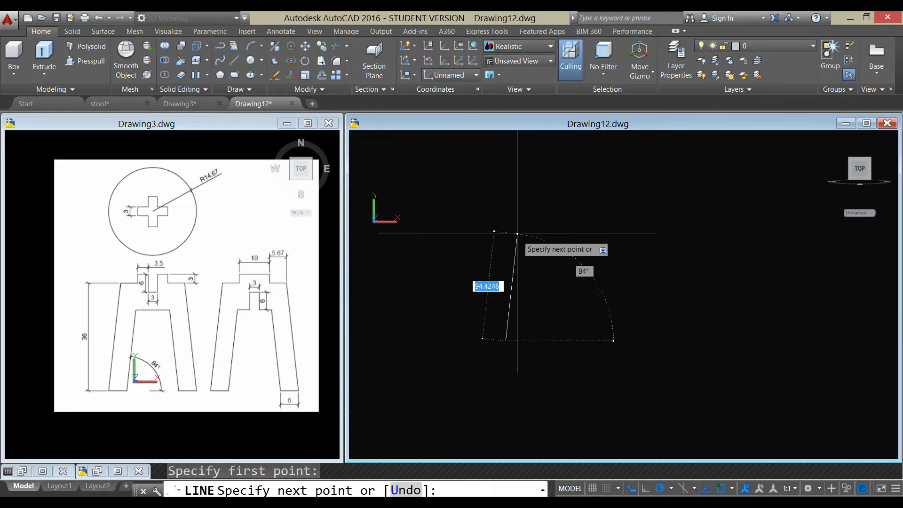
left_click(511, 208)
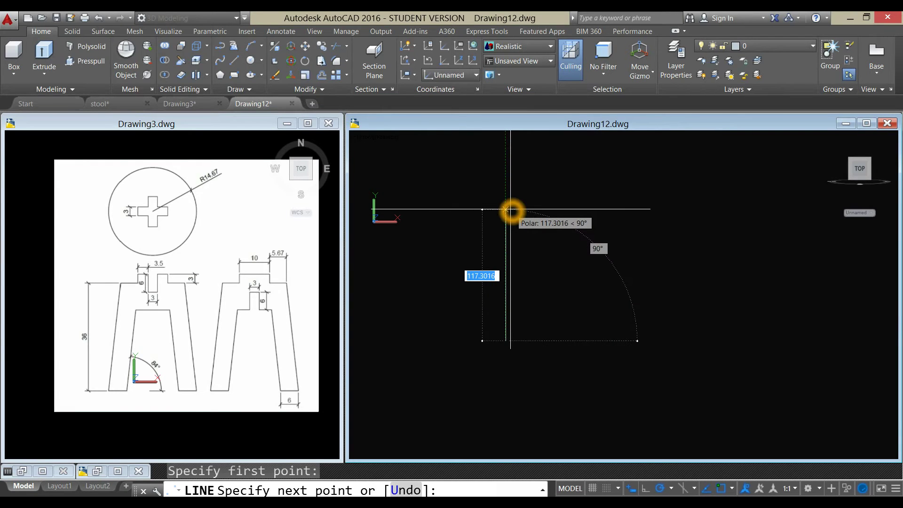
type("36")
key("Return")
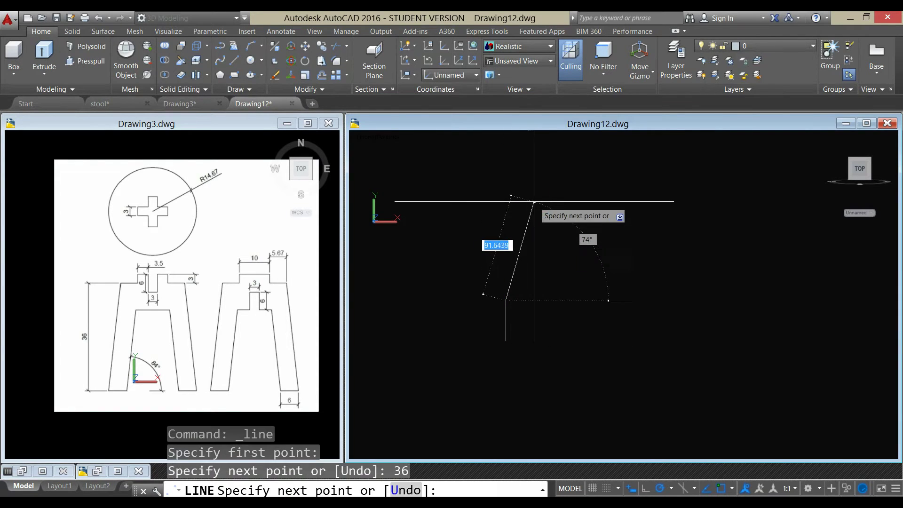
right_click(537, 219)
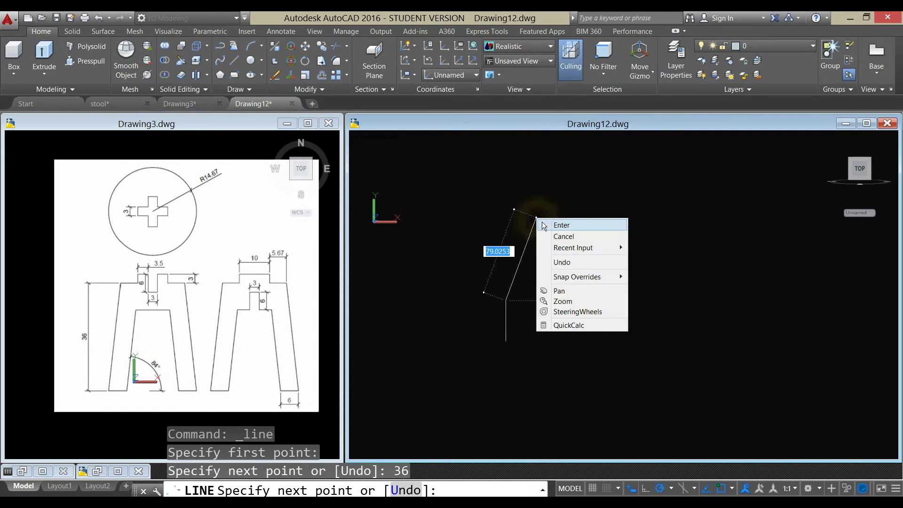
left_click(542, 224)
Step: Draw the slanted leg edge at 84° from the guide line's base to its top
scroll(511, 320, "up", 5)
middle_click_drag(511, 320, 516, 282)
right_click(535, 242)
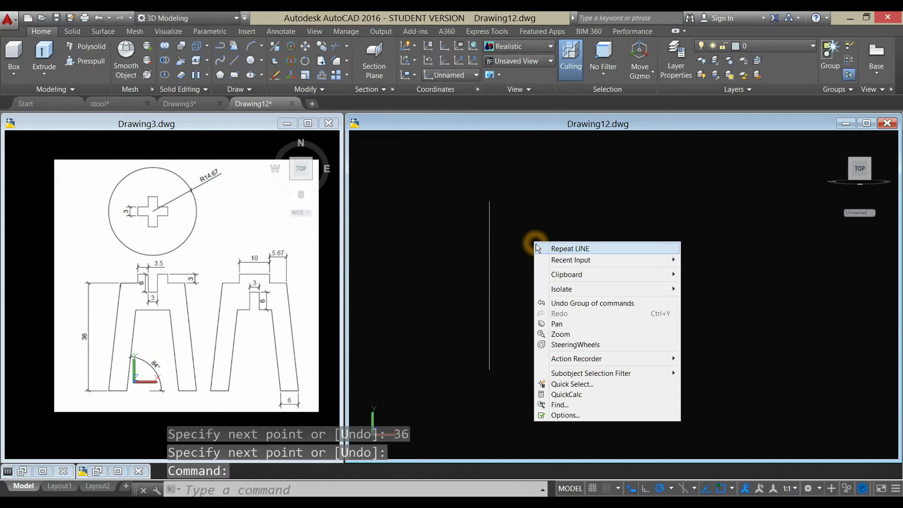
left_click(547, 248)
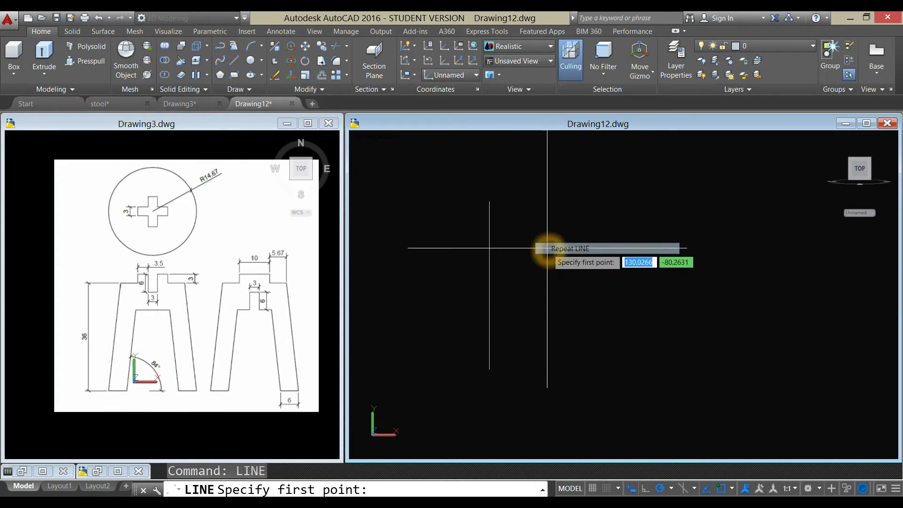
left_click(490, 369)
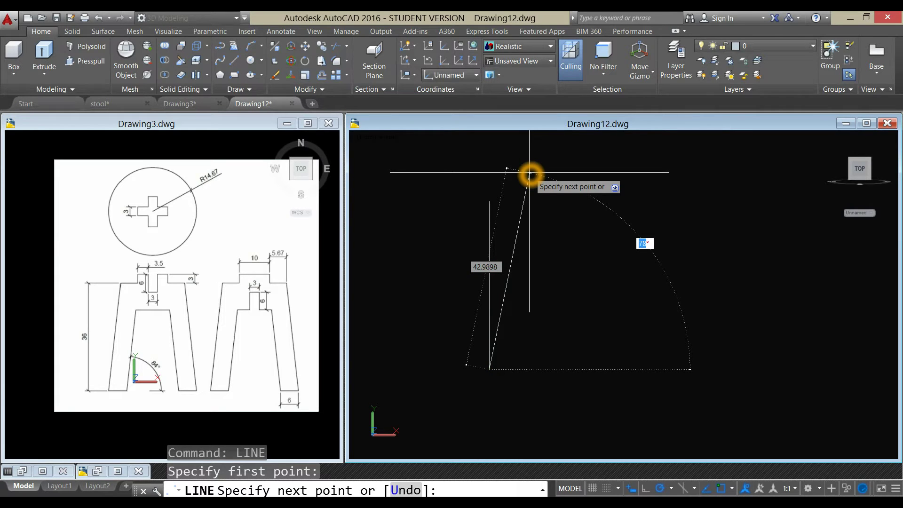
key("Return")
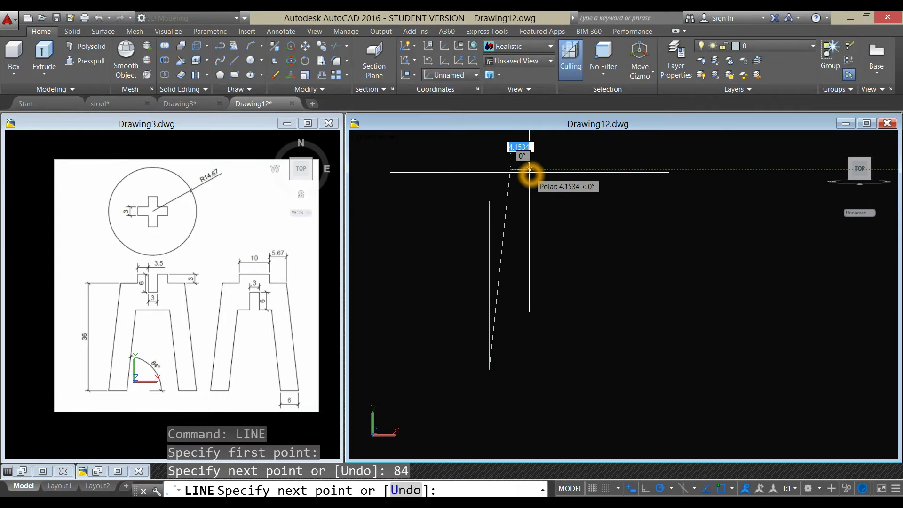
right_click(530, 171)
left_click(548, 180)
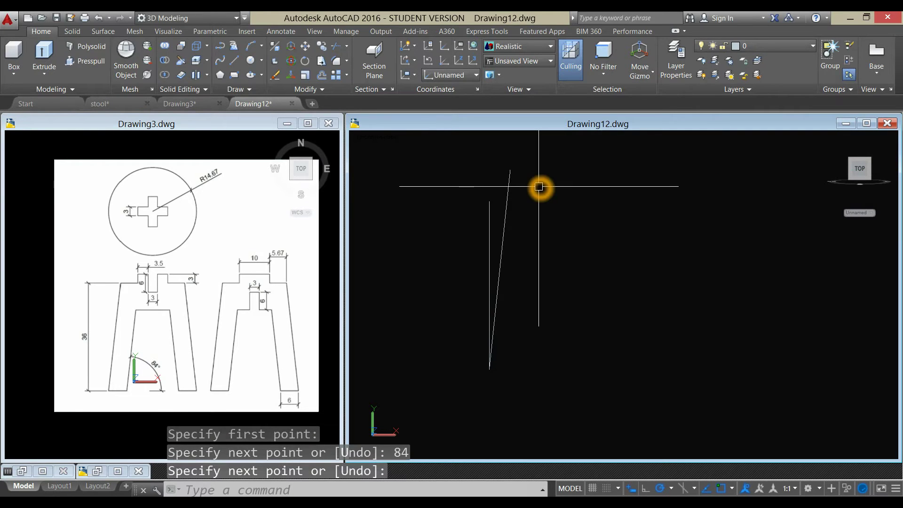
Step: Draw a short horizontal top line from the guide line's top to the right
type("L")
key("Return")
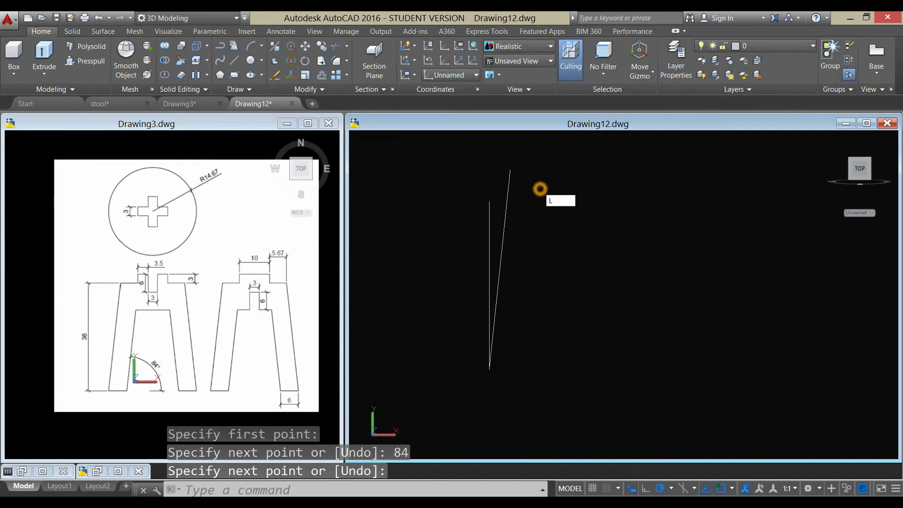
left_click(492, 201)
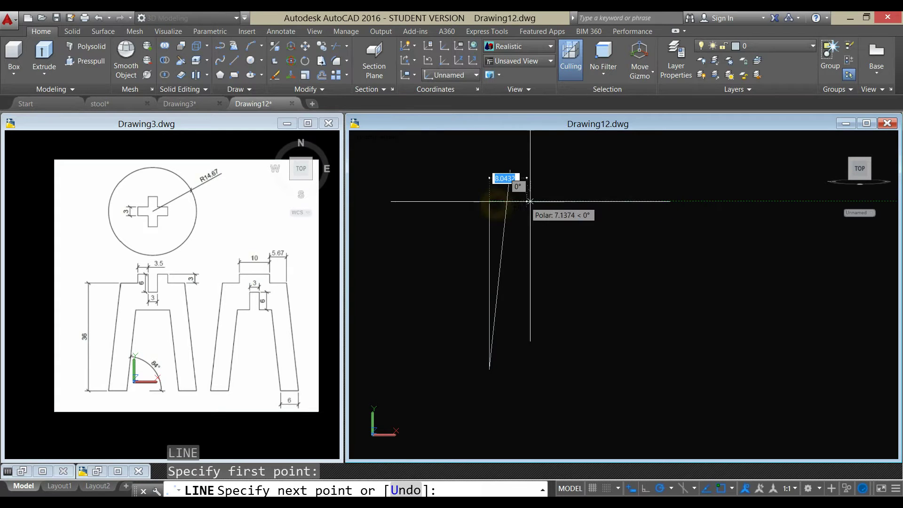
left_click(556, 203)
right_click(573, 221)
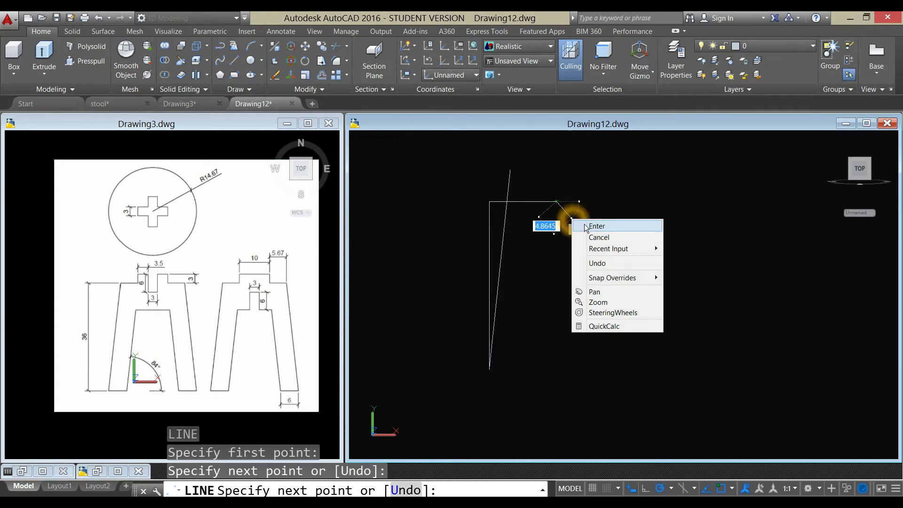
left_click(586, 225)
right_click(585, 178)
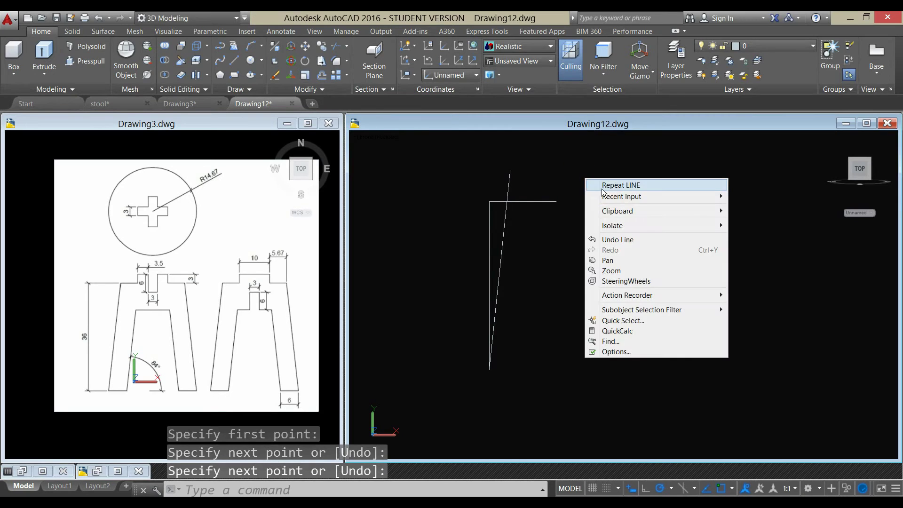
left_click(605, 186)
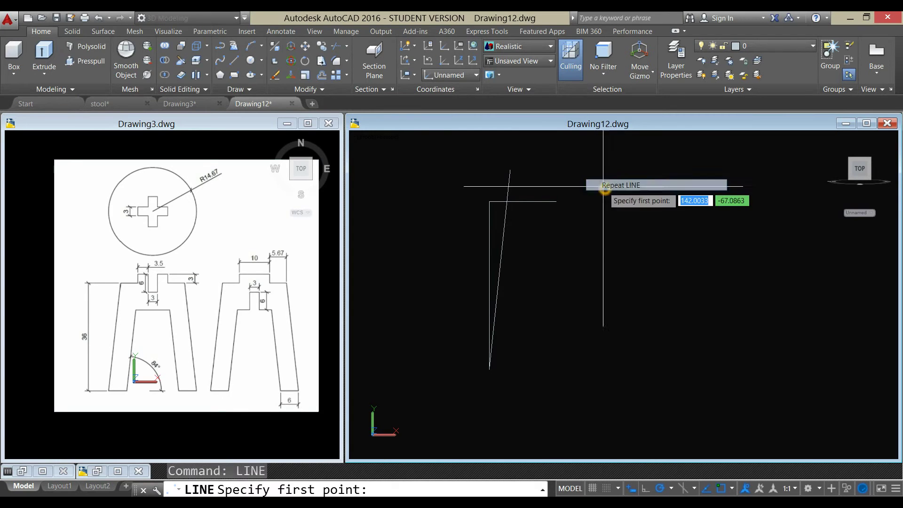
Step: Draw the leg's horizontal bottom line from the lower endpoint to the right
left_click(490, 370)
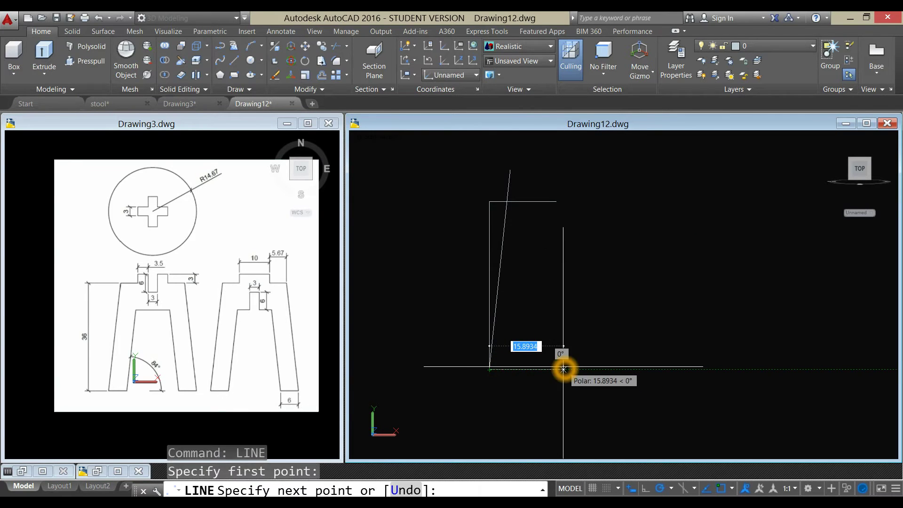
left_click(564, 369)
right_click(579, 305)
left_click(596, 312)
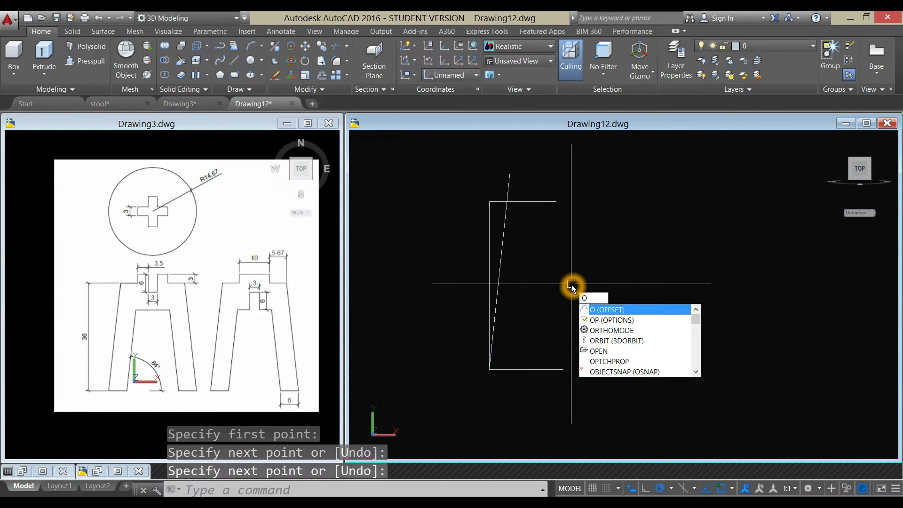
Step: Offset the slanted edge 6 units to the right
key("Return")
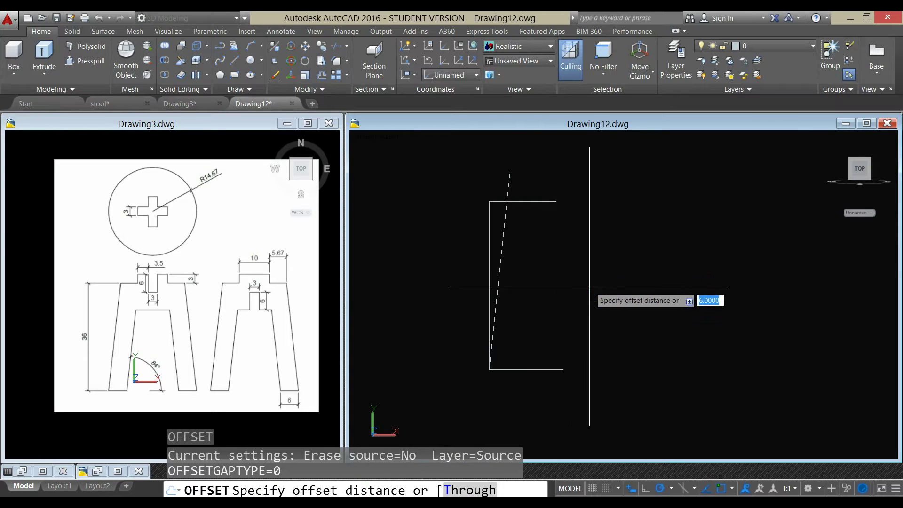
key("Return")
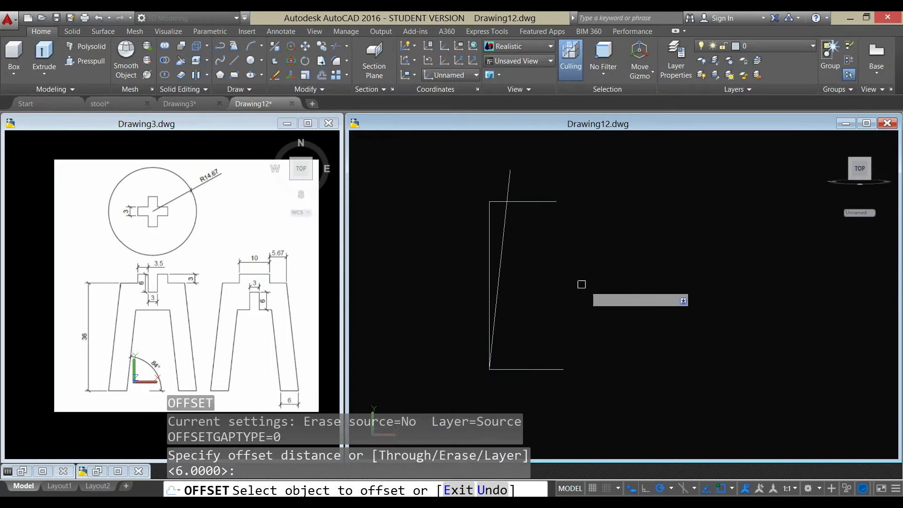
left_click(506, 241)
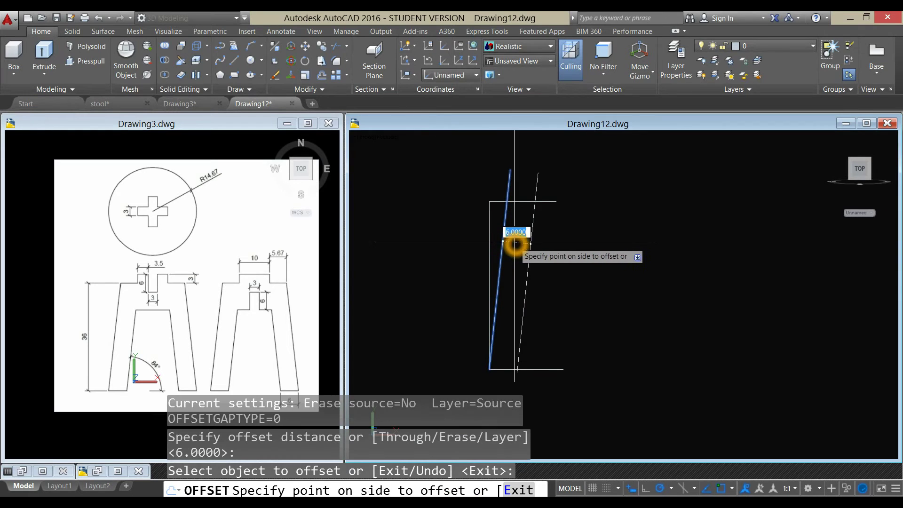
left_click(518, 244)
right_click(531, 234)
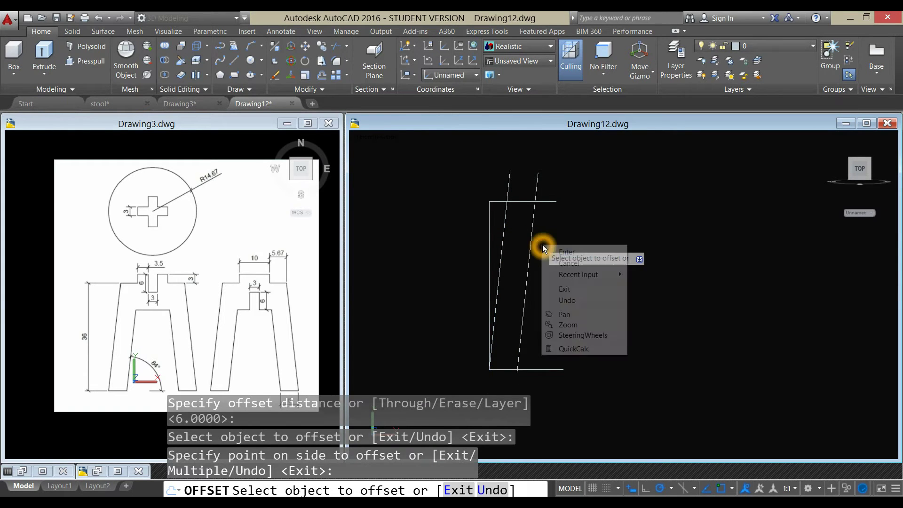
left_click(604, 250)
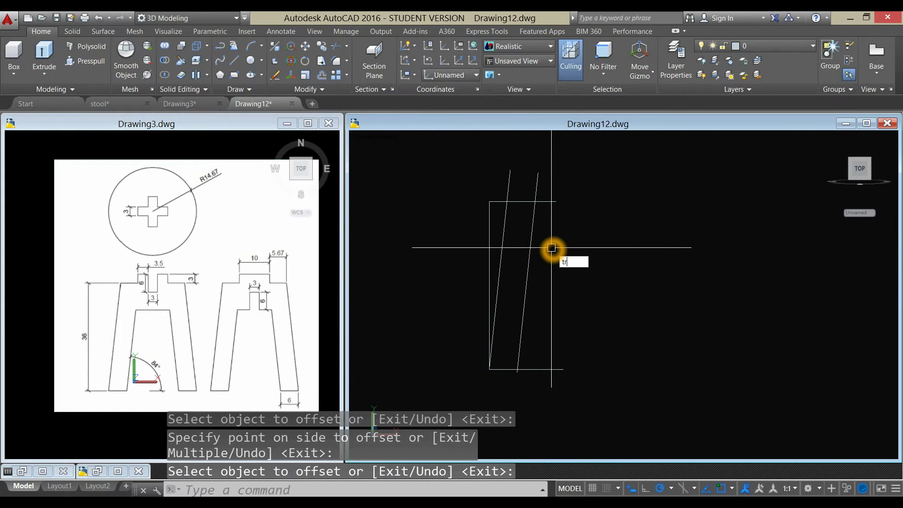
key("Return")
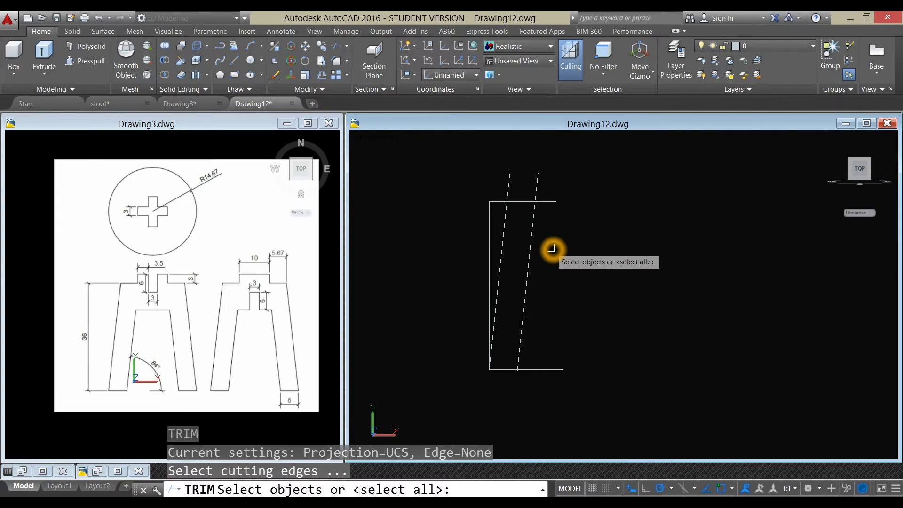
Step: Trim the overhanging line ends at the top of the leg
right_click(551, 248)
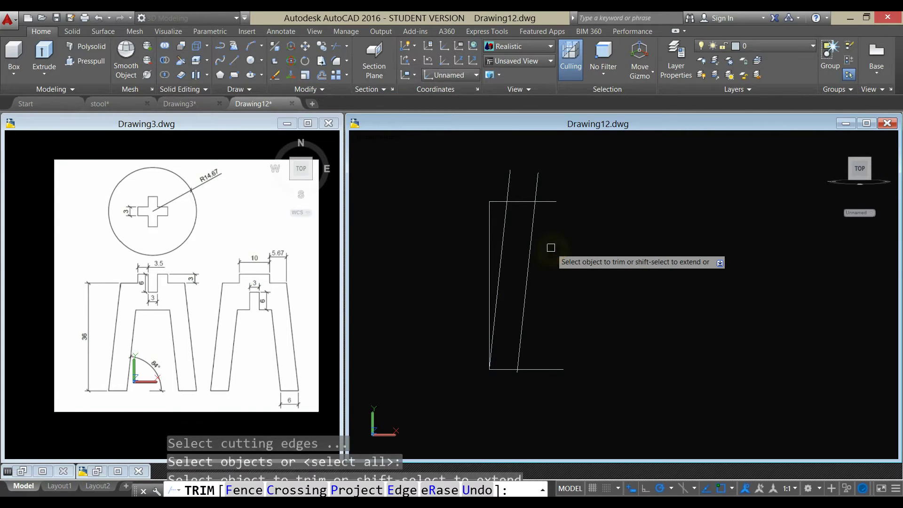
left_click(542, 202)
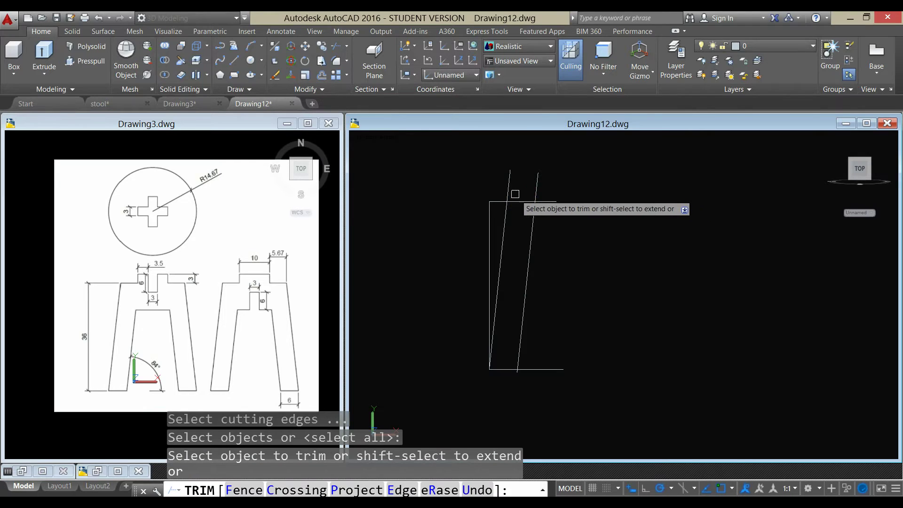
left_click(508, 188)
left_click(535, 191)
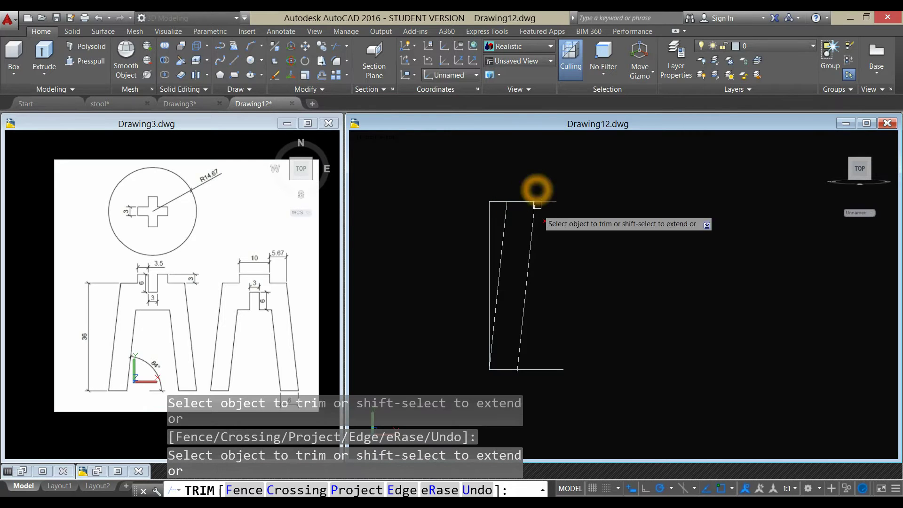
scroll(520, 381, "up", 3)
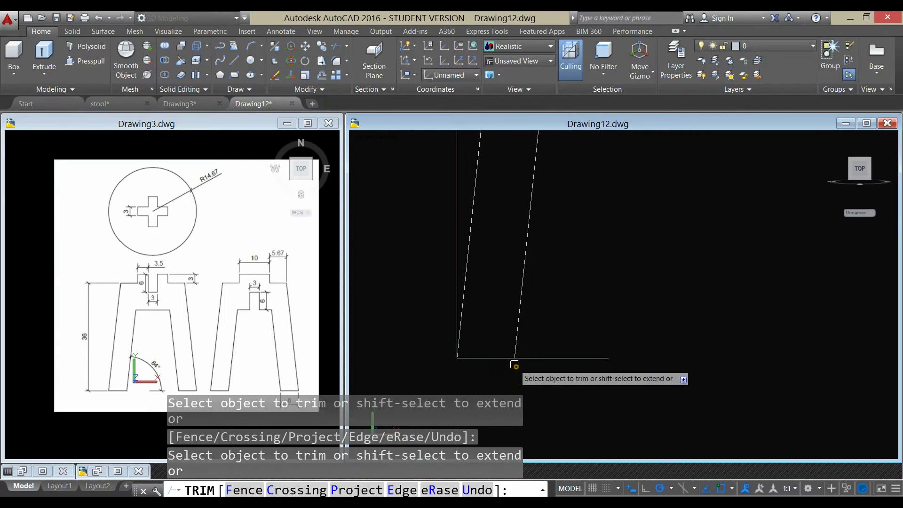
Step: Trim the bottom line's stub past the right edge and delete the vertical guide line
left_click(537, 356)
scroll(541, 349, "down", 3)
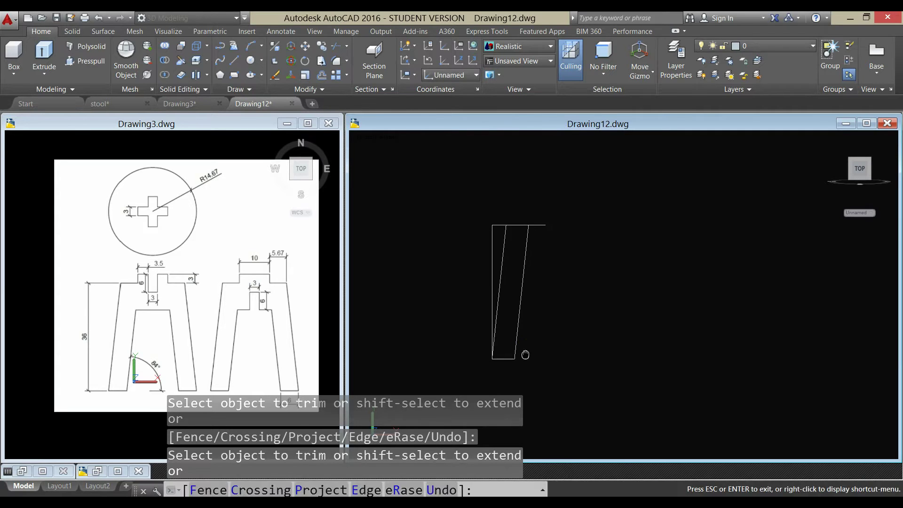
scroll(501, 226, "up", 3)
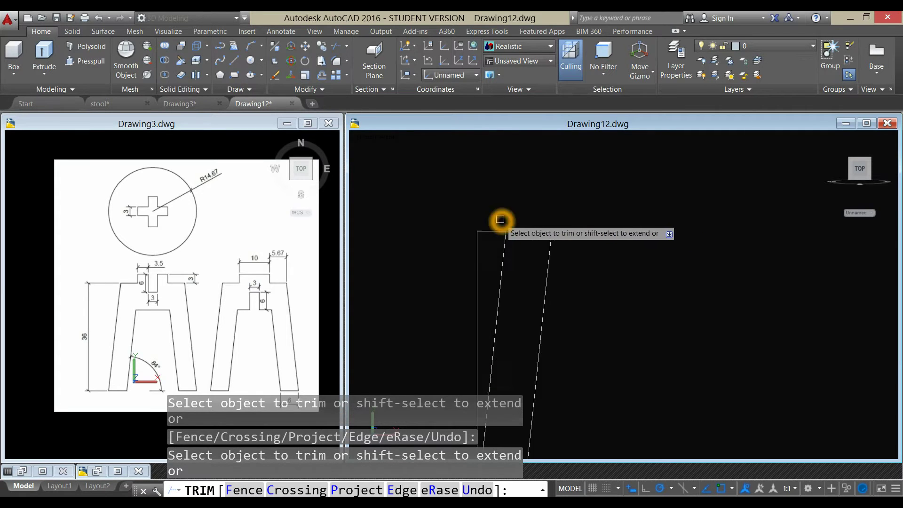
right_click(505, 196)
left_click(513, 197)
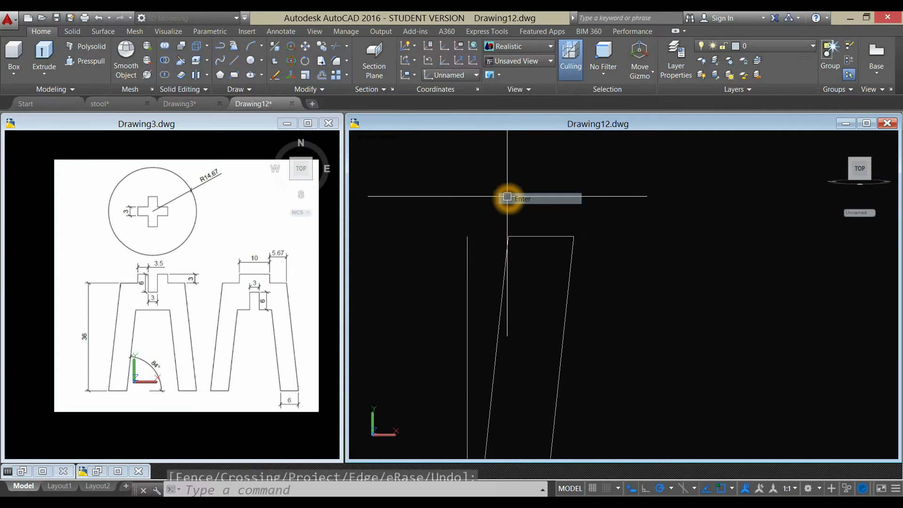
scroll(508, 198, "down", 2)
left_click(491, 217)
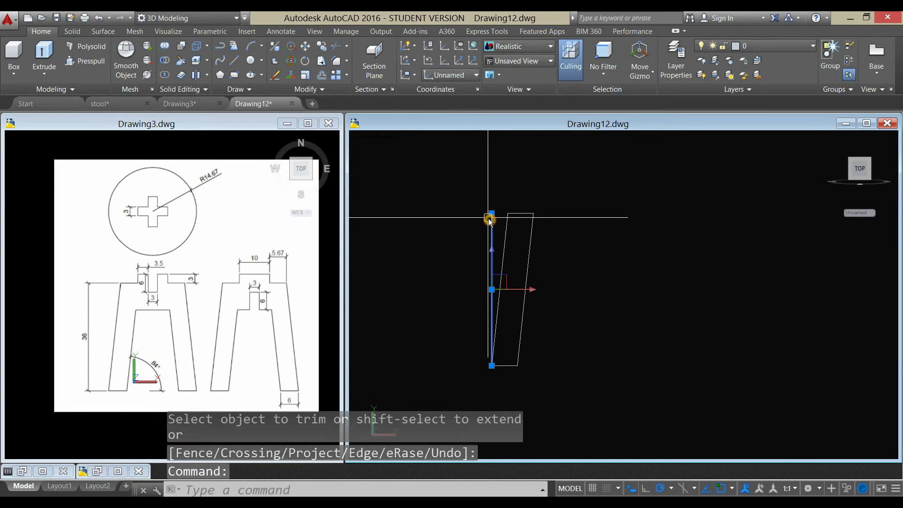
key("Delete")
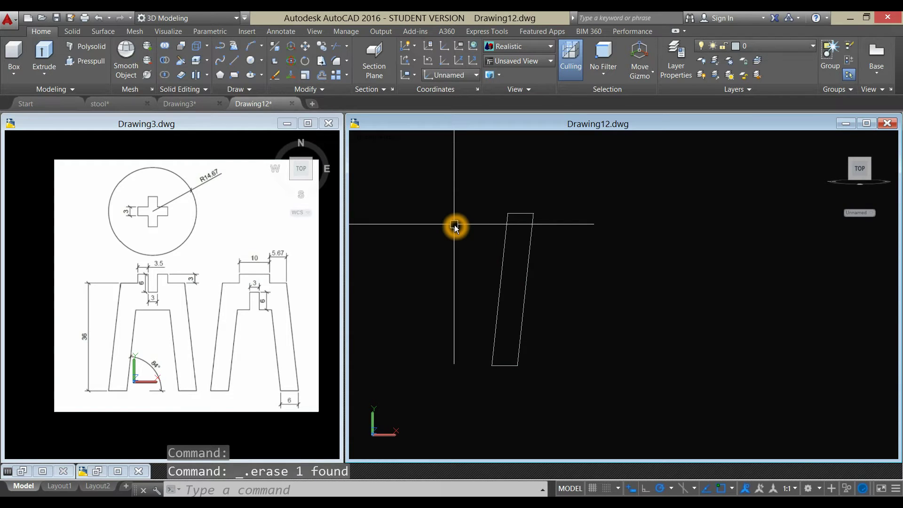
Step: Draw a 3-unit vertical riser up from the leg's top-right corner
type("L")
key("Return")
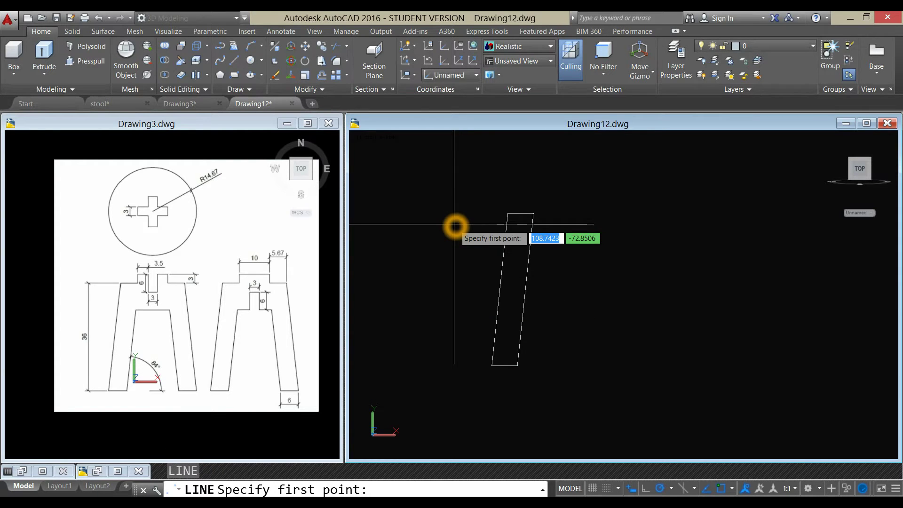
left_click(533, 213)
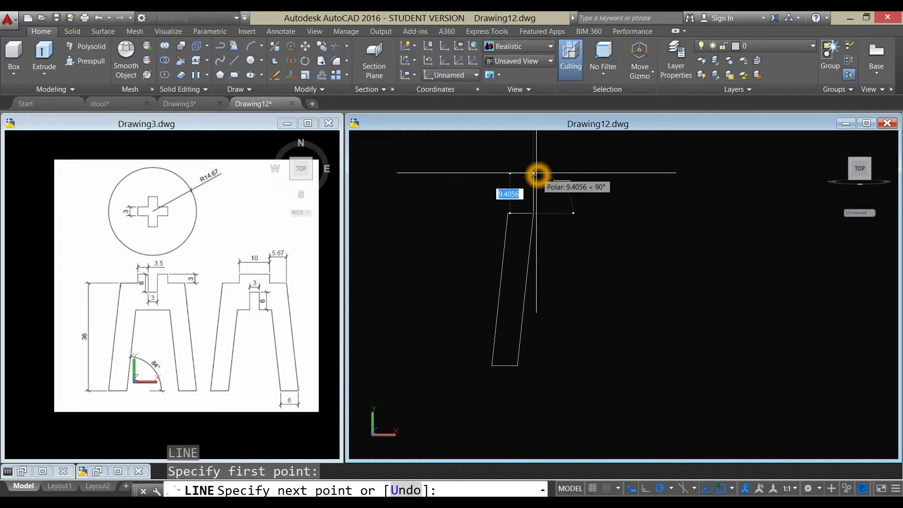
type("3")
key("Return")
right_click(535, 173)
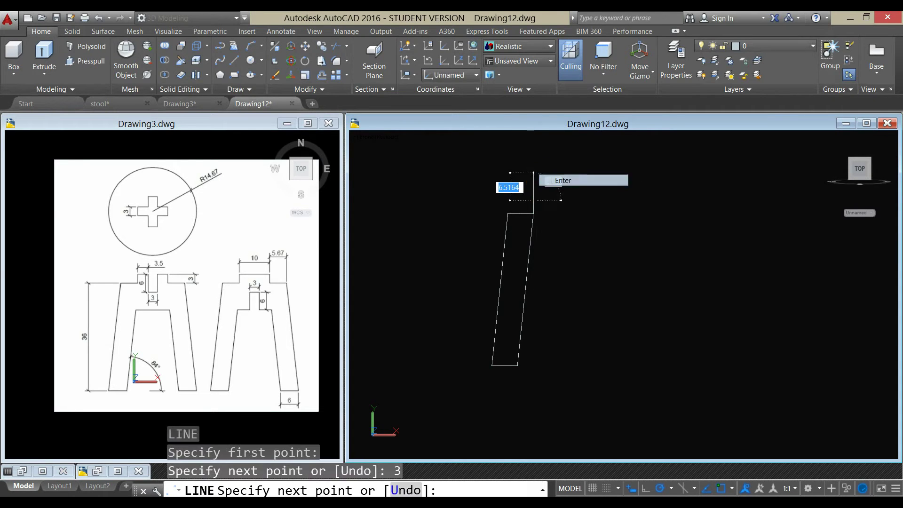
left_click(562, 180)
Step: From the riser's top, draw a 3.5-unit ledge, a 6-unit drop and the 3-unit slot bottom
middle_click_drag(228, 298, 217, 275)
scroll(219, 277, "up", 2)
left_click(557, 298)
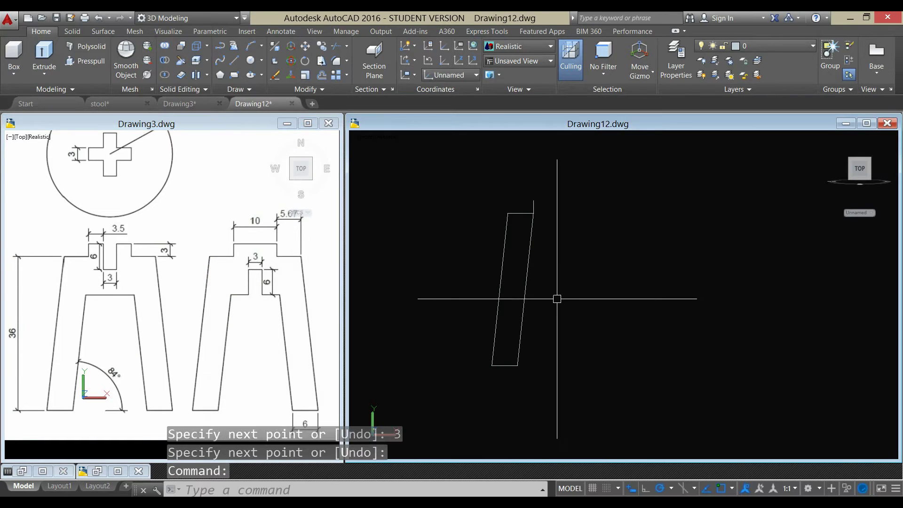
right_click(562, 268)
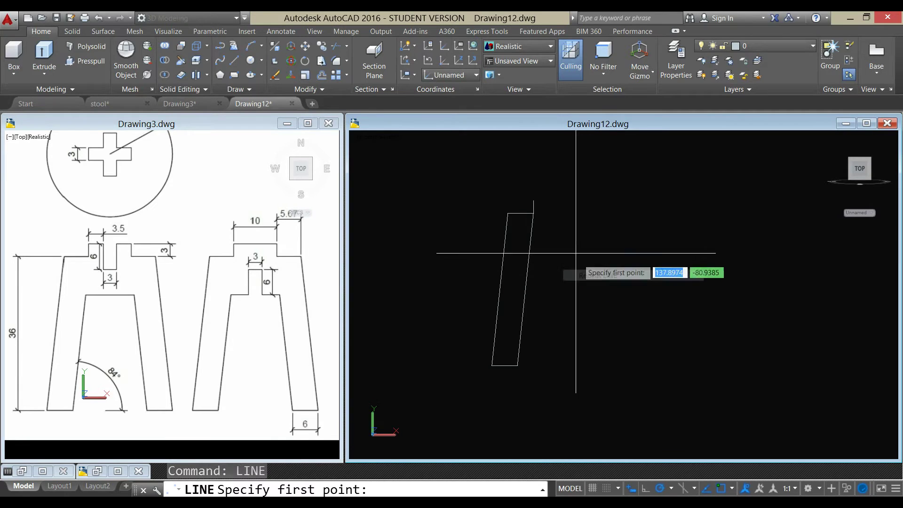
left_click(534, 201)
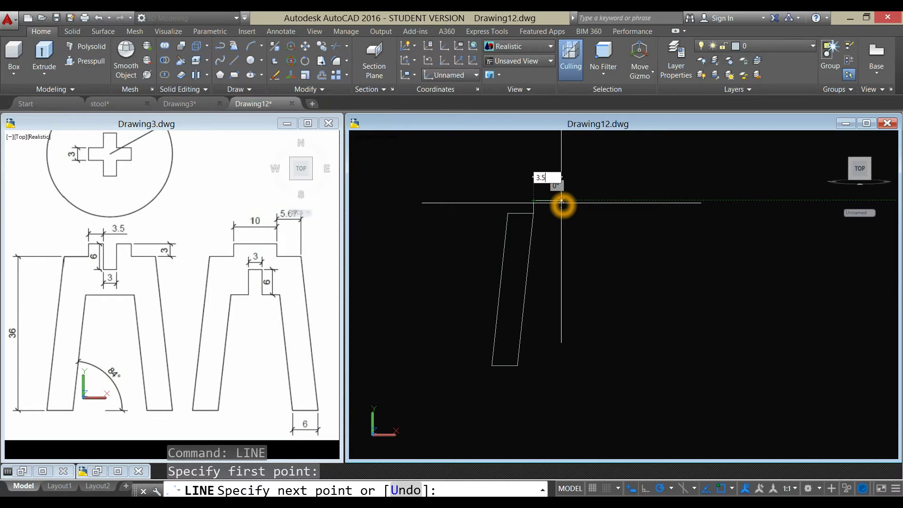
key("Return")
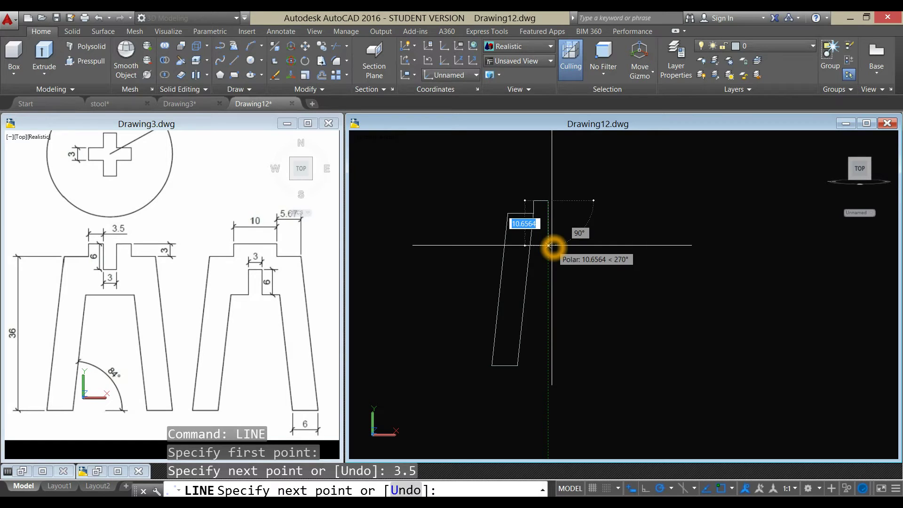
key("Return")
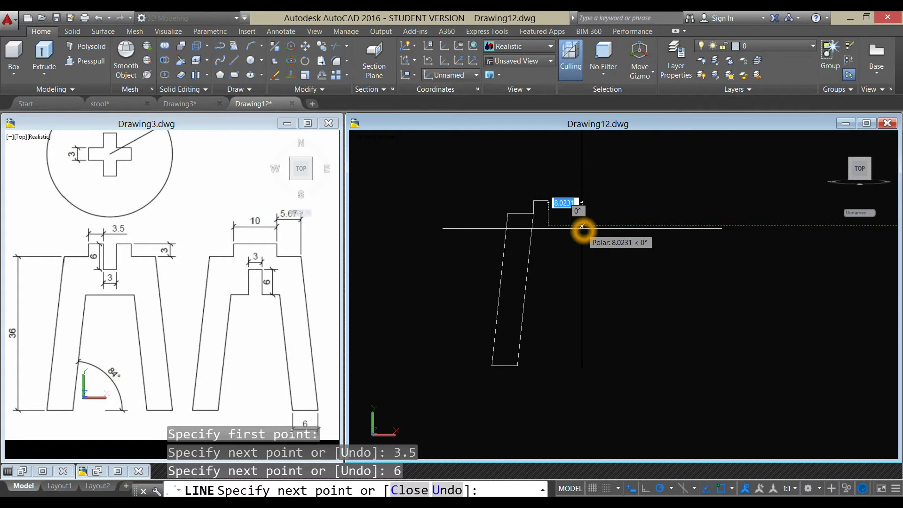
type("3")
key("Return")
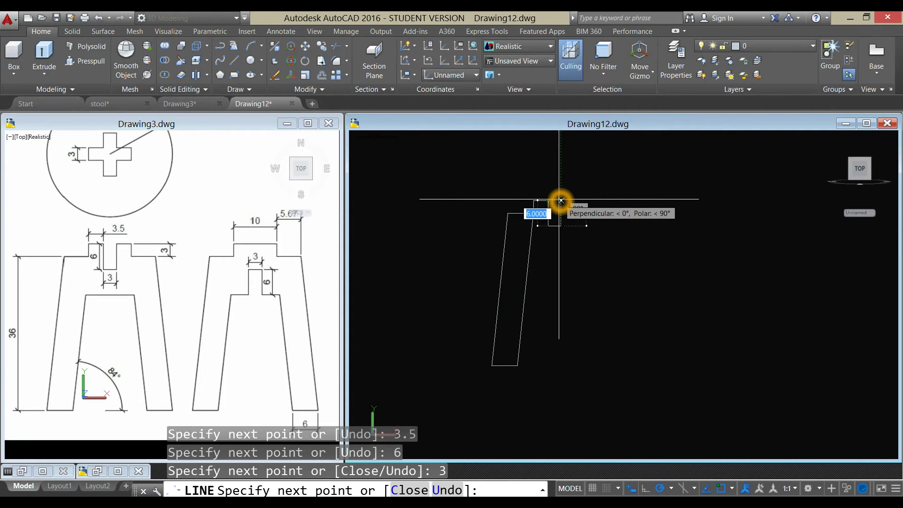
Step: Close the slot's right side up to the ledge and add the final 3.5-unit ledge segment
left_click(561, 200)
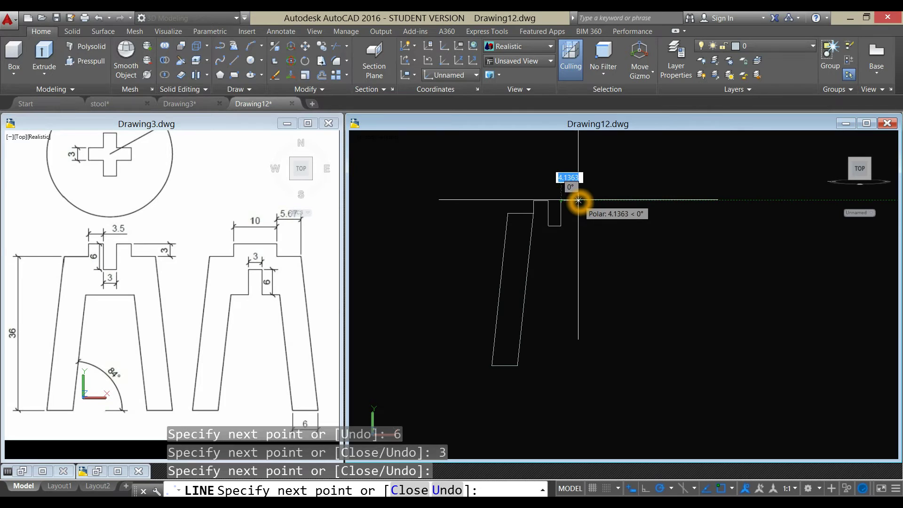
scroll(578, 200, "up", 3)
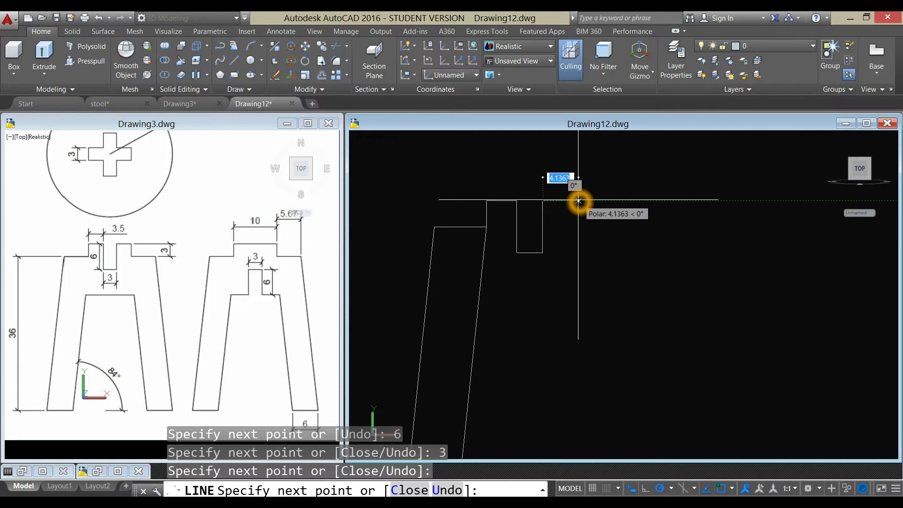
right_click(578, 200)
left_click(596, 256)
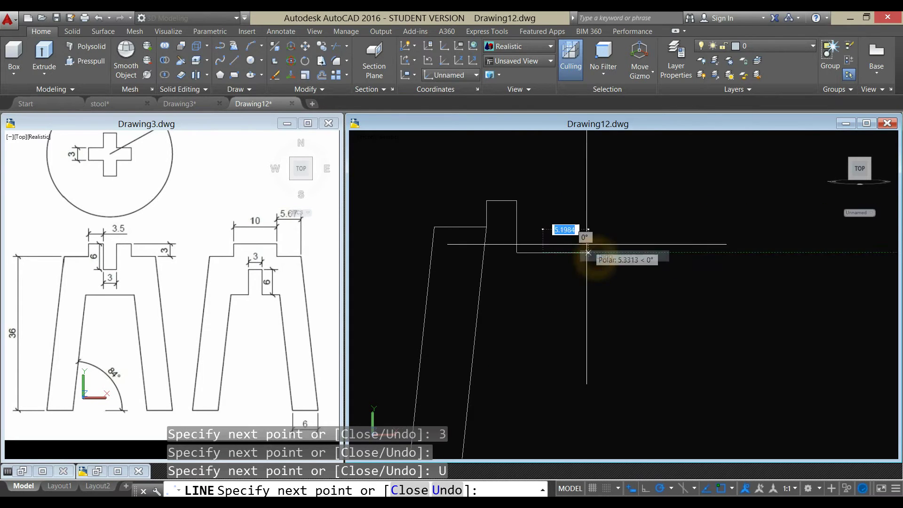
left_click(516, 200)
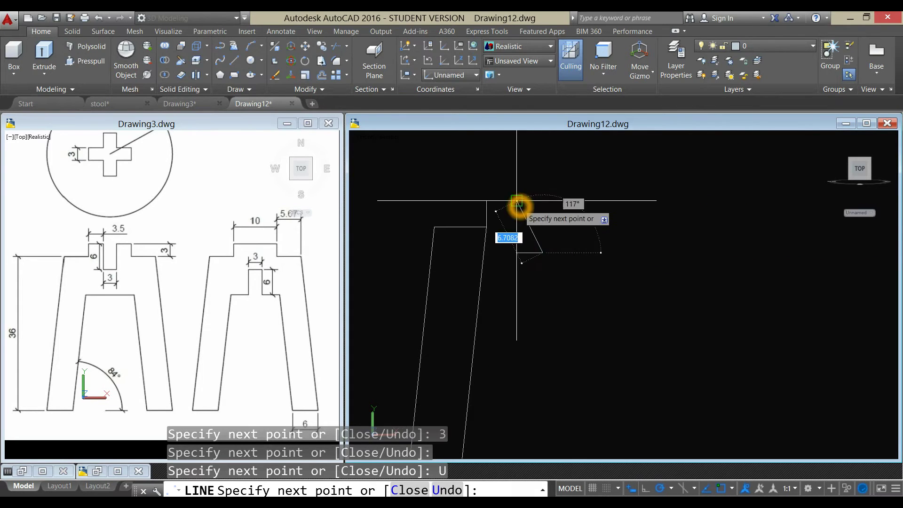
left_click(542, 200)
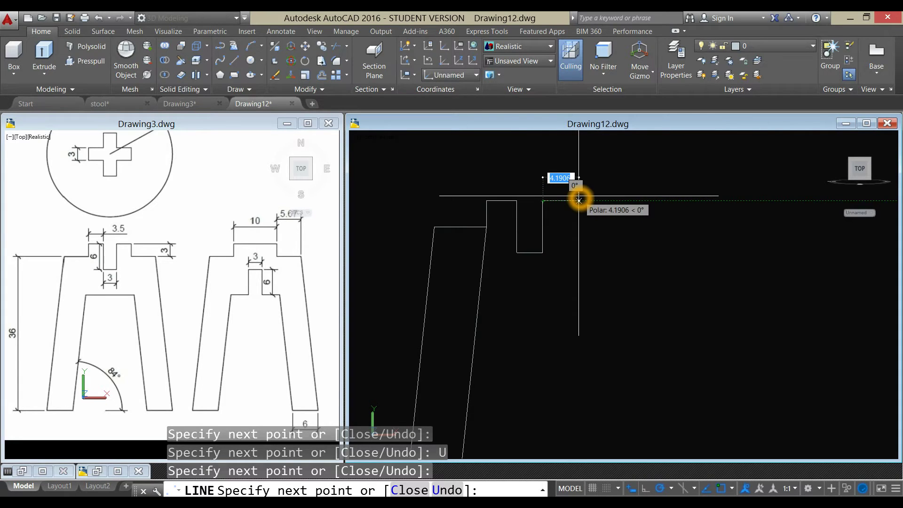
type("3")
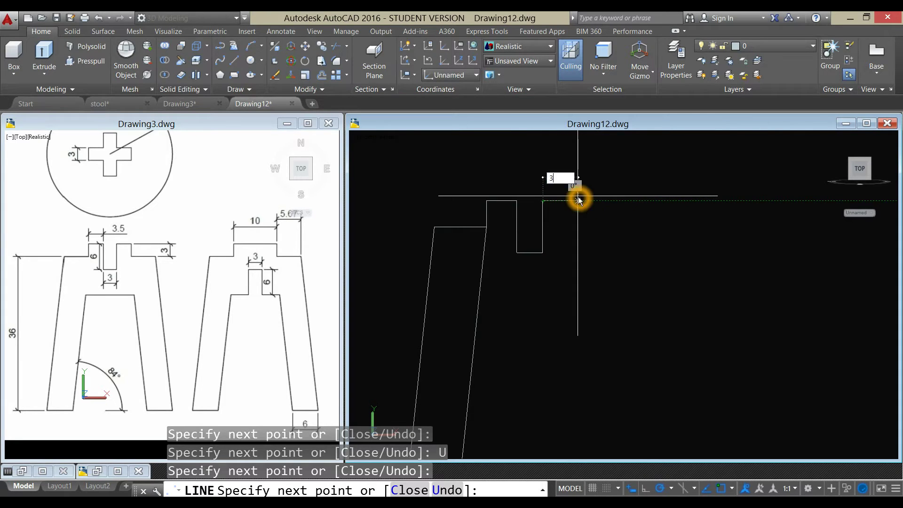
left_click(578, 199)
right_click(583, 182)
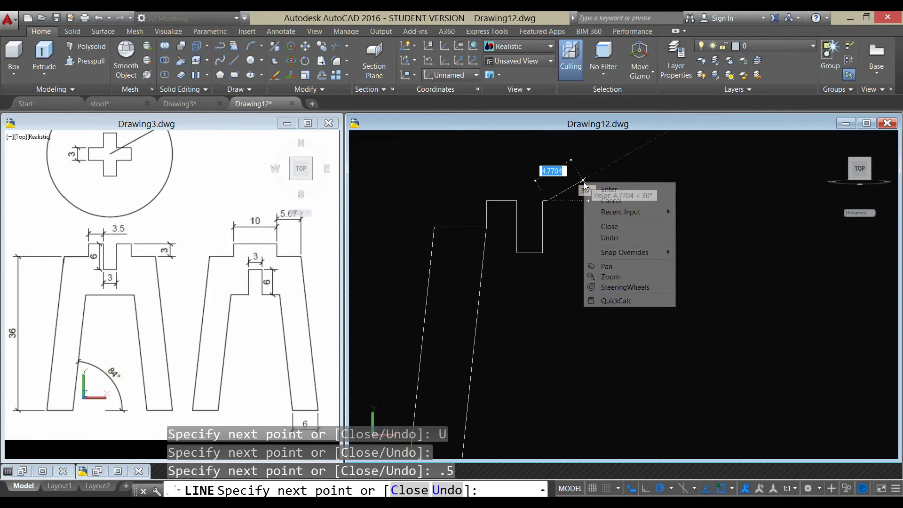
left_click(609, 237)
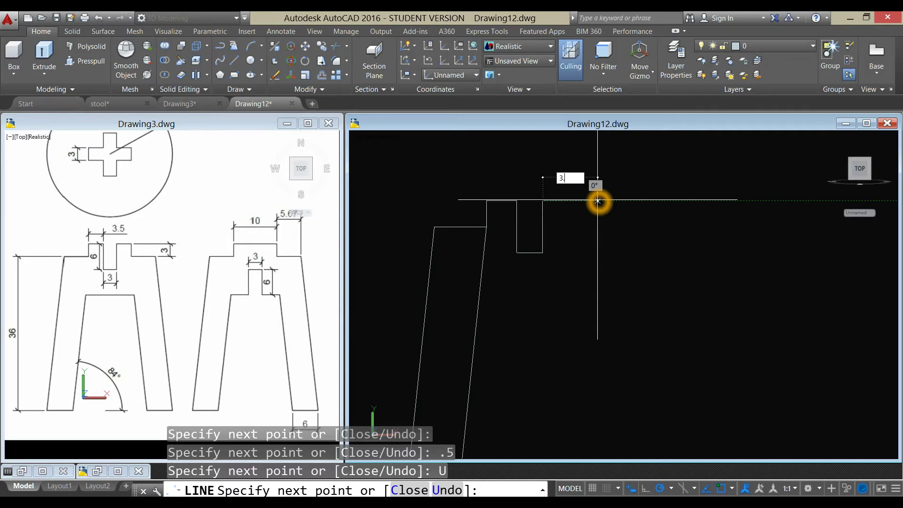
type("3.5")
key("Return")
Step: End the line command and window-select the leg's lines
right_click(602, 178)
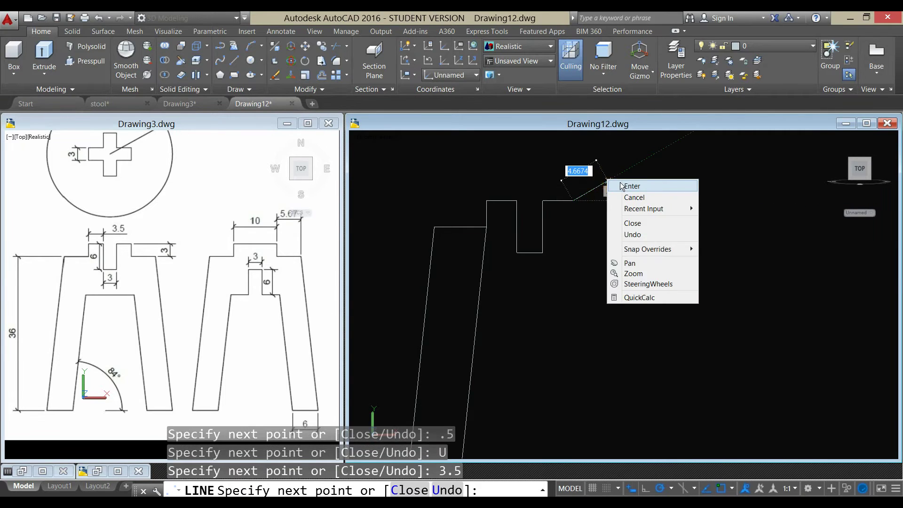
left_click(621, 183)
middle_click_drag(553, 258, 550, 203)
scroll(521, 269, "down", 2)
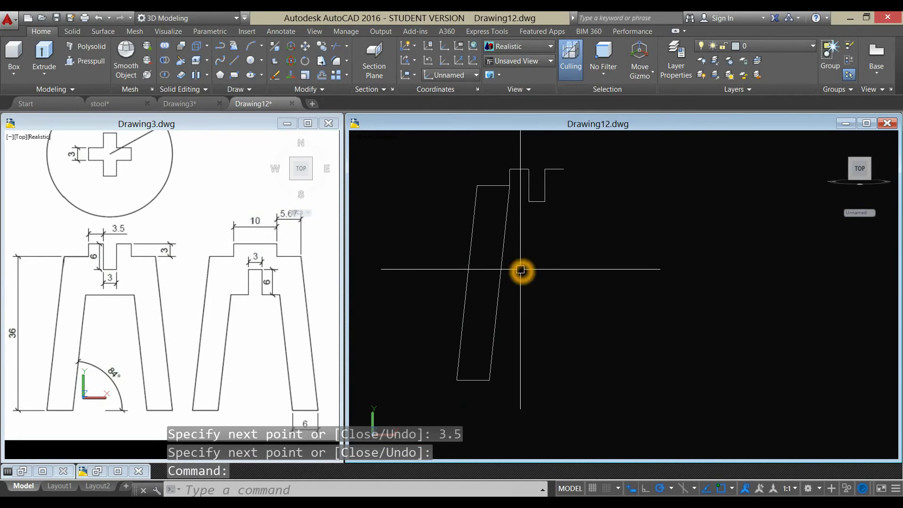
left_click(505, 391)
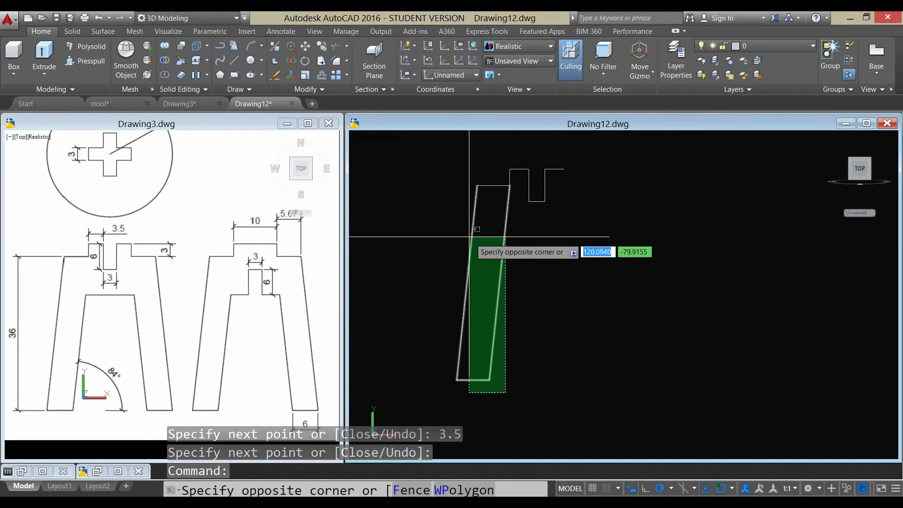
left_click(549, 293)
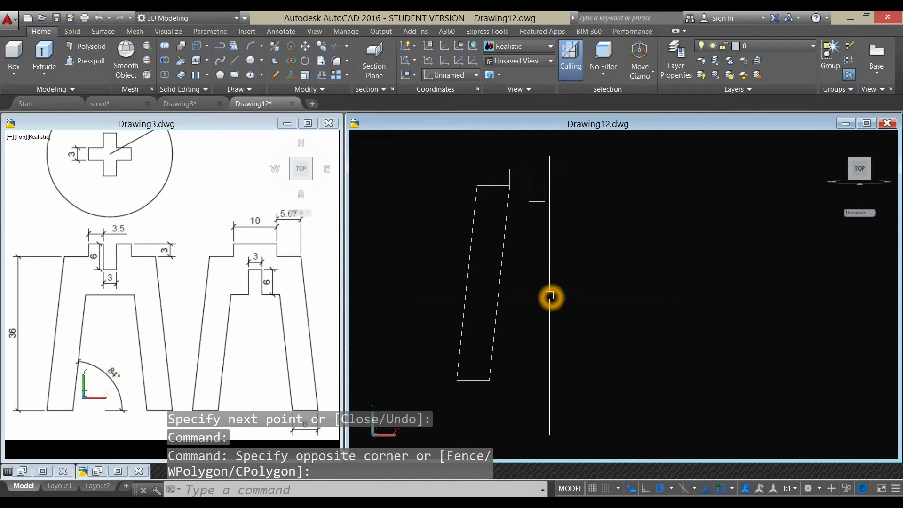
Step: Mirror the leg lines about a vertical axis through the slot midpoint, keeping the source
type("mi")
key("Return")
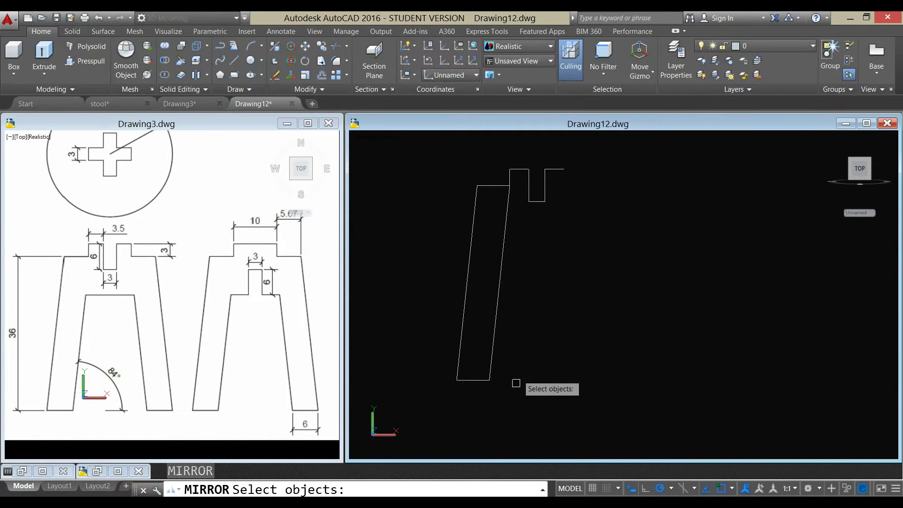
left_click(518, 388)
left_click(435, 207)
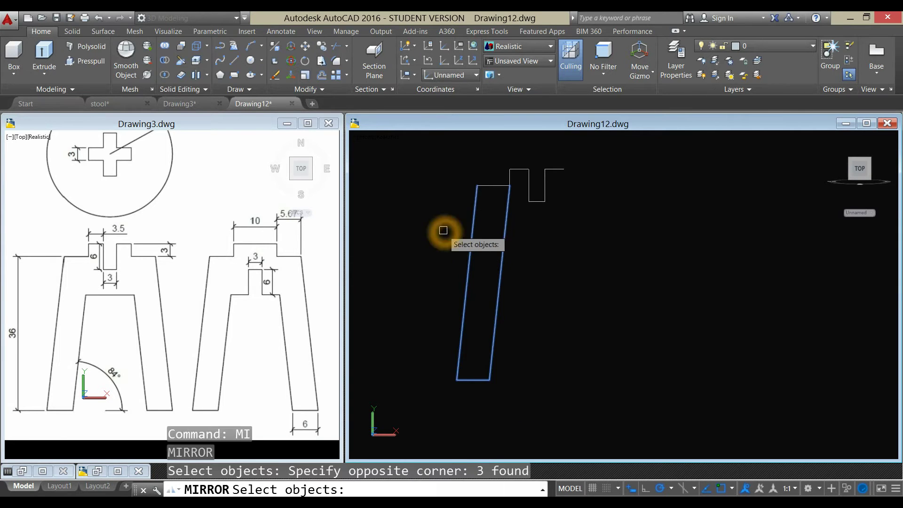
left_click(490, 187)
key("Return")
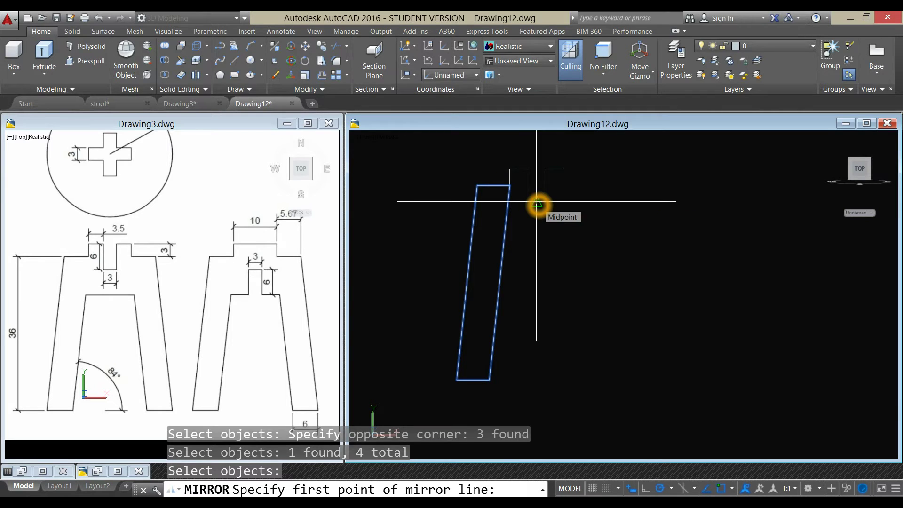
left_click(536, 202)
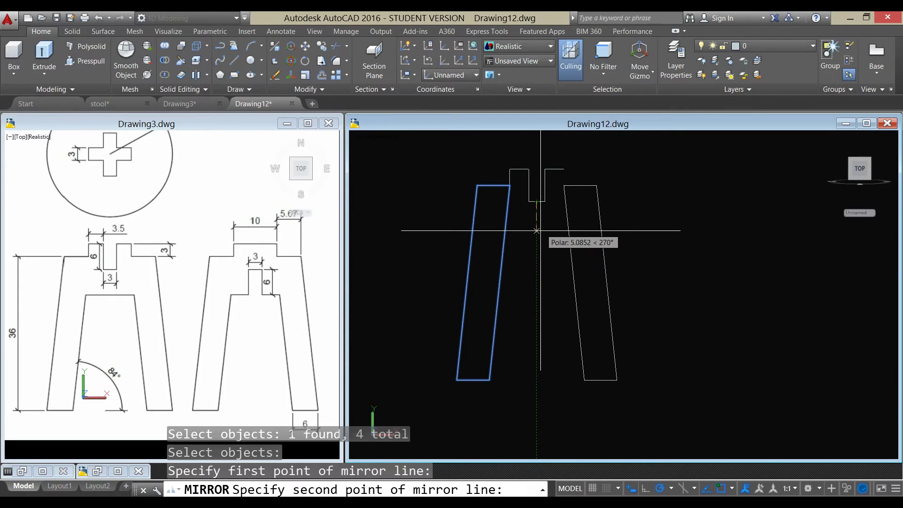
left_click(540, 415)
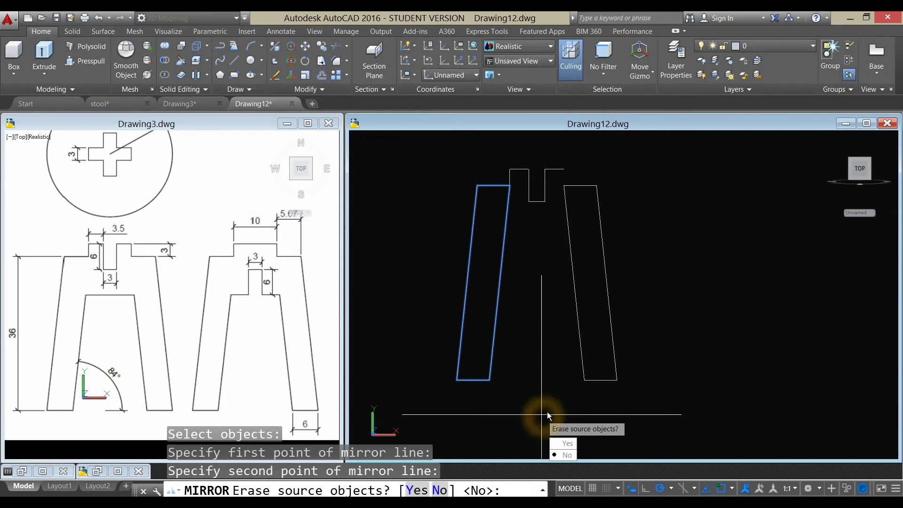
left_click(560, 455)
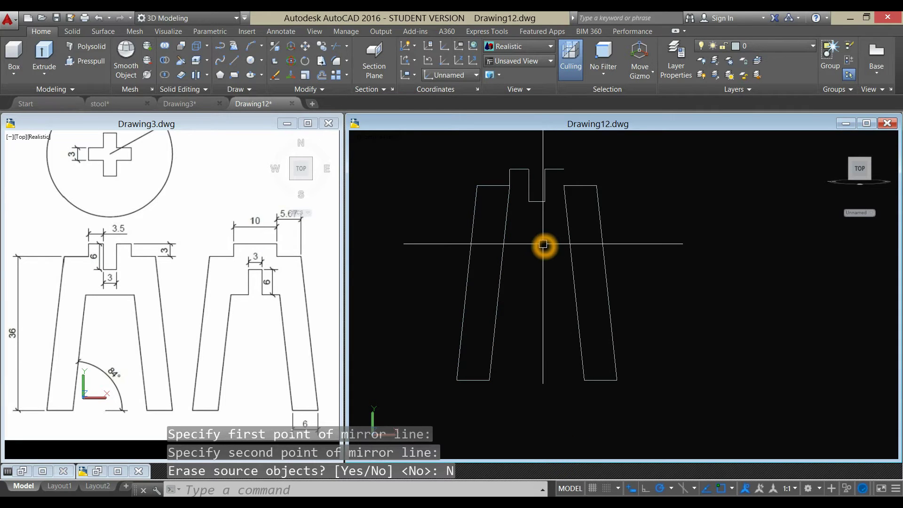
Step: Draw a short vertical line down from the top profile's endpoint
type("l")
key("Return")
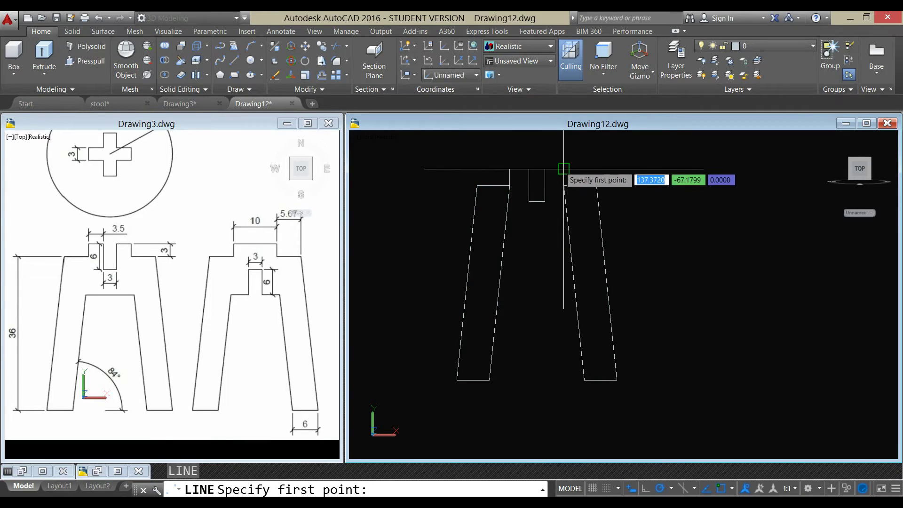
left_click(563, 168)
left_click(563, 185)
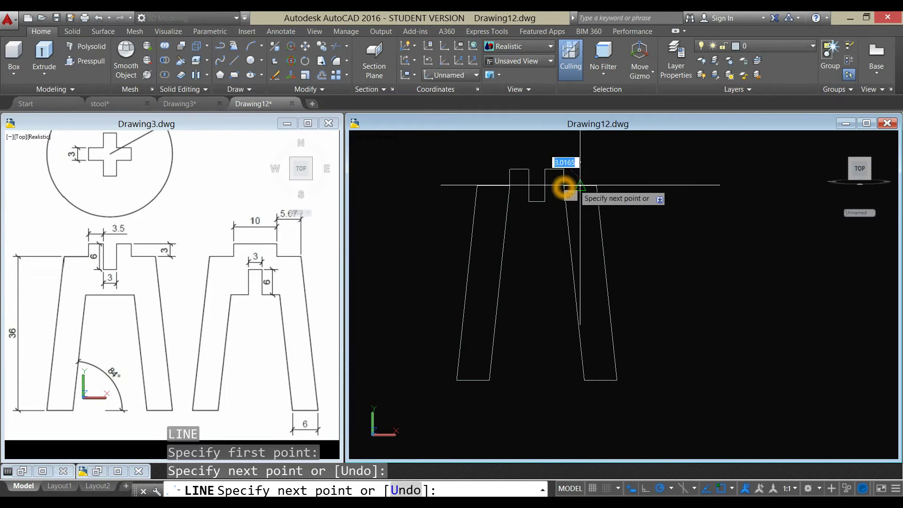
right_click(610, 169)
left_click(625, 177)
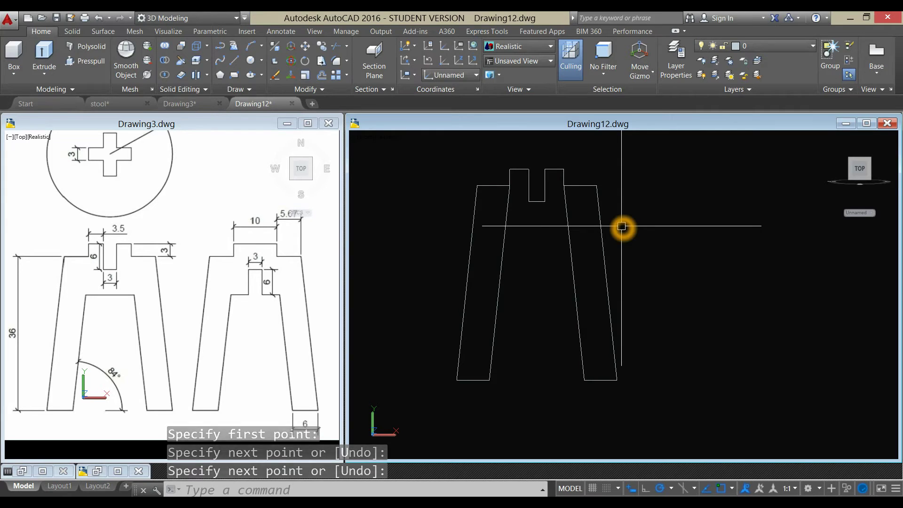
Step: Draw a horizontal line from 6 units below the notch midpoint to the right leg
type("l")
key("Return")
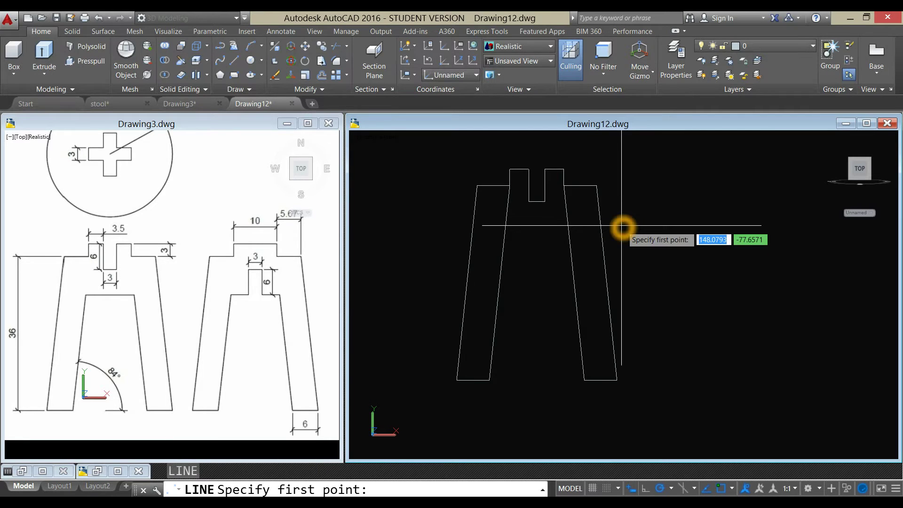
left_click(537, 203)
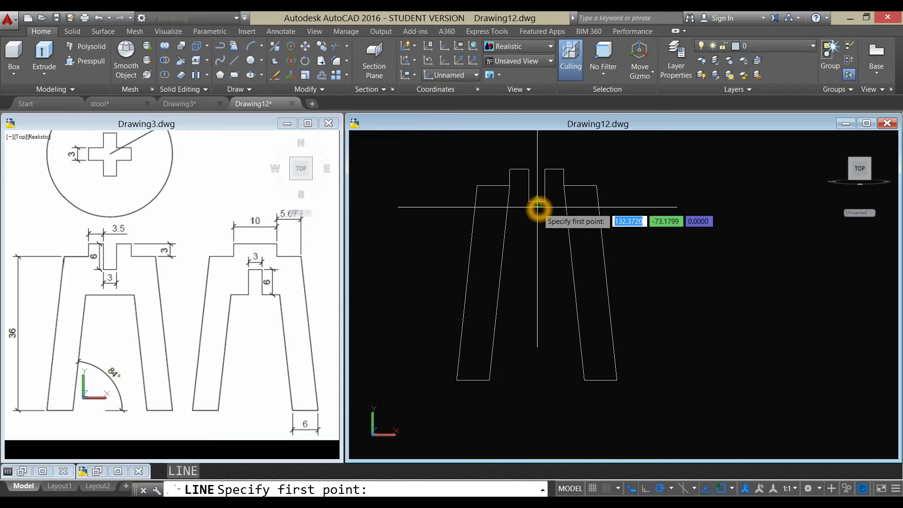
left_click(539, 230)
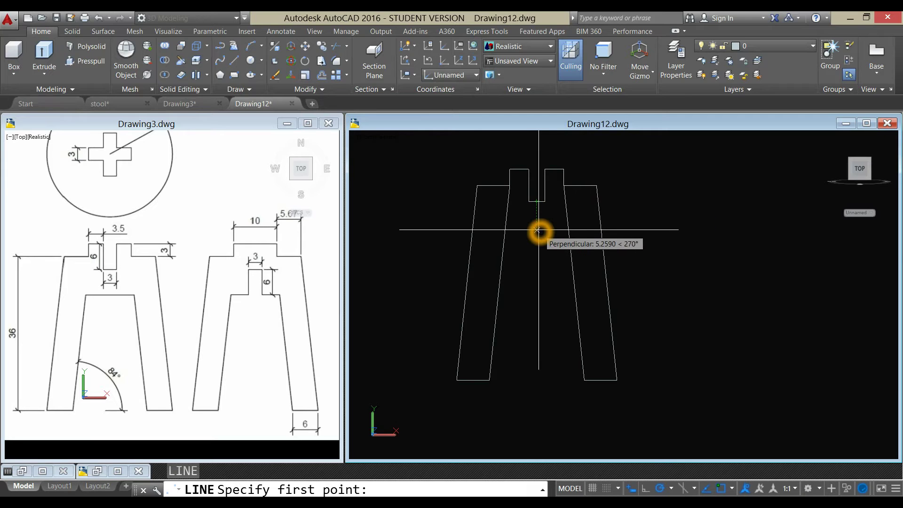
type("6")
key("Return")
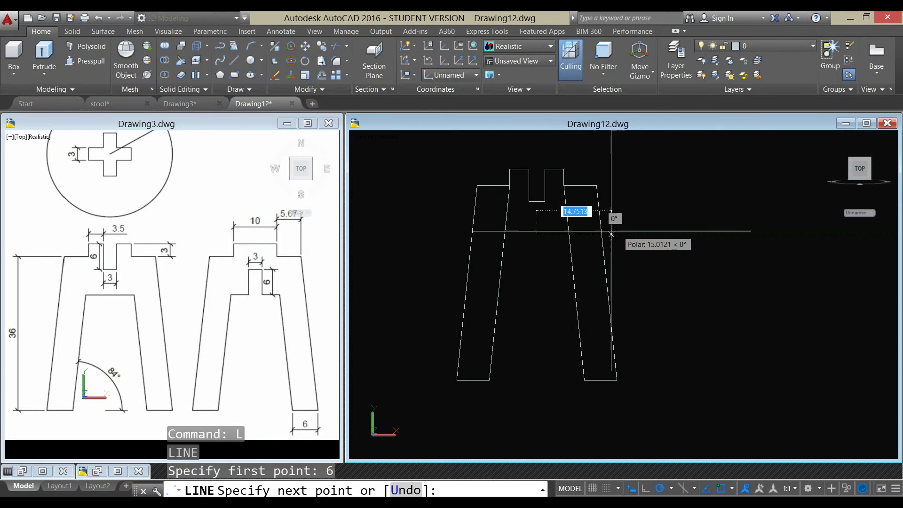
left_click(579, 235)
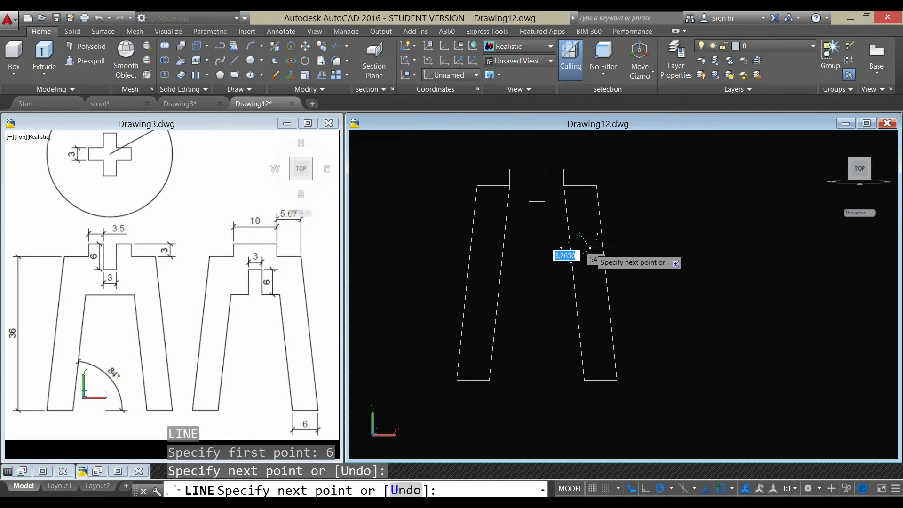
right_click(593, 247)
left_click(608, 252)
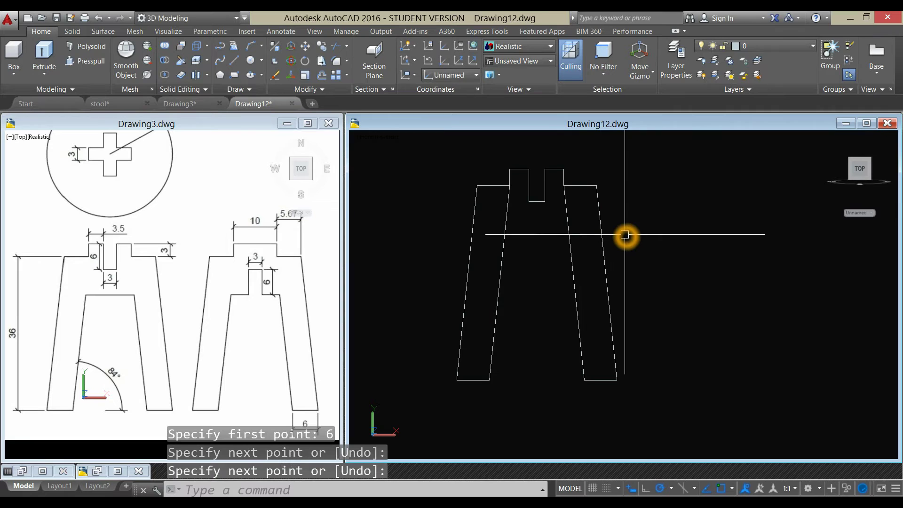
type("ex")
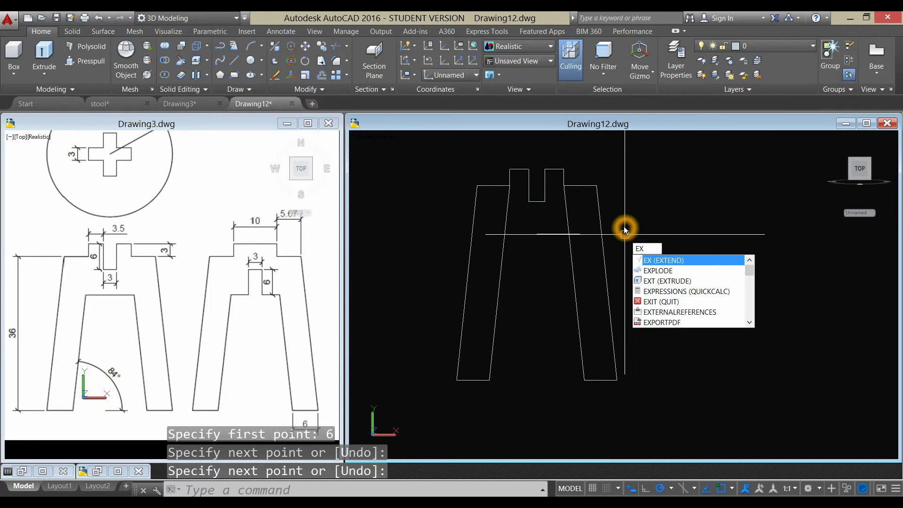
Step: Extend the horizontal line left to the left leg, using all objects as boundaries
key("Return")
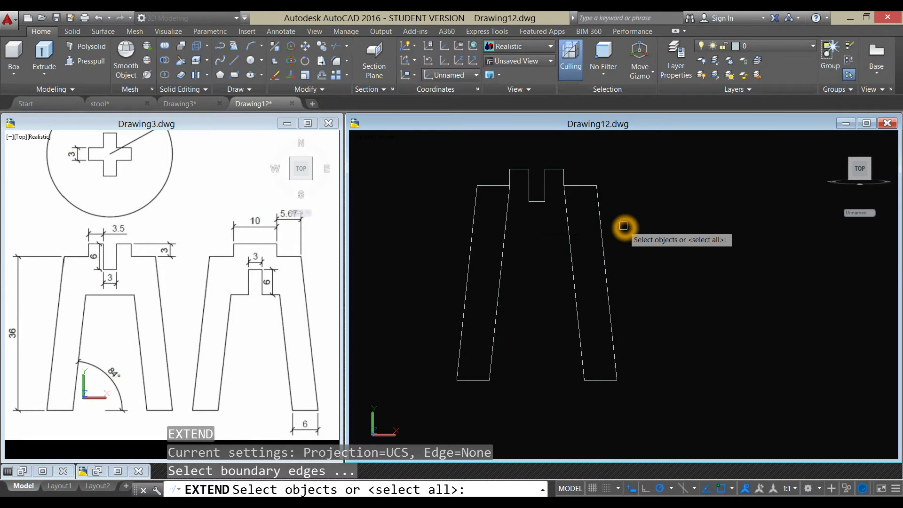
key("Return")
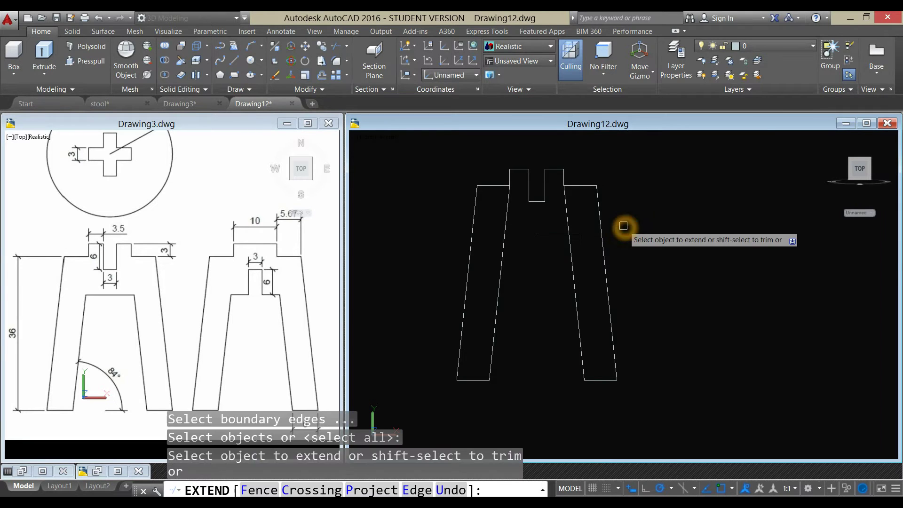
left_click(539, 234)
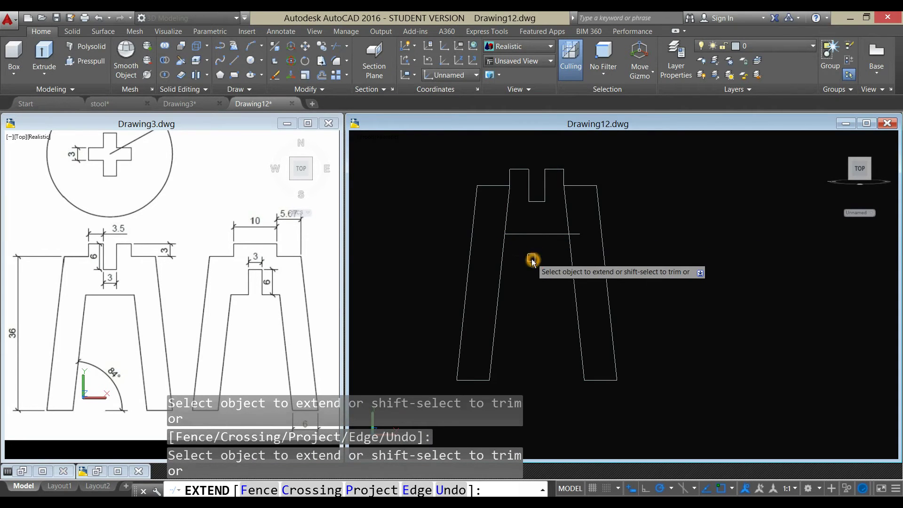
key("Return")
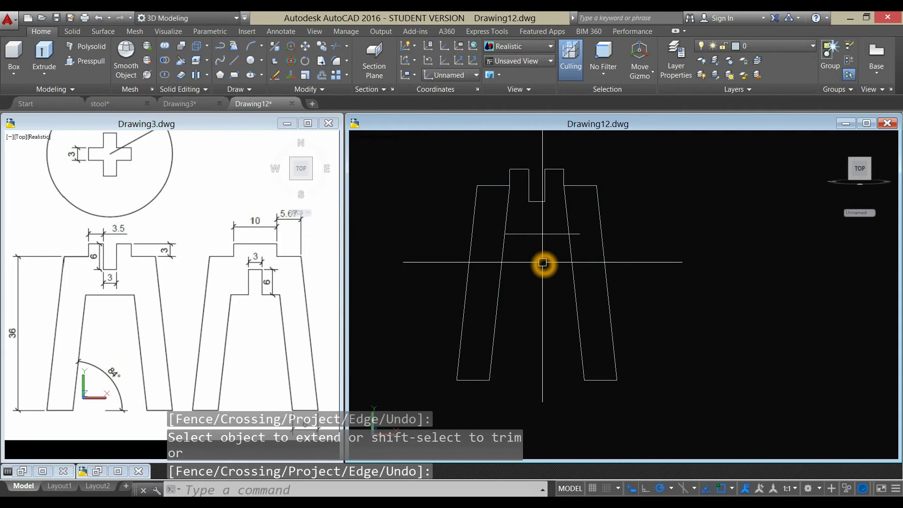
Step: Trim the line's stub past the right leg, using all objects as cutting edges
type("tr")
key("Return")
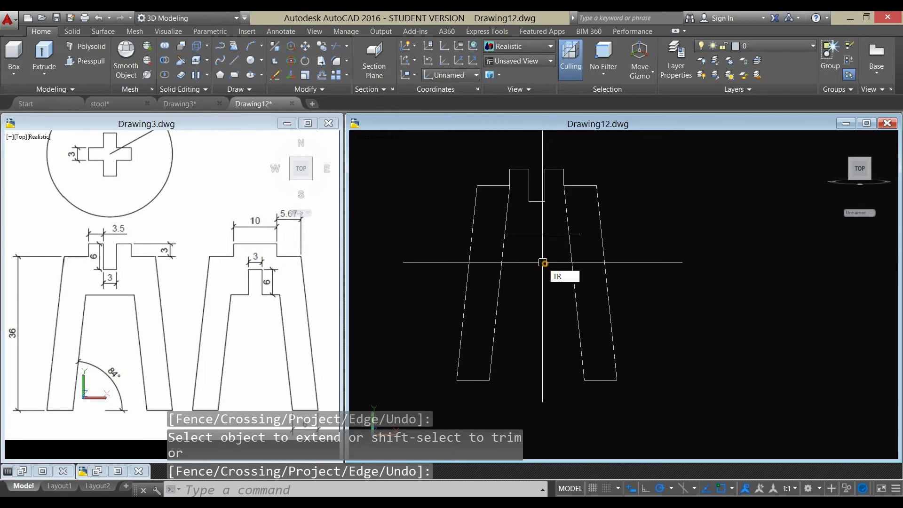
right_click(541, 260)
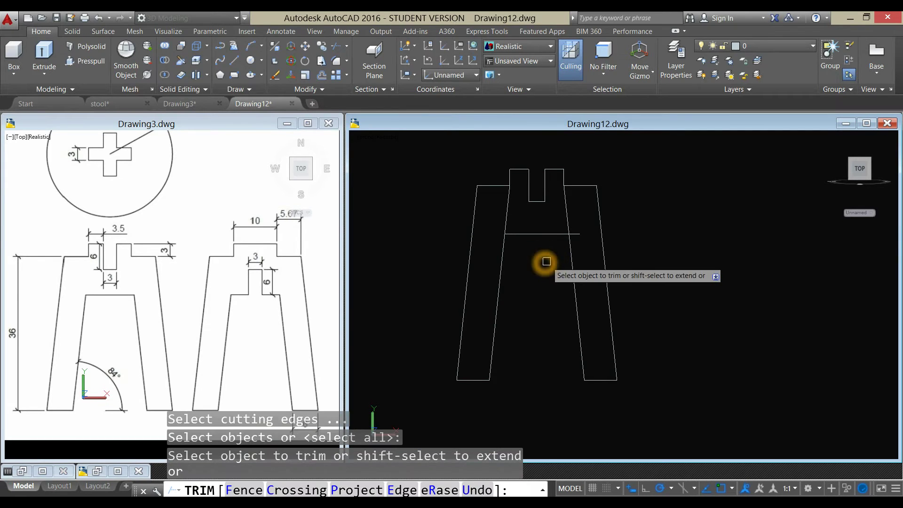
left_click(582, 234)
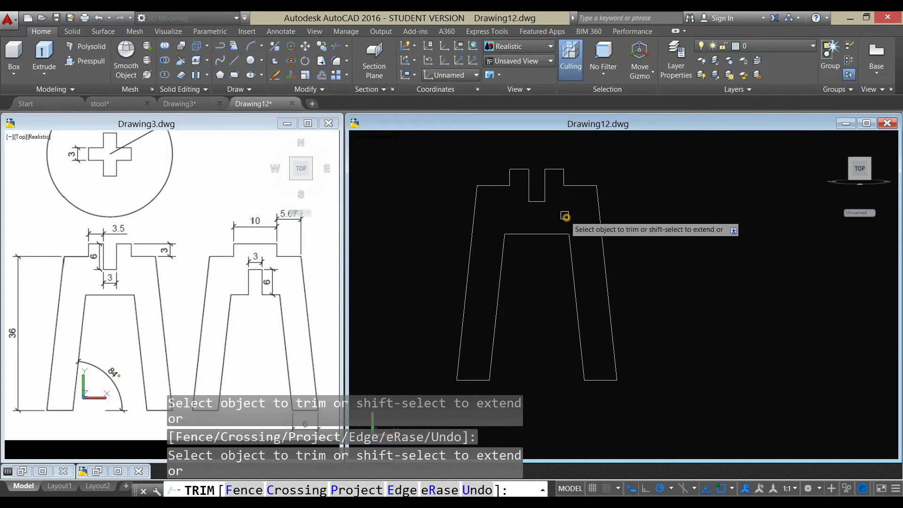
right_click(639, 220)
left_click(648, 221)
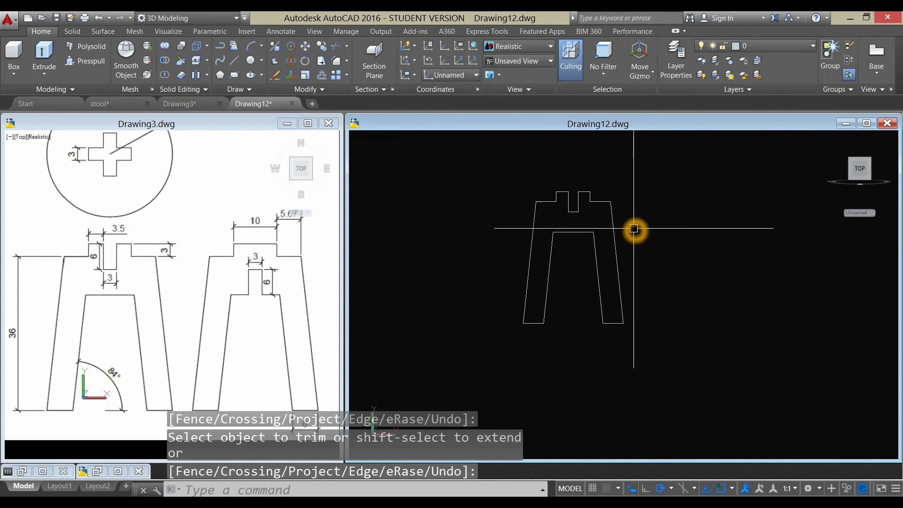
scroll(555, 232, "down", 2)
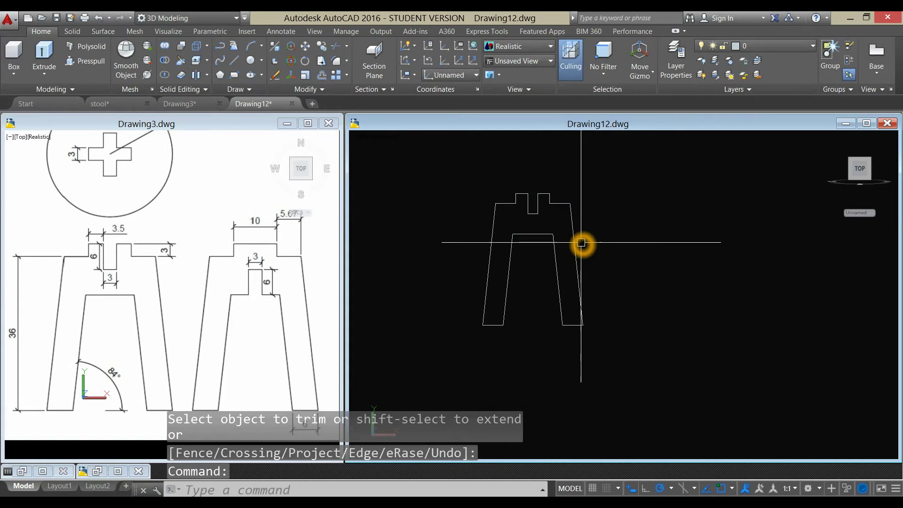
scroll(581, 242, "up", 2)
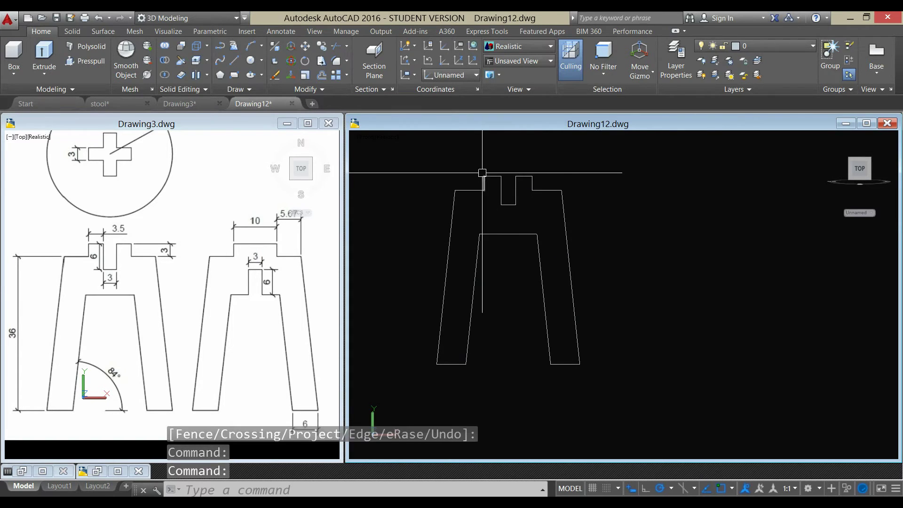
left_click(474, 155)
Step: Copy the notch and crossbar to the right of the leg
left_click(548, 273)
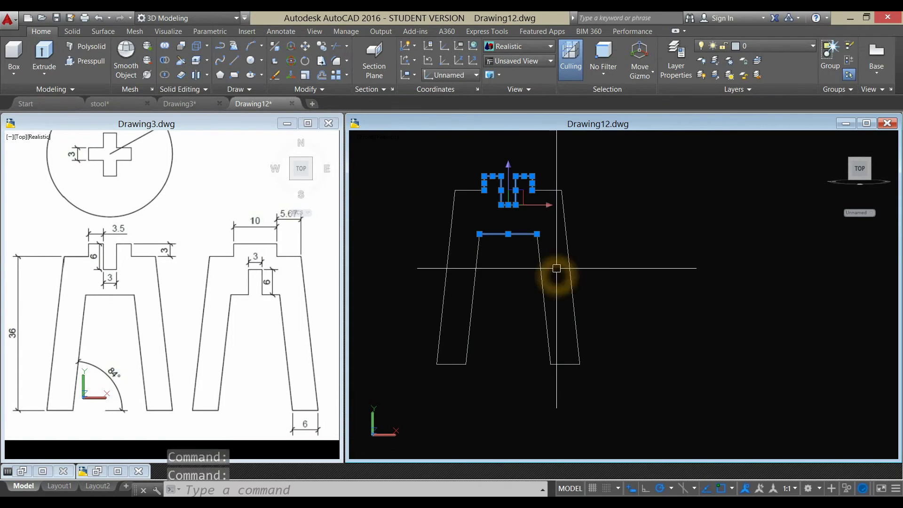
right_click(577, 180)
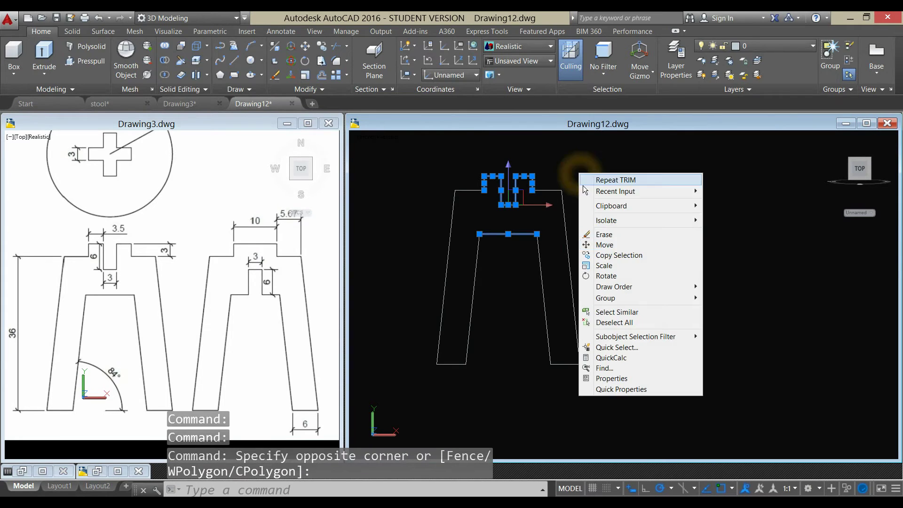
left_click(600, 254)
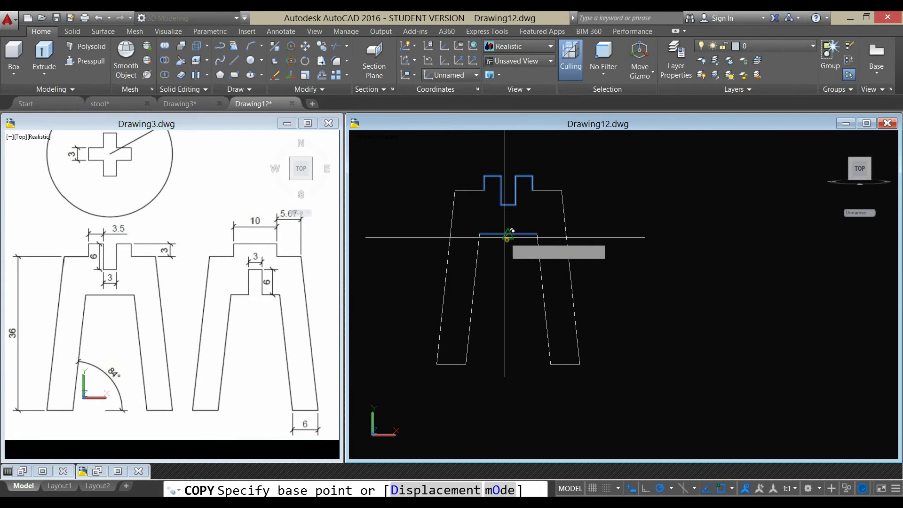
left_click(537, 233)
left_click(689, 235)
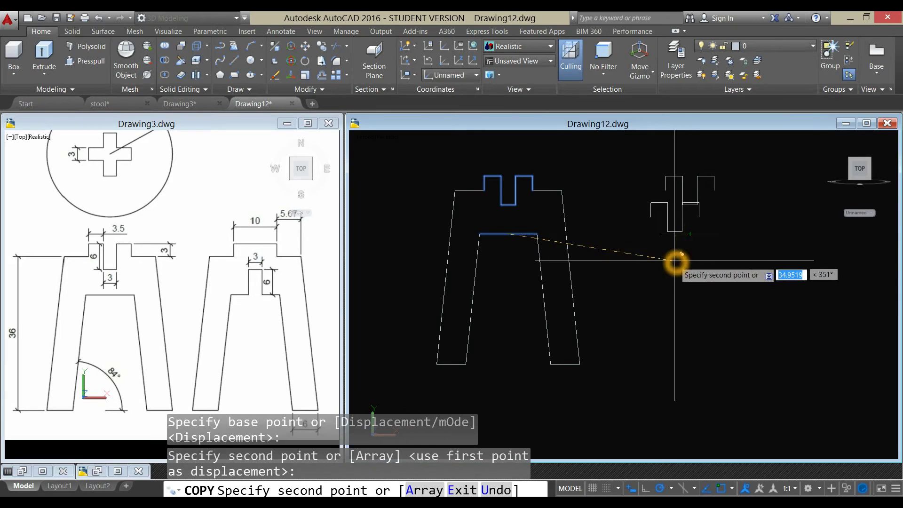
right_click(691, 262)
left_click(695, 268)
middle_click_drag(691, 268, 670, 278)
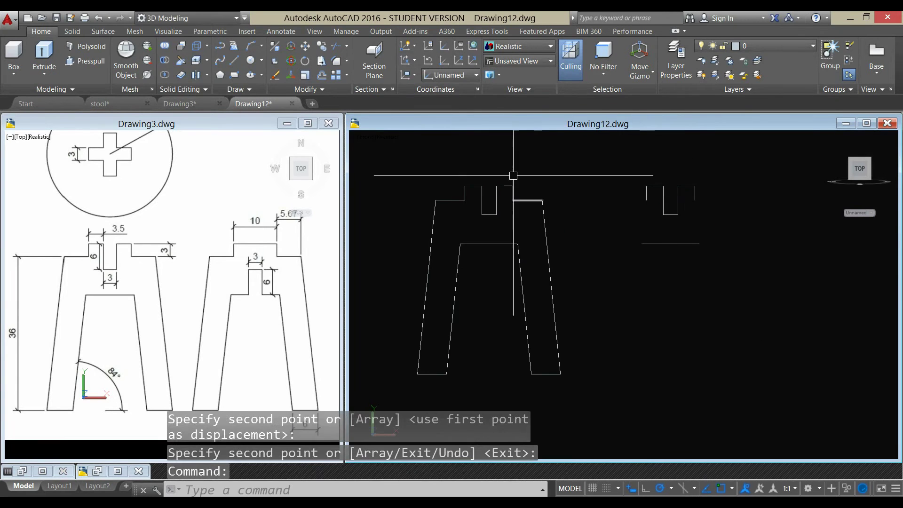
Step: Rotate the copied notch and crossbar 180° about the crossbar's midpoint
type("ro")
key("Return")
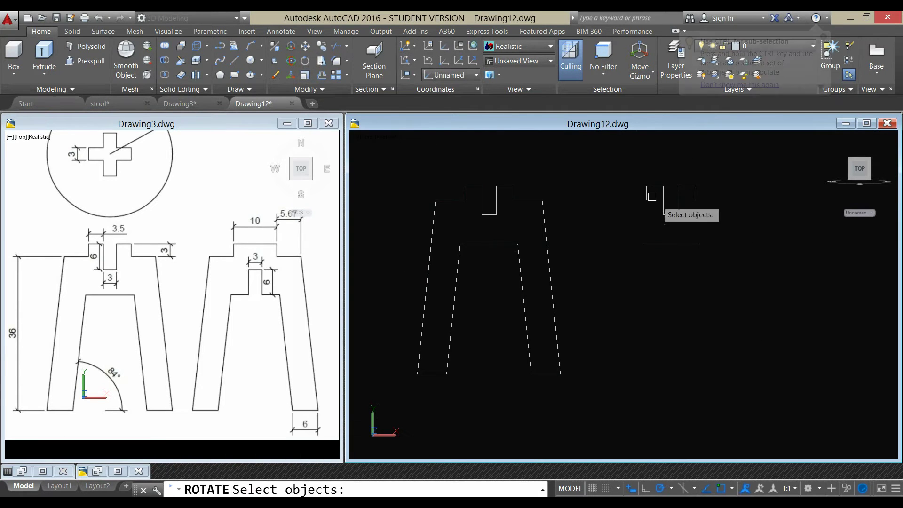
left_click(614, 167)
left_click(737, 285)
key("Return")
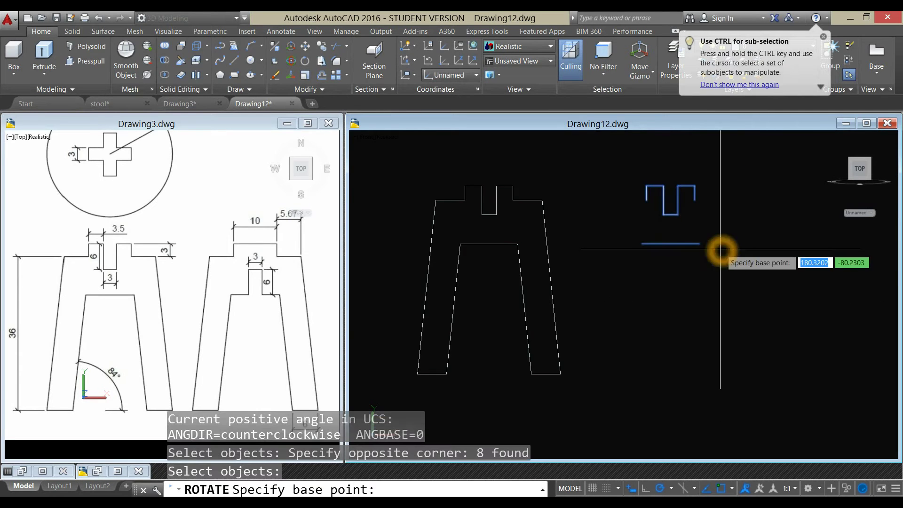
left_click(670, 243)
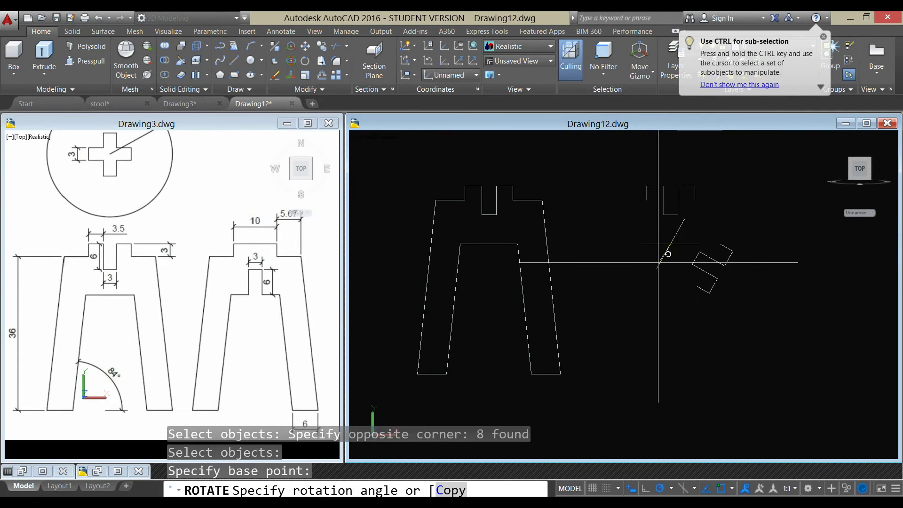
left_click(633, 241)
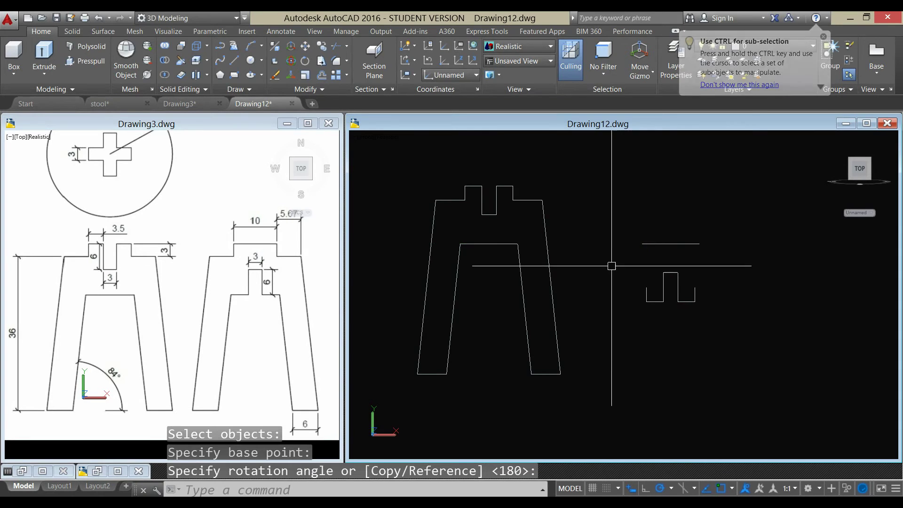
Step: Move the flipped notch copy into its new position
left_click(611, 219)
left_click(735, 348)
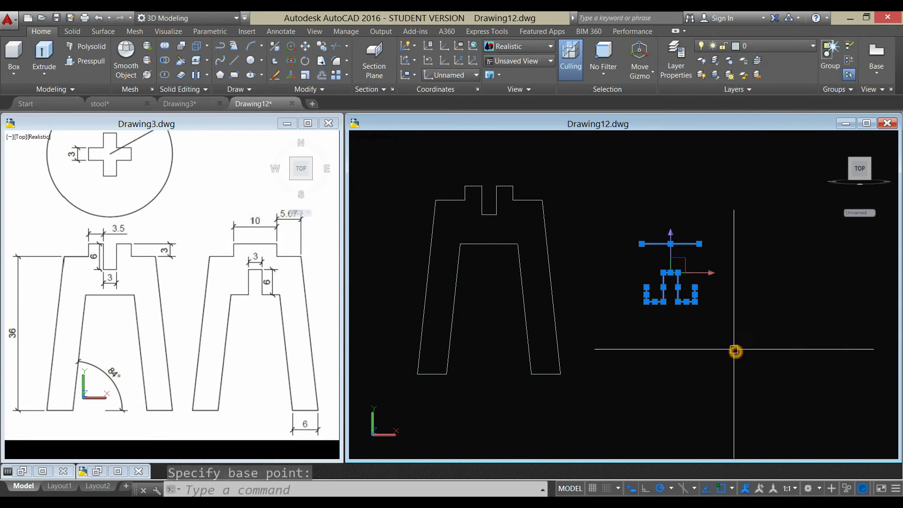
right_click(694, 193)
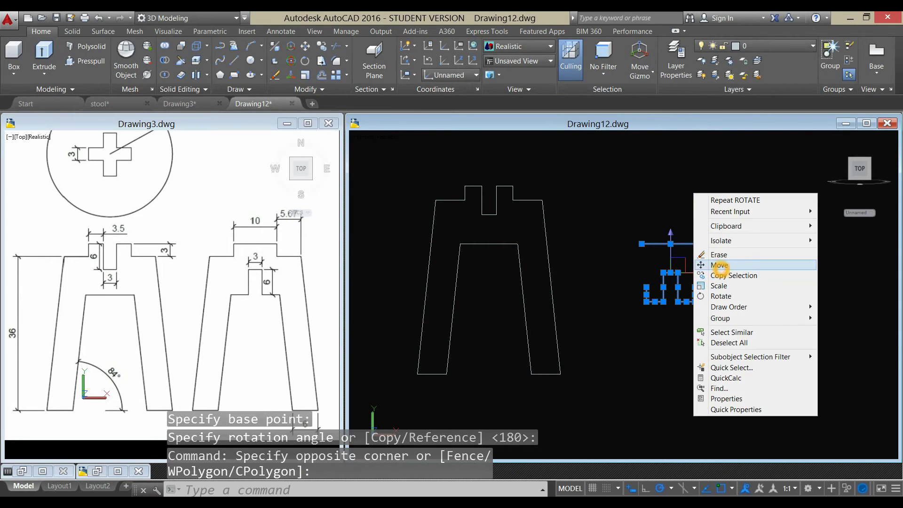
left_click(719, 264)
left_click(670, 272)
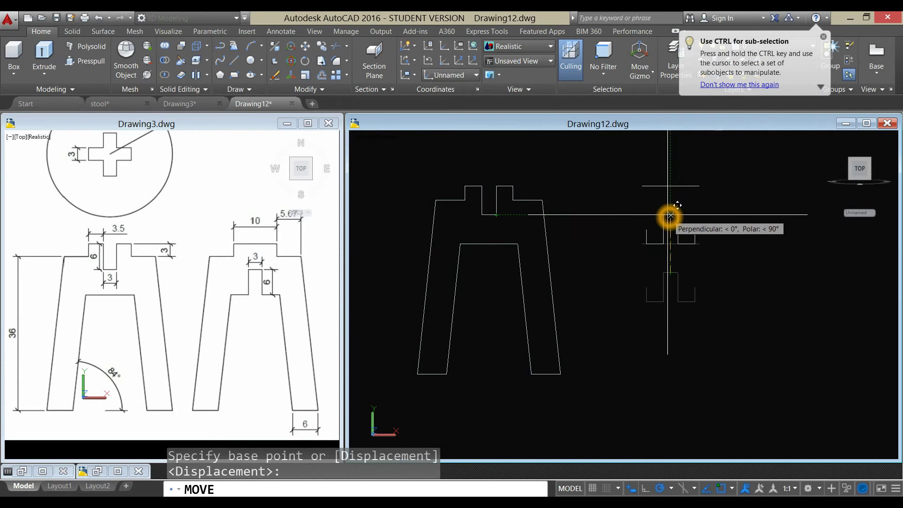
left_click(670, 215)
left_click(686, 295)
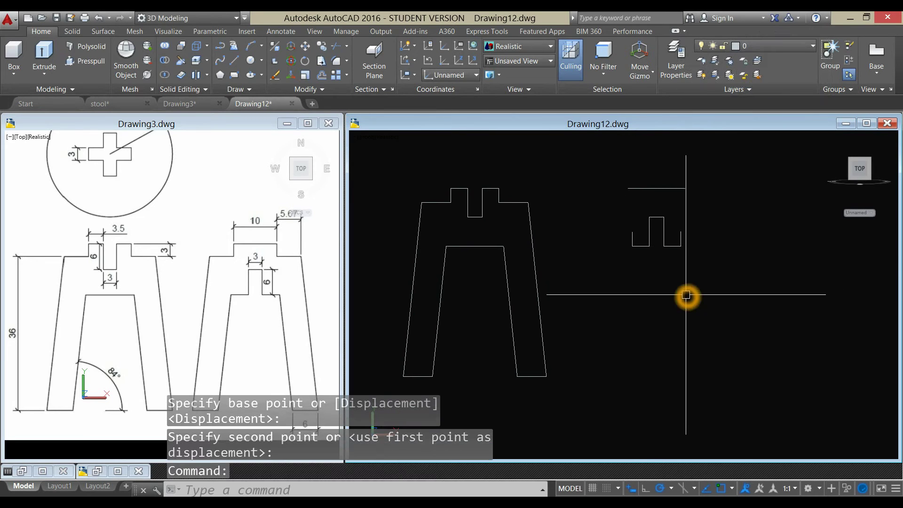
middle_click_drag(668, 327, 667, 303)
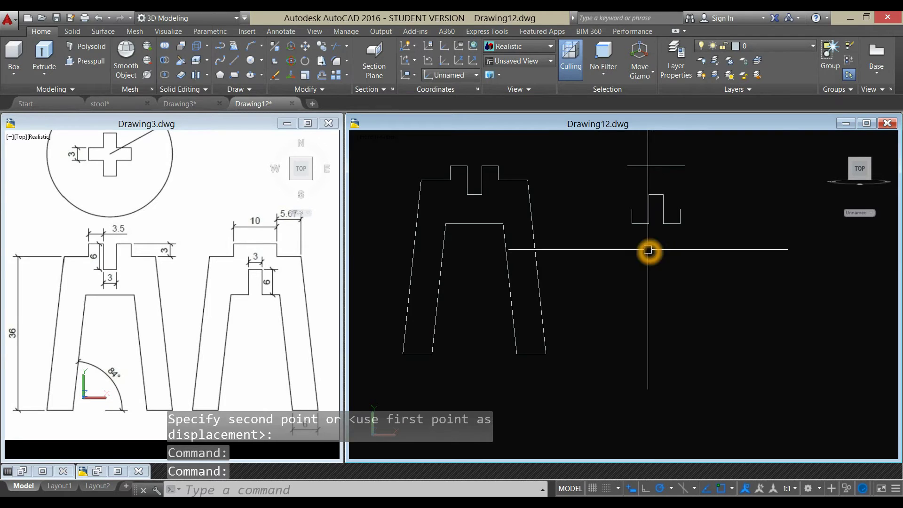
left_click(570, 381)
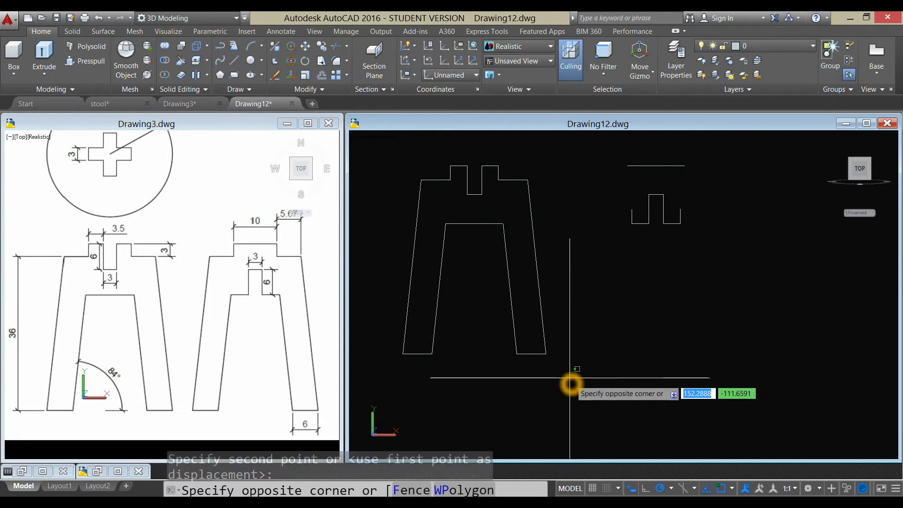
Step: Copy the leg outline, centring it under the slotted piece with Mid Between 2 Points
left_click(379, 265)
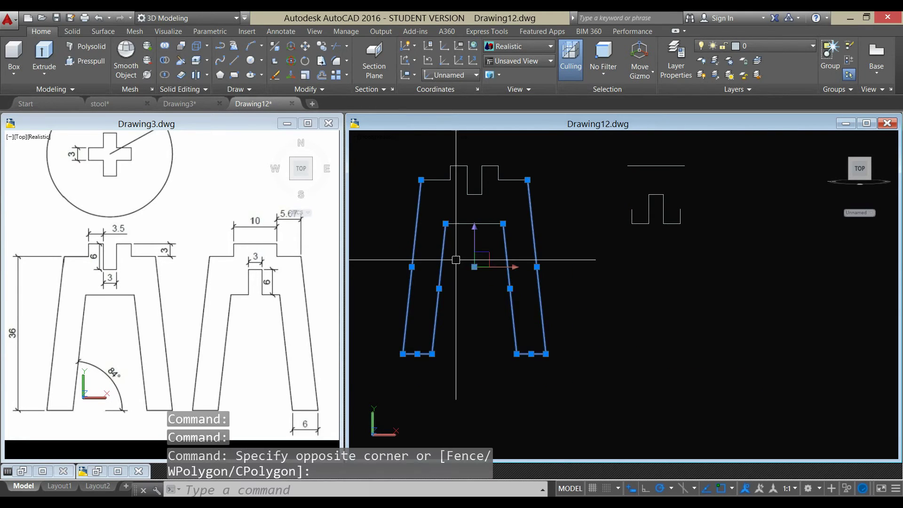
right_click(541, 214)
left_click(576, 294)
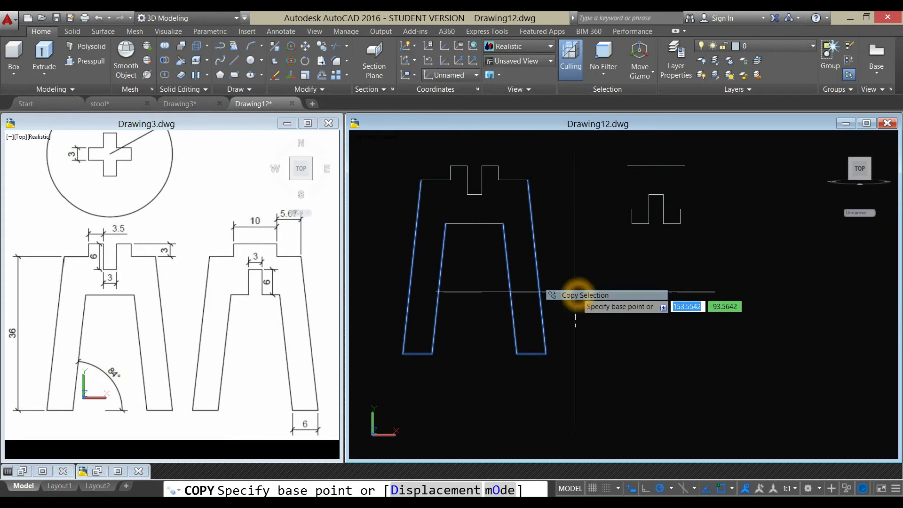
left_click(475, 224)
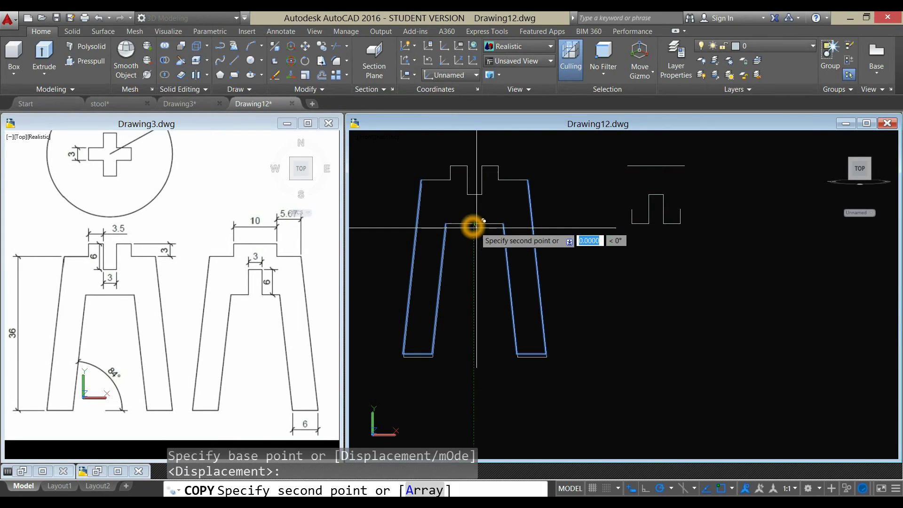
left_click(631, 283)
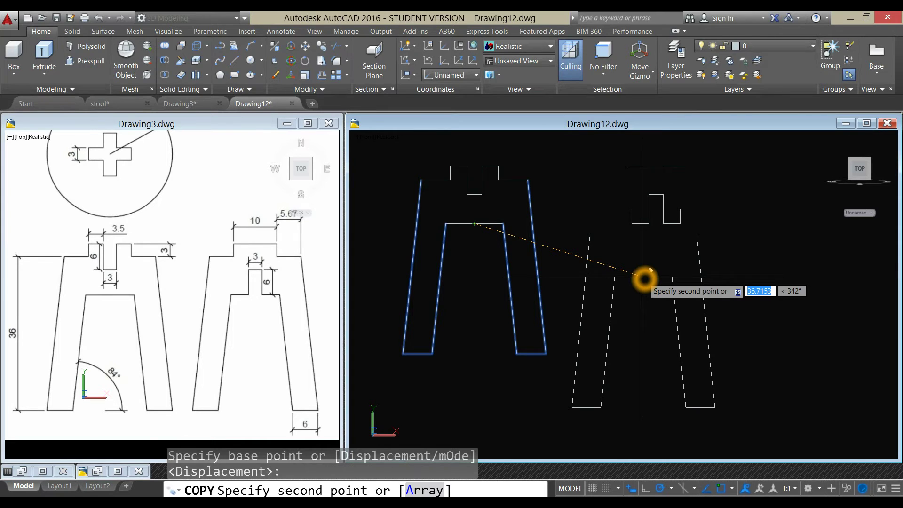
key("F8")
right_click(644, 280, "shift")
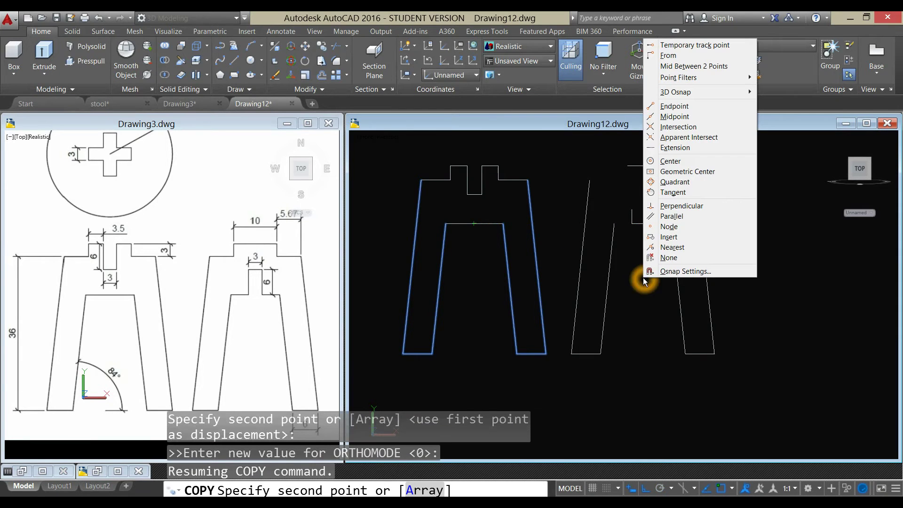
left_click(681, 70)
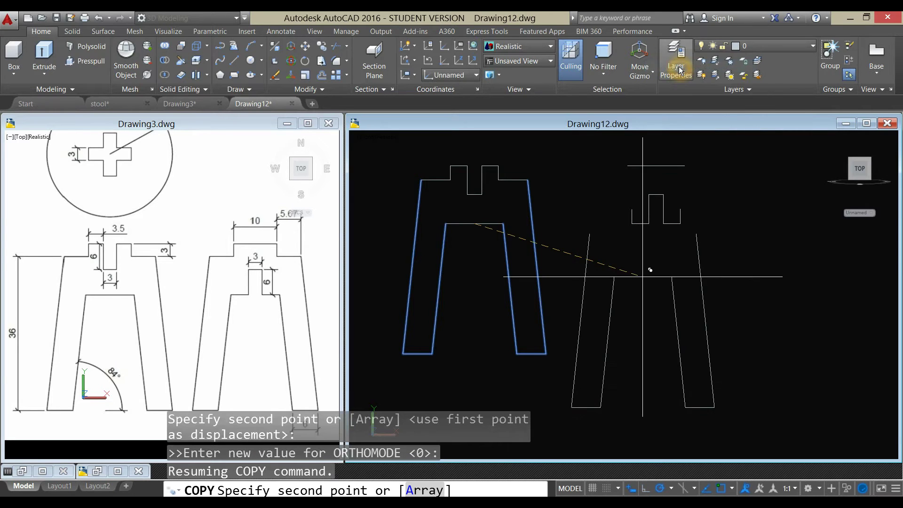
left_click(648, 226)
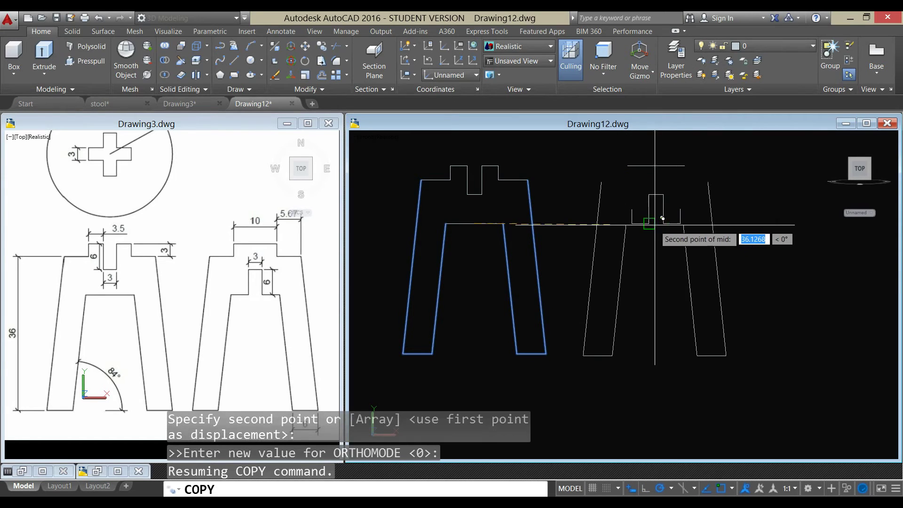
left_click(662, 226)
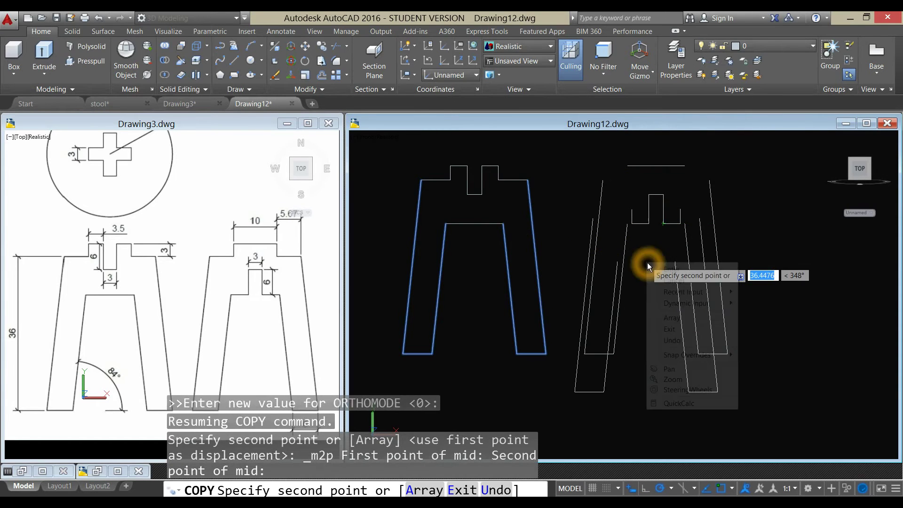
key("Return")
Step: Delete the two leftover ledge lines near the notch
left_click(632, 209)
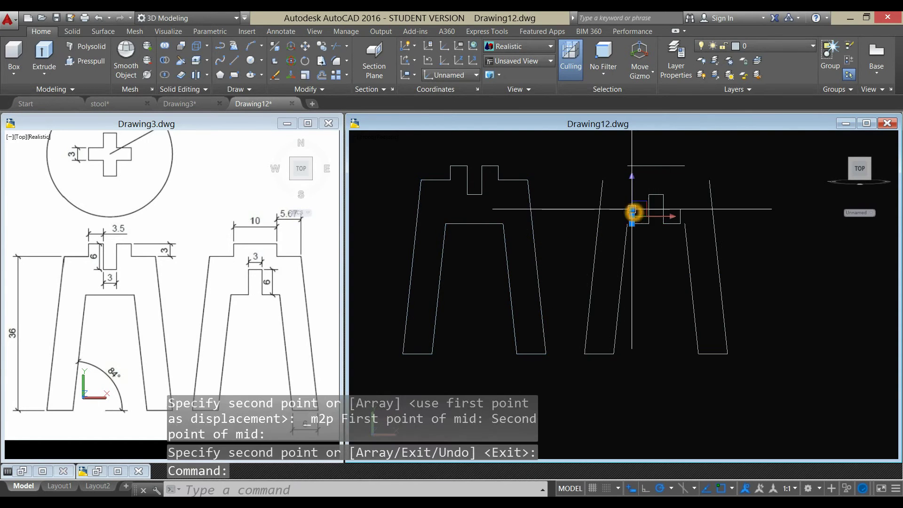
left_click(687, 170)
key("Delete")
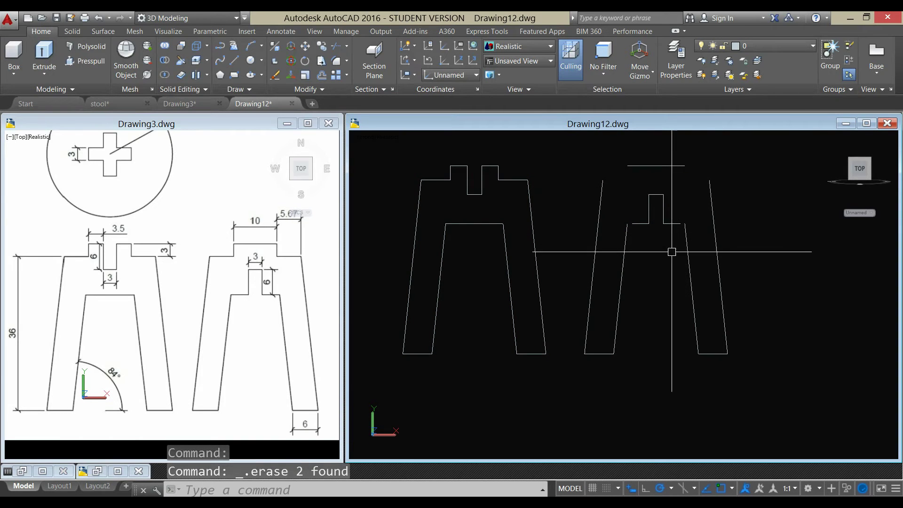
Step: Extend the short line beside the notch to the second leg's left edge with EX
type("ex")
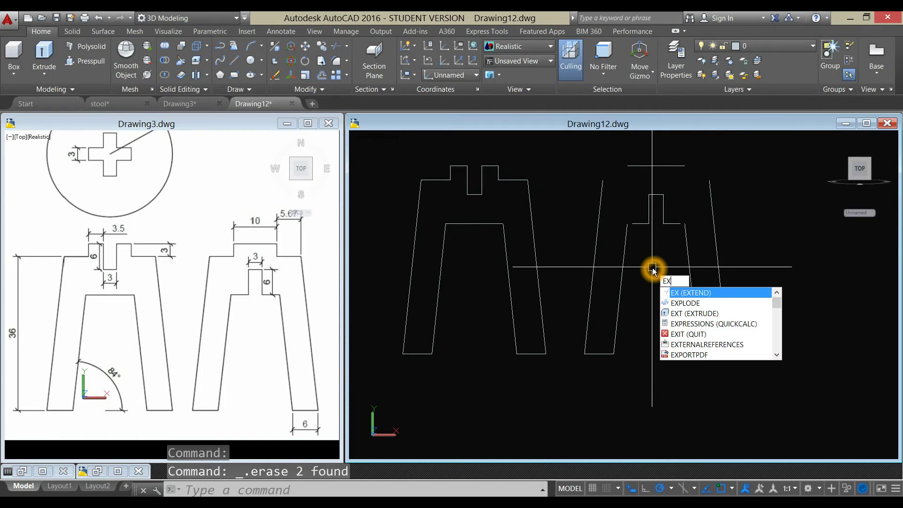
key("Return")
key("Return")
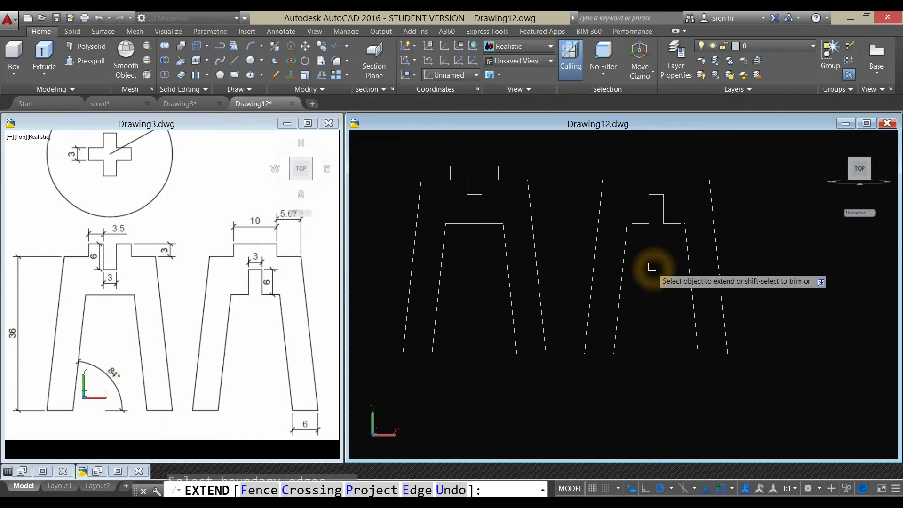
left_click(635, 223)
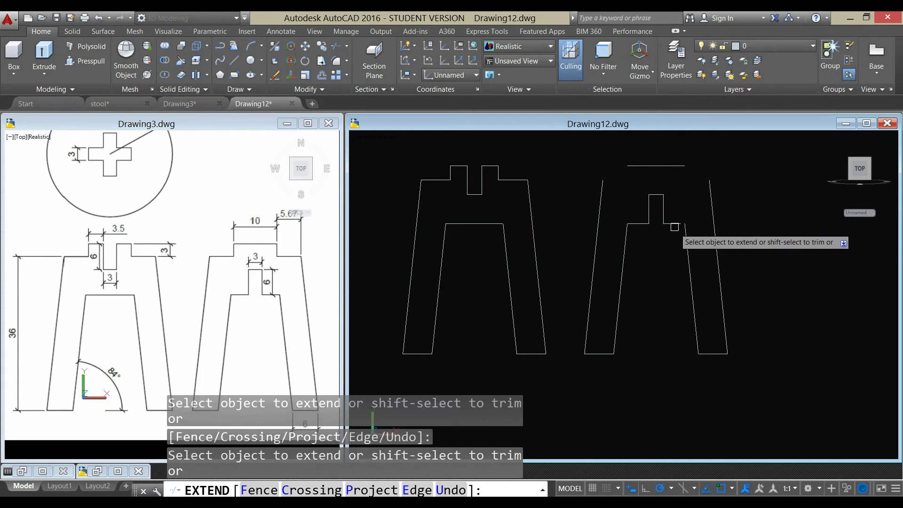
right_click(665, 252)
Step: Draw connected line segments across the top corner of the second leg
left_click(679, 250)
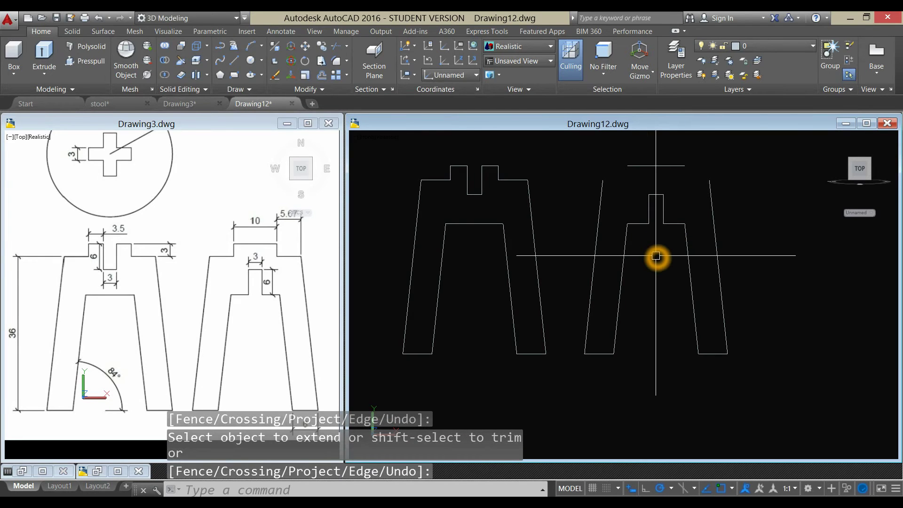
type("l")
key("Return")
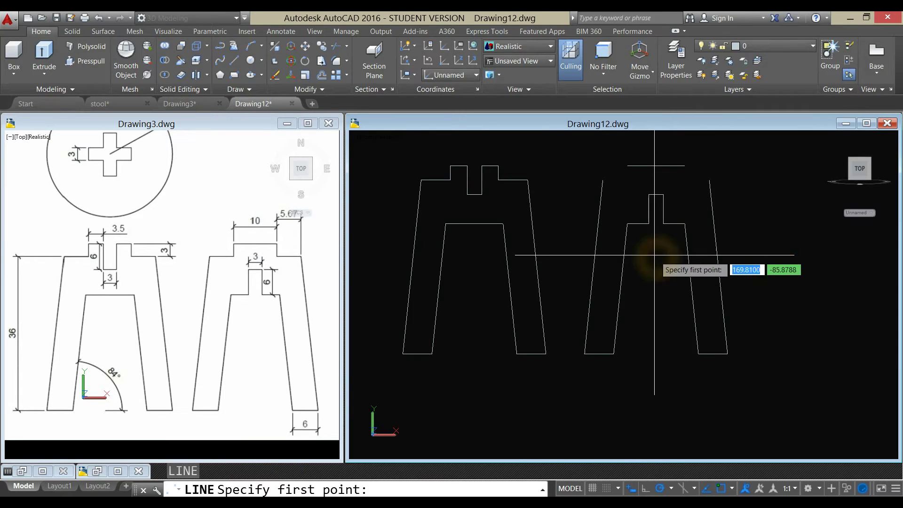
left_click(604, 182)
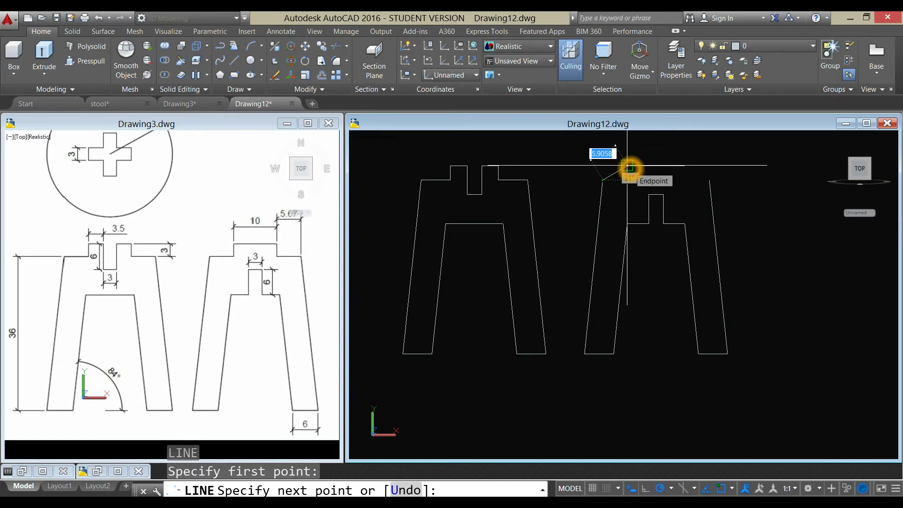
left_click(629, 177)
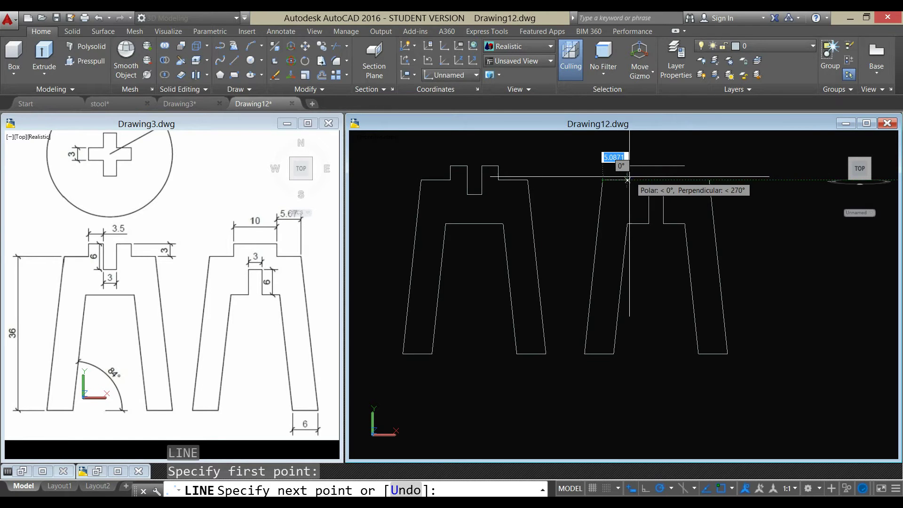
left_click(628, 180)
left_click(628, 167)
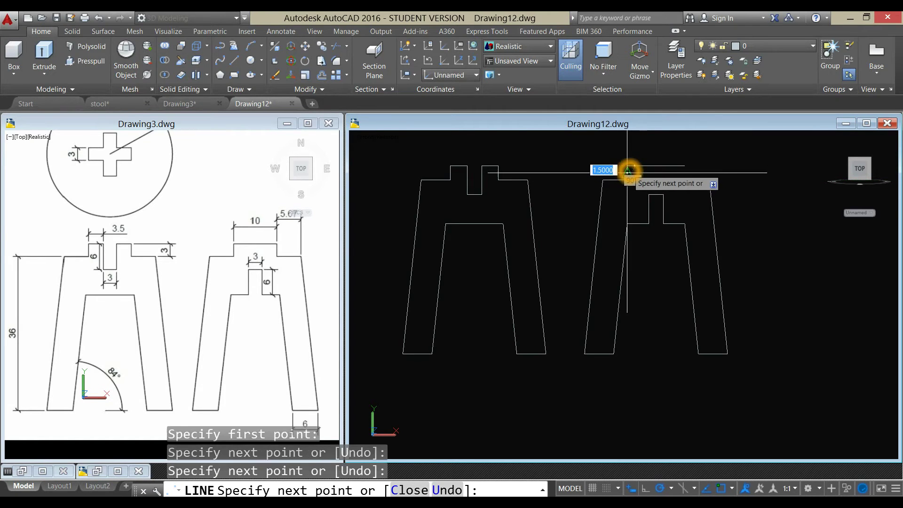
key("Return")
Step: Draw the shoulder step lines joining the top edge to the right leg
middle_click_drag(651, 192, 585, 197)
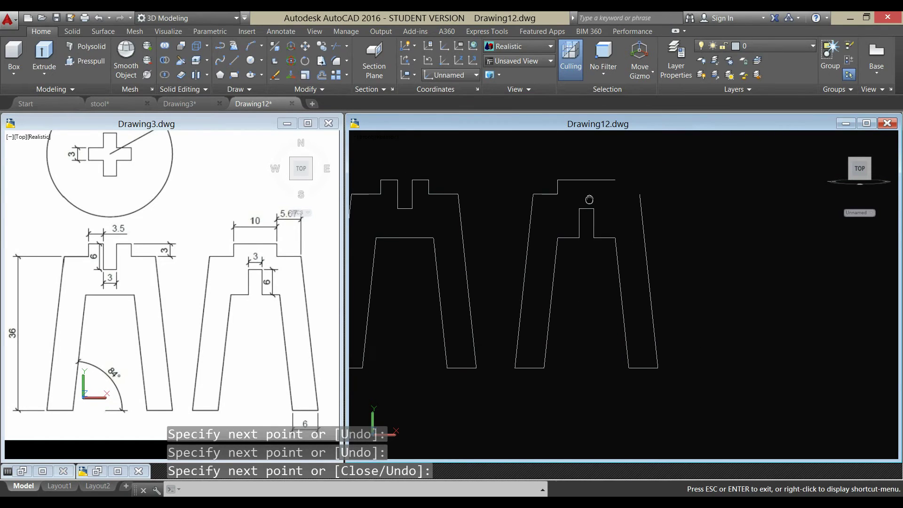
right_click(613, 158)
left_click(637, 159)
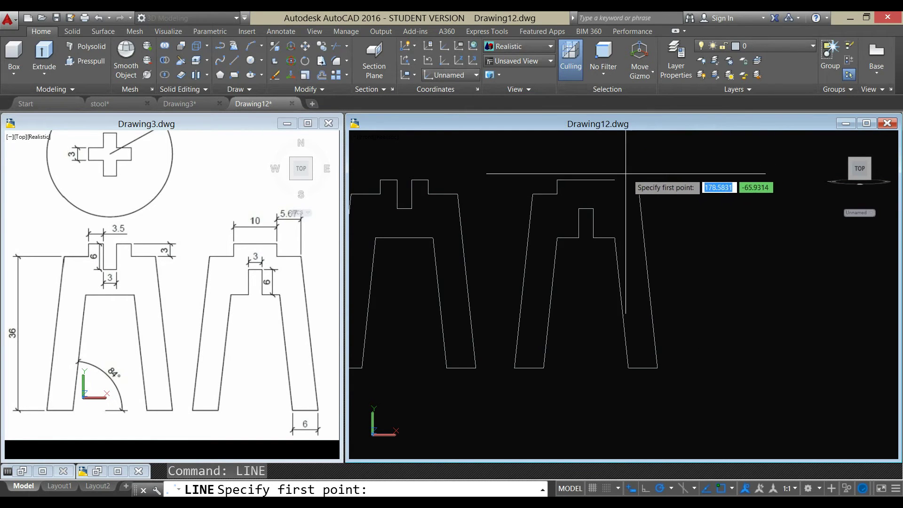
left_click(616, 180)
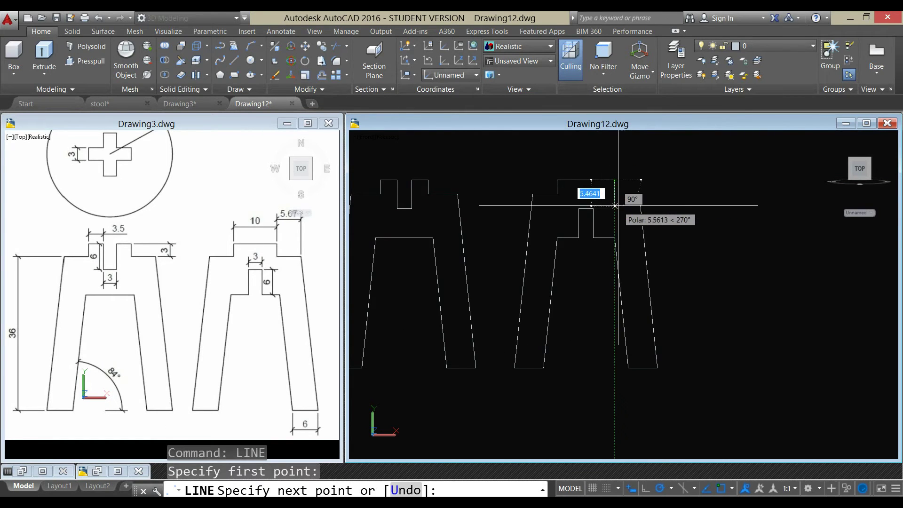
left_click(639, 193)
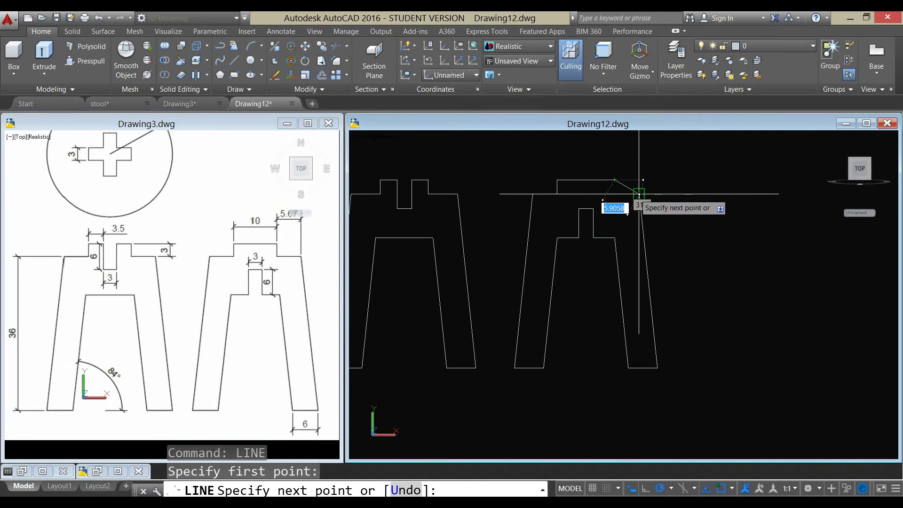
left_click(615, 194)
left_click(639, 194)
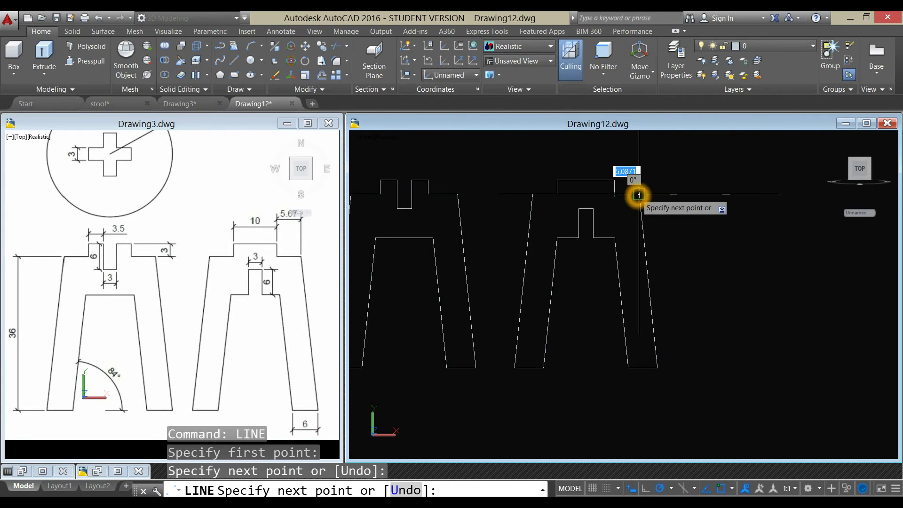
right_click(657, 183)
left_click(677, 189)
scroll(681, 254, "down", 2)
middle_click_drag(681, 263, 686, 242)
left_click(627, 328)
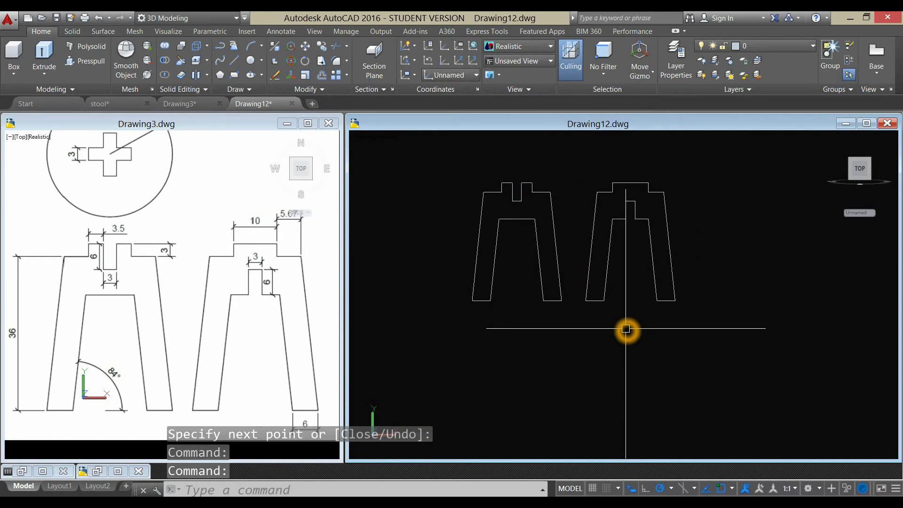
Step: Join the window-selected leg outline lines into polylines
type("joi")
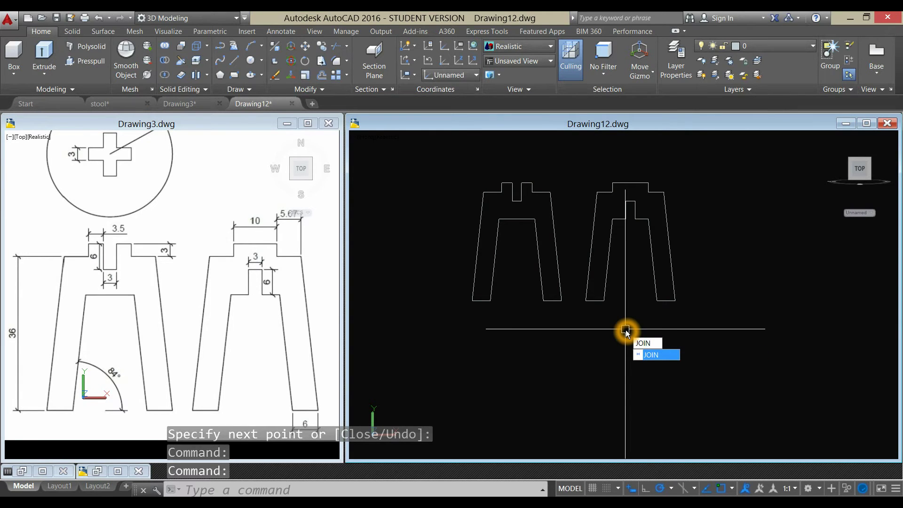
key("Return")
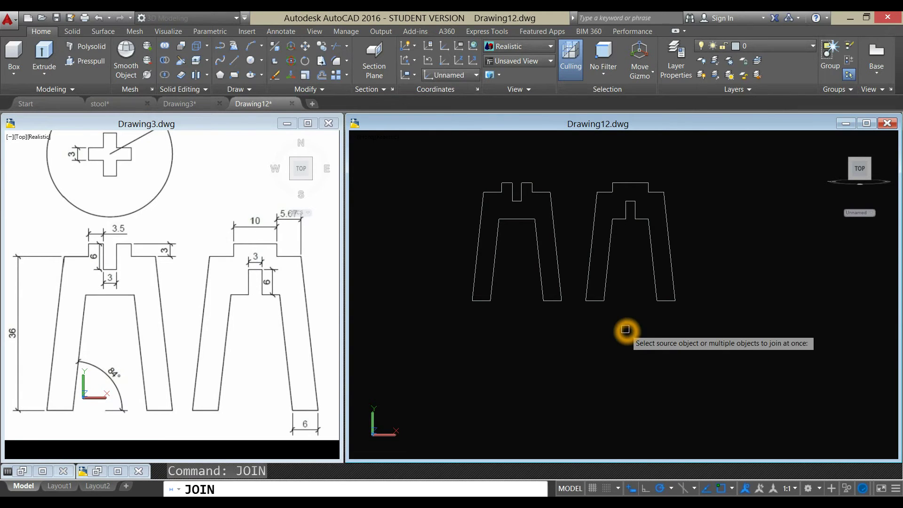
left_click(464, 164)
left_click(570, 326)
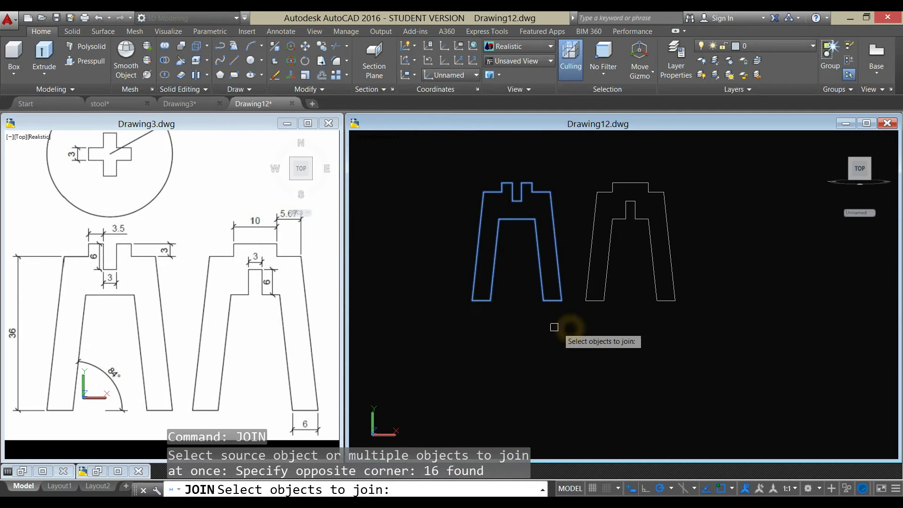
key("Return")
left_click(554, 296)
left_click(556, 298)
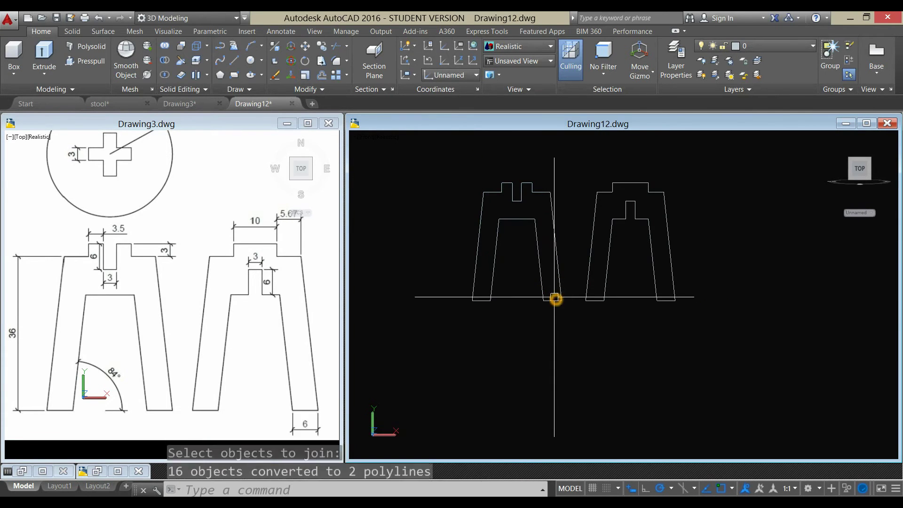
left_click(553, 299)
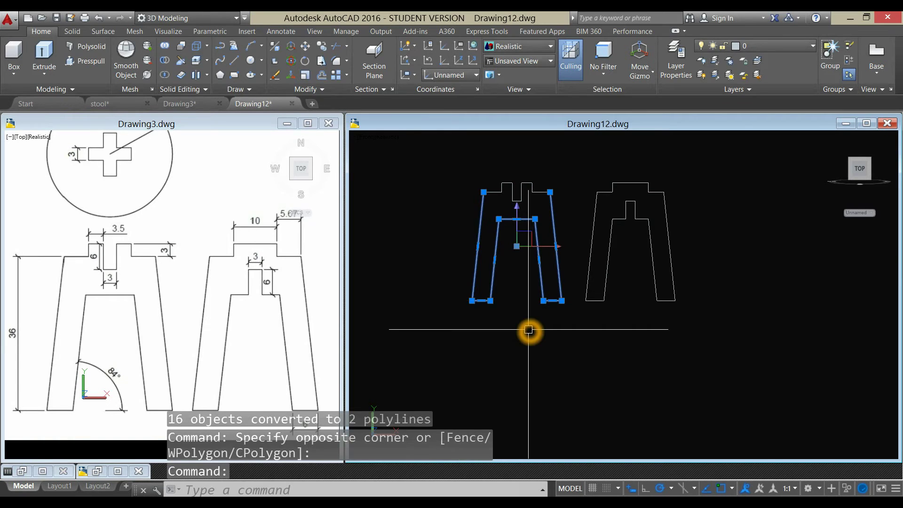
key("Escape")
Step: Join the left leg's top edge into its outline as one polyline
type("J")
key("Return")
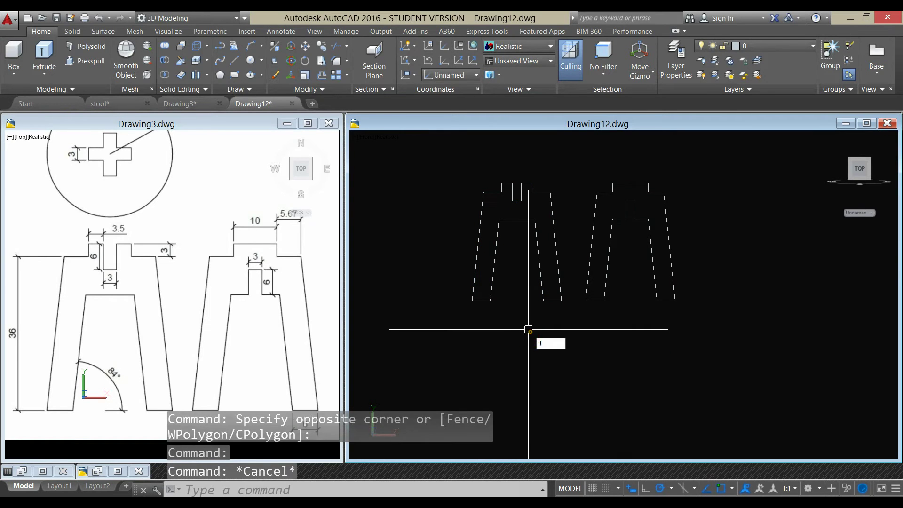
left_click(542, 303)
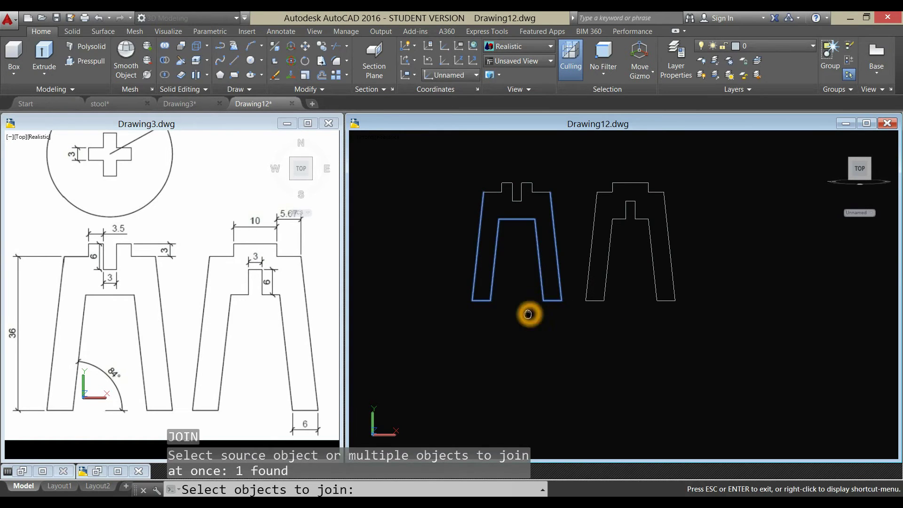
middle_click_drag(528, 312, 512, 360)
scroll(530, 207, "up", 3)
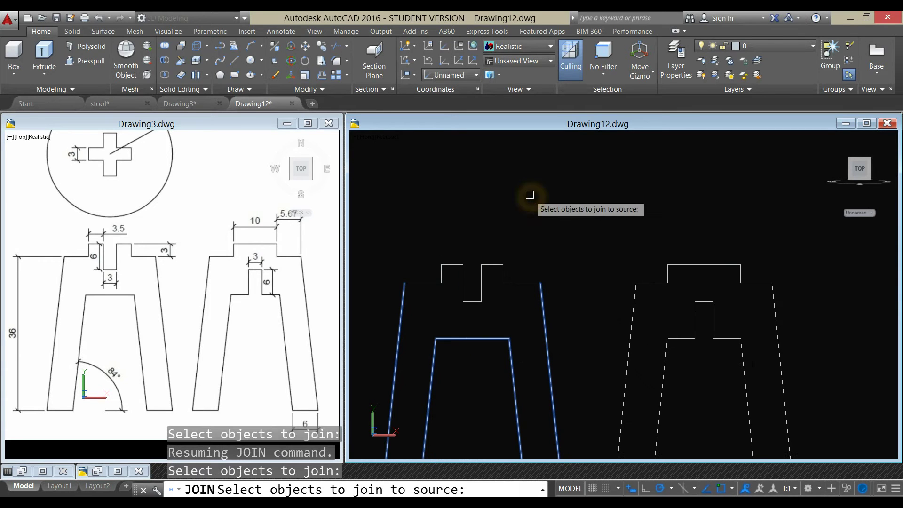
left_click(521, 281)
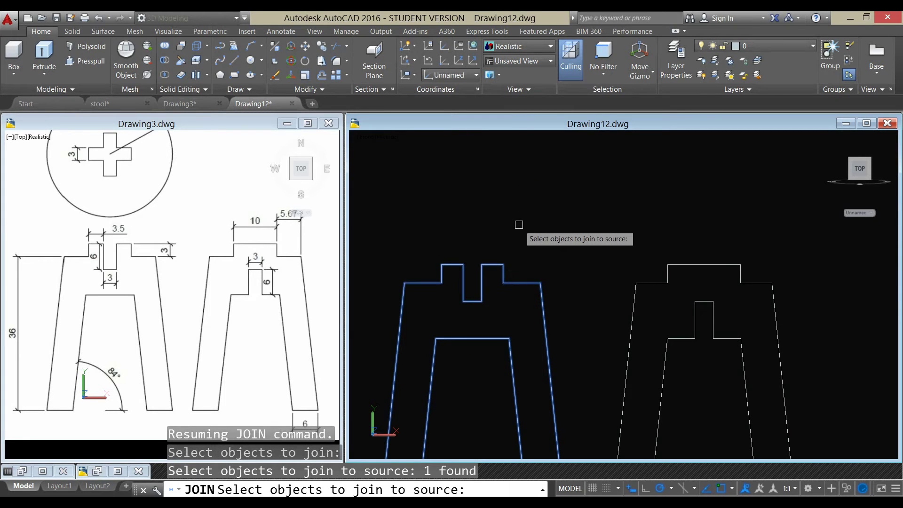
key("Return")
left_click(512, 281)
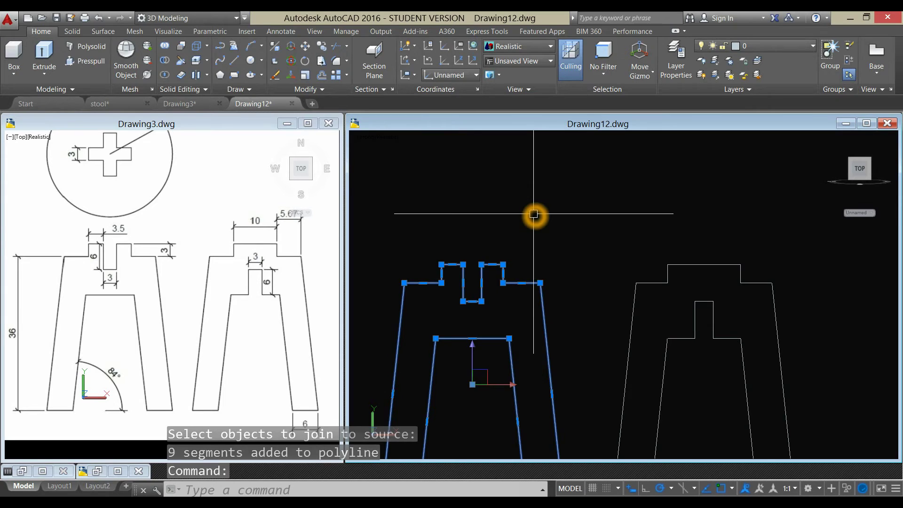
key("Escape")
scroll(533, 214, "down", 2)
middle_click_drag(533, 214, 467, 197)
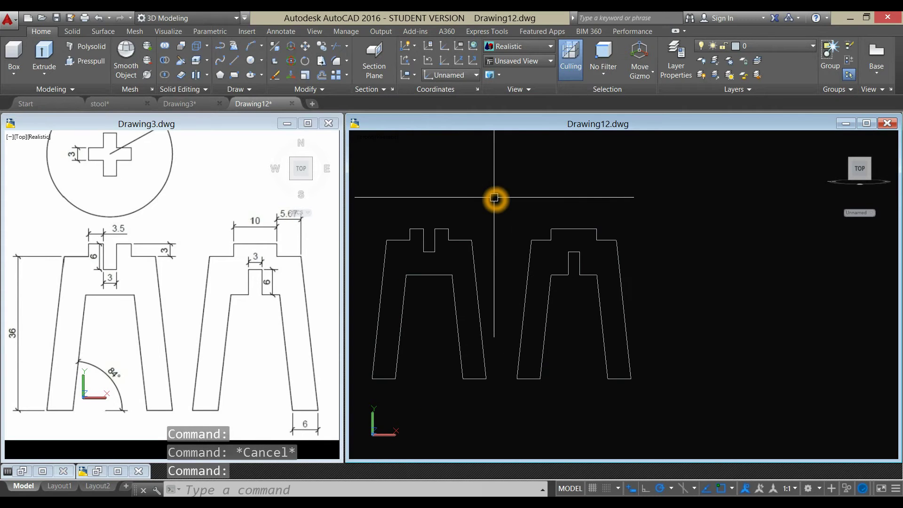
Step: Join the window-selected right leg lines into polylines
type("join")
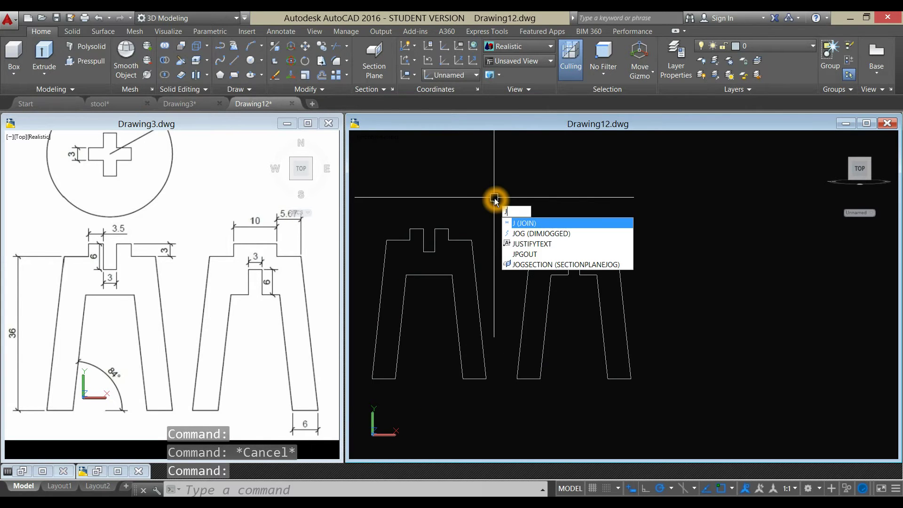
key("Return")
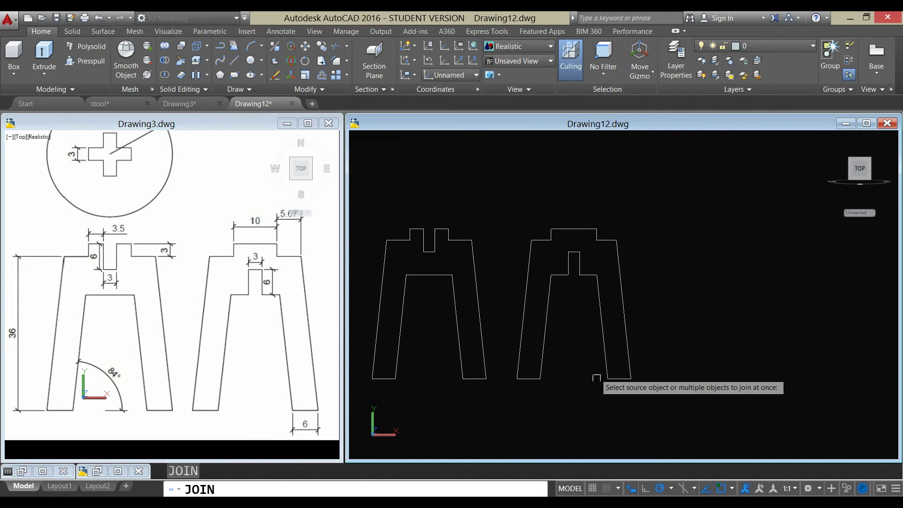
left_click(481, 187)
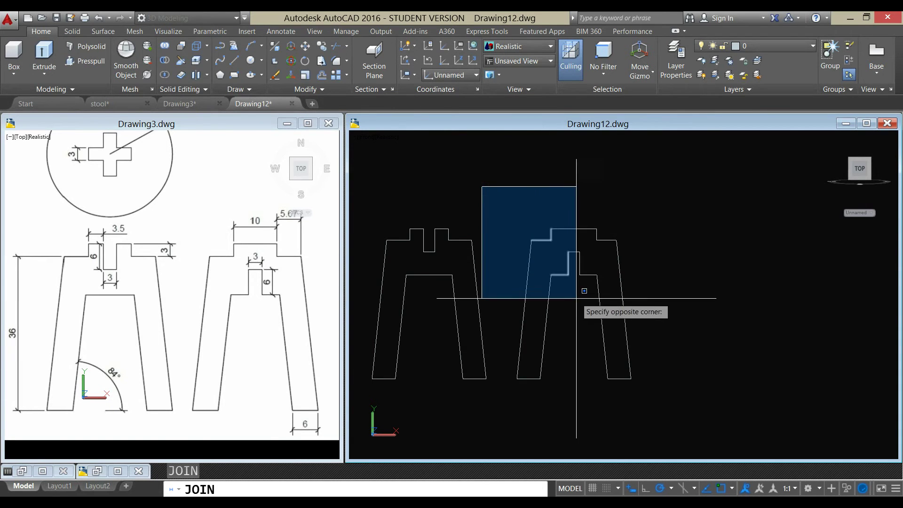
left_click(677, 403)
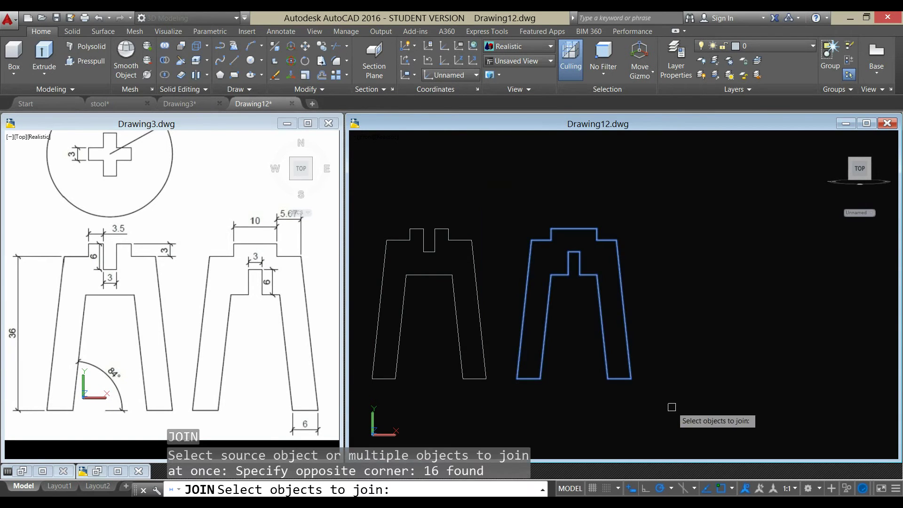
left_click(672, 407)
left_click(521, 174)
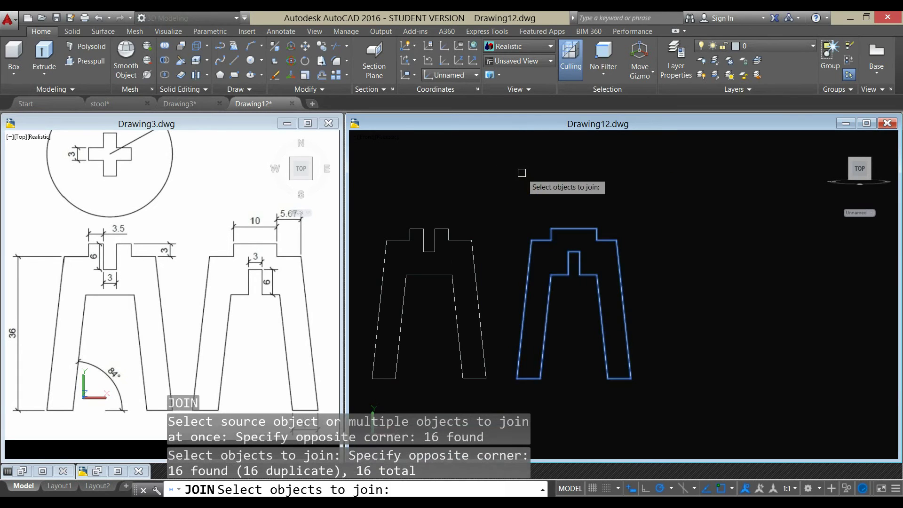
key("Return")
left_click(567, 229)
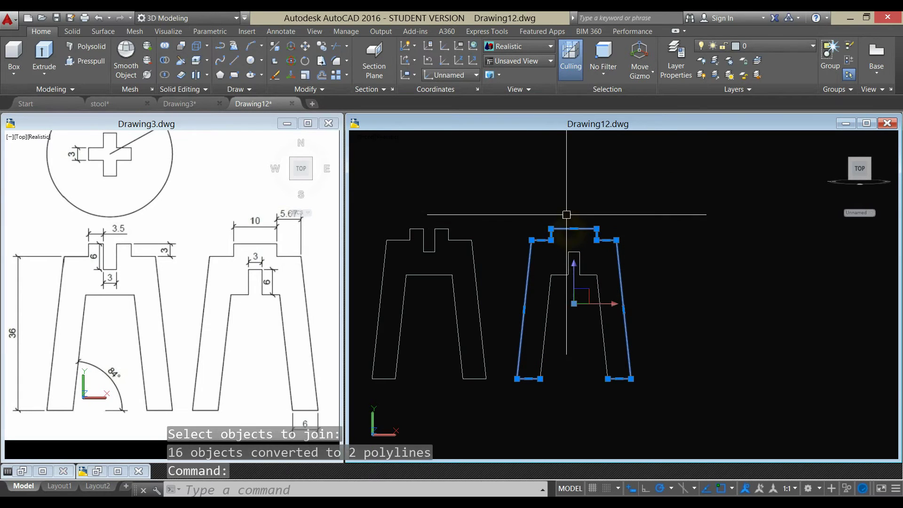
key("Escape")
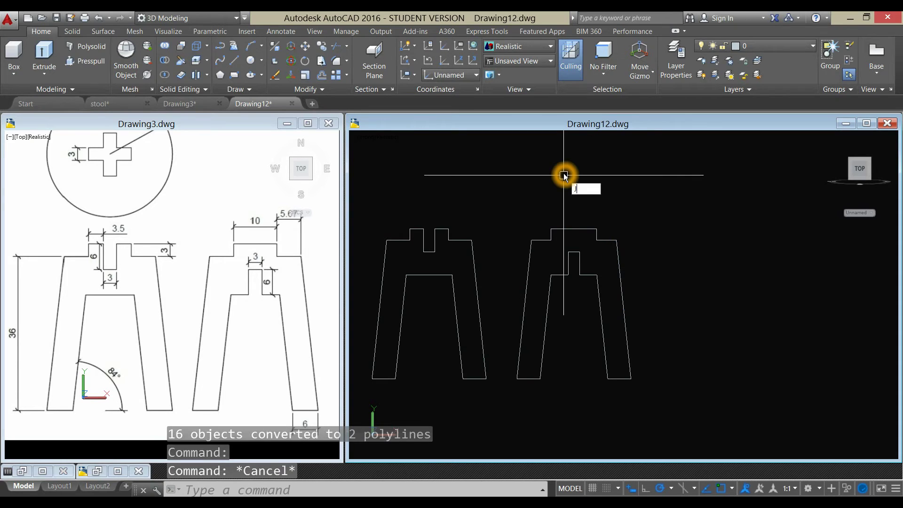
Step: Merge the right leg's outer outline and notch outline into one polyline
key("Return")
left_click(602, 294)
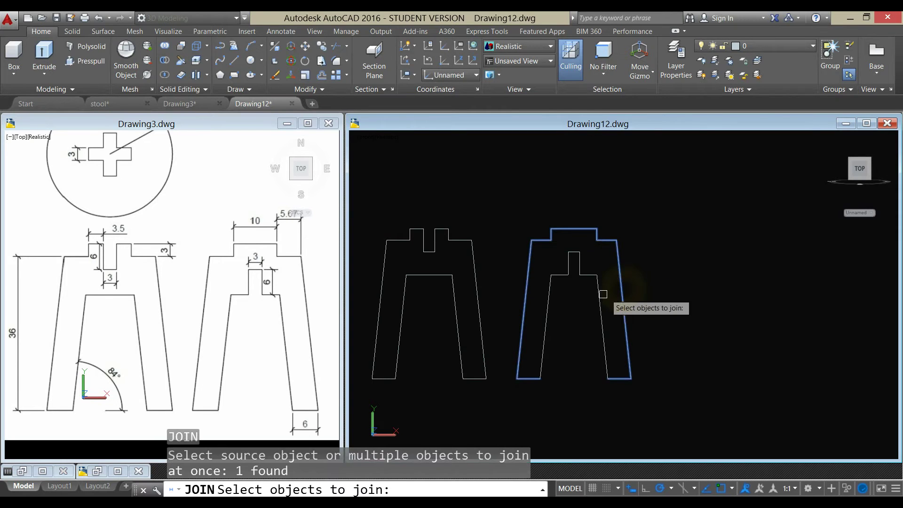
left_click(599, 298)
key("Return")
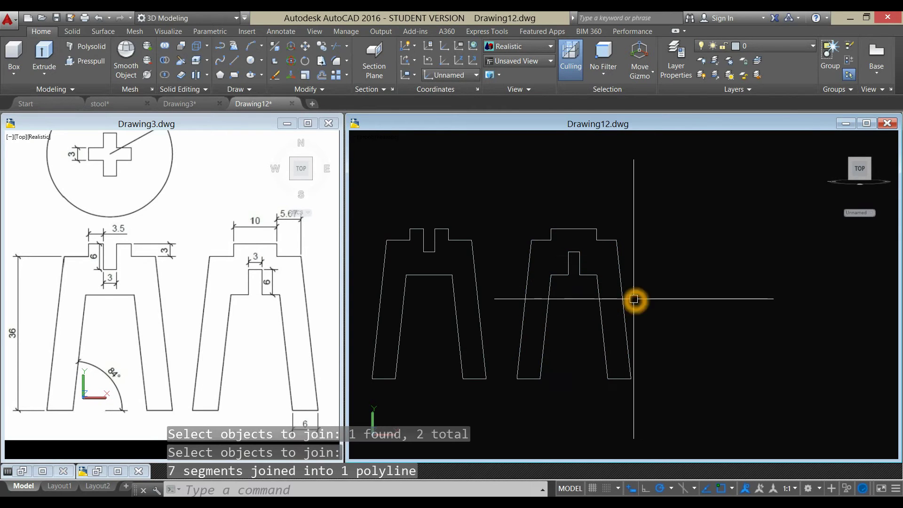
left_click(625, 305)
key("Escape")
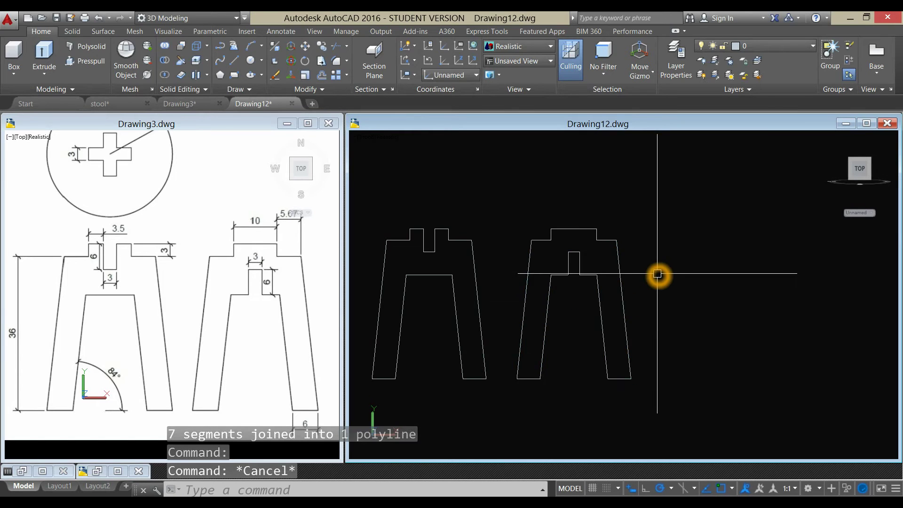
scroll(658, 273, "down", 4)
middle_click_drag(601, 276, 631, 276)
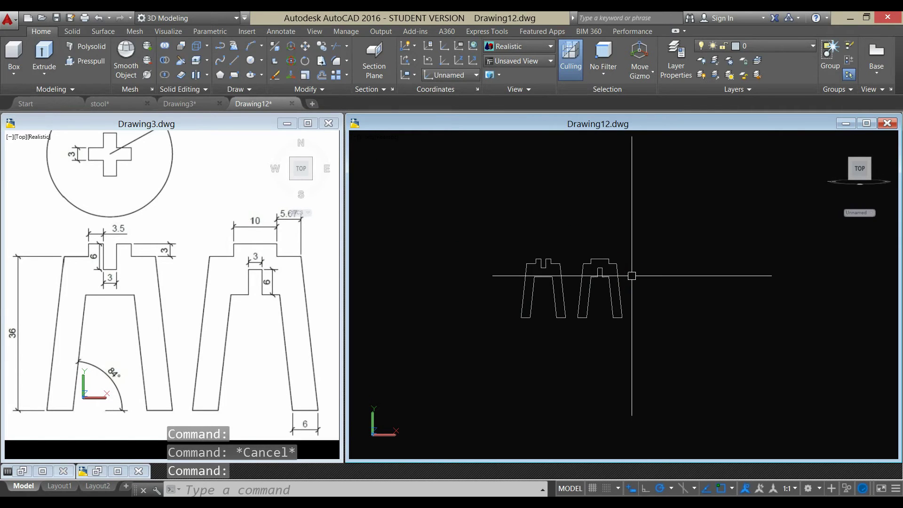
Step: Switch the viewport to the SW Isometric view
left_click(367, 137)
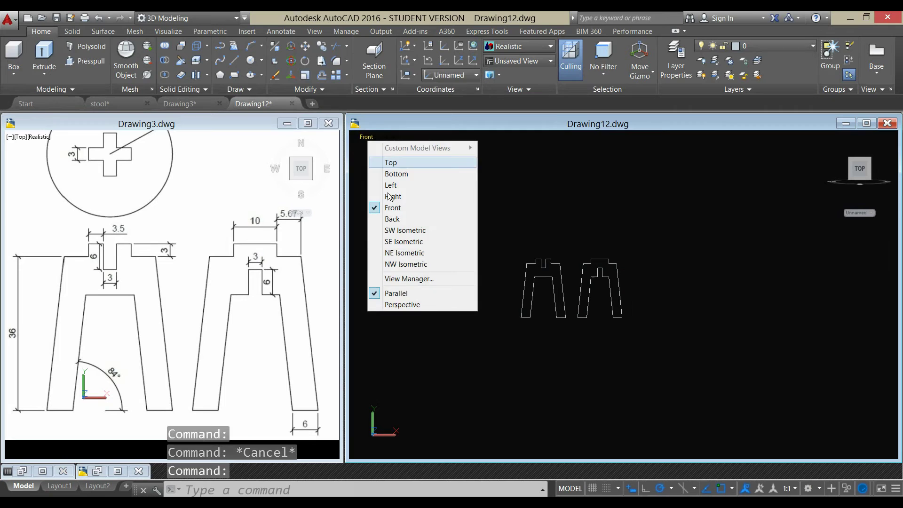
left_click(406, 234)
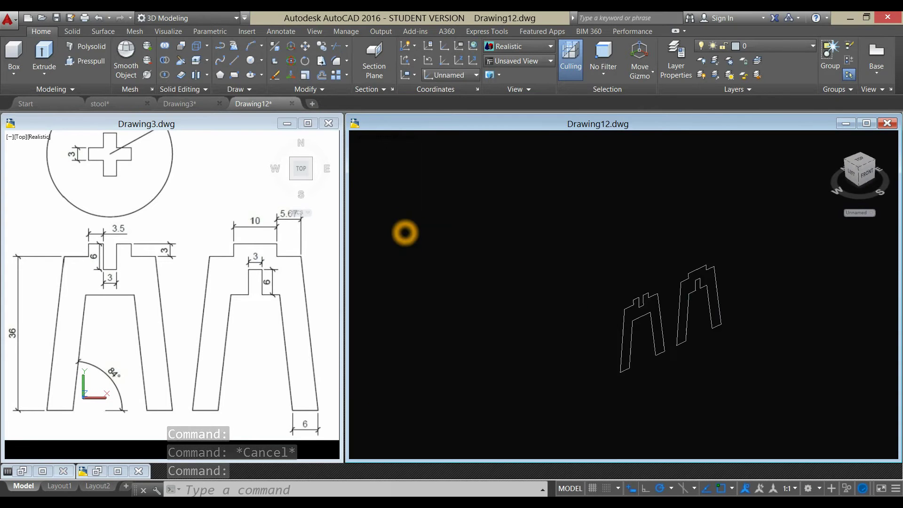
middle_click_drag(625, 302, 582, 292)
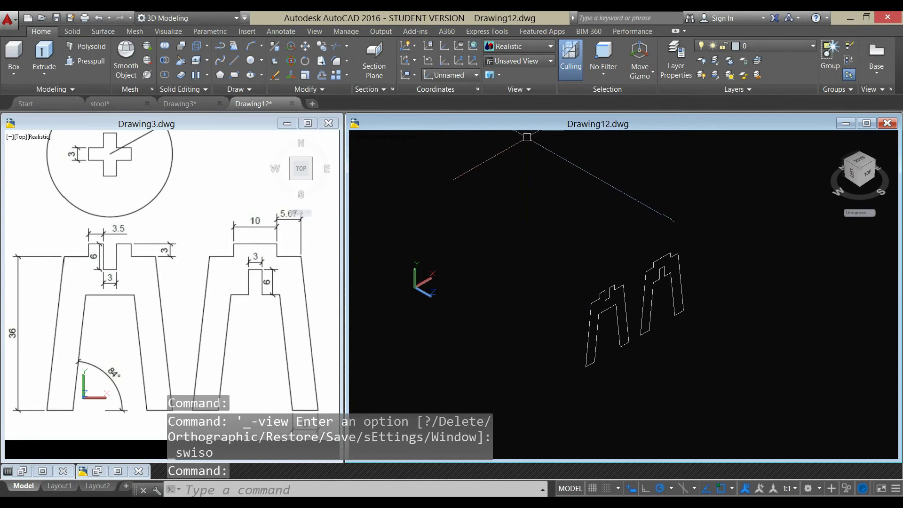
Step: Reset the UCS to World
left_click(474, 49)
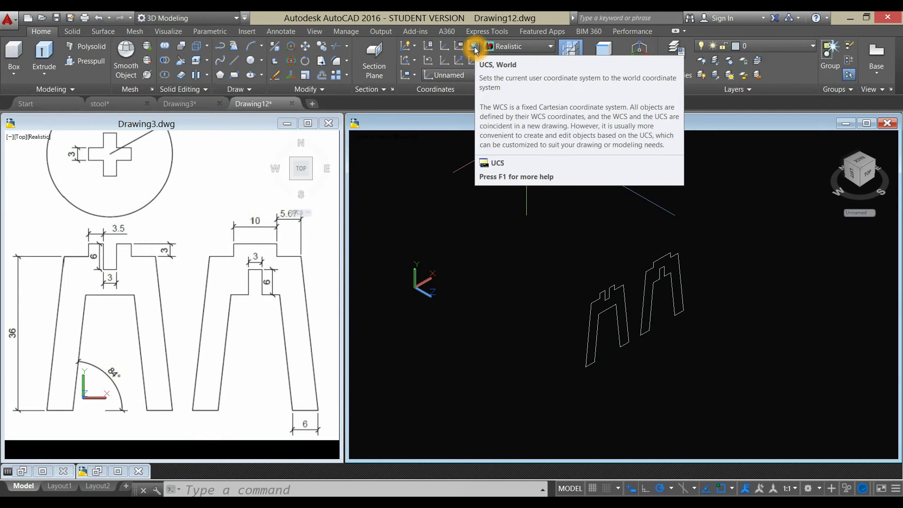
left_click(475, 49)
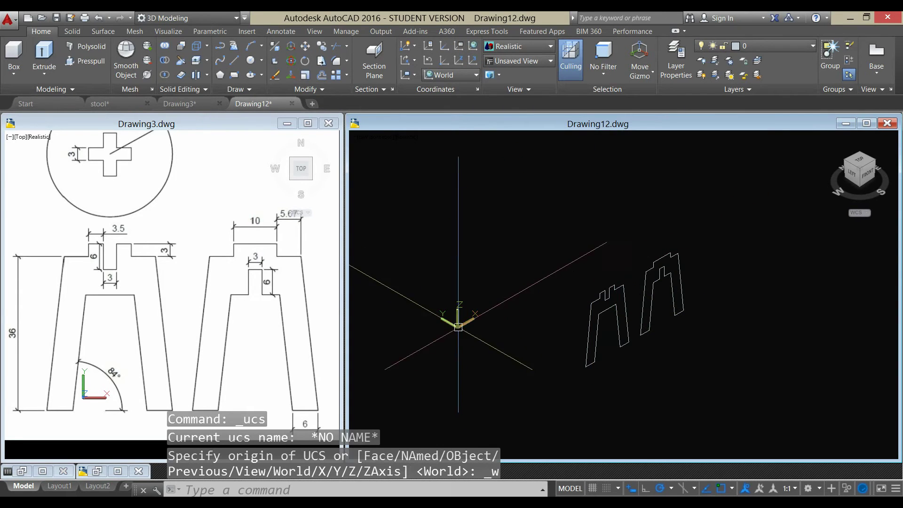
middle_click_drag(508, 312, 461, 289)
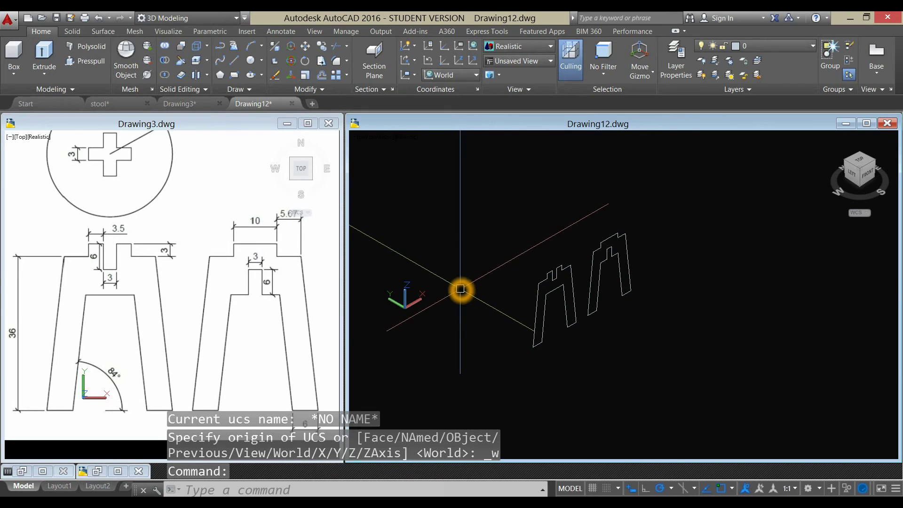
Step: Start a circle, cancel it, and check the Drawing3 reference drawing before returning to Drawing12
left_click(255, 63)
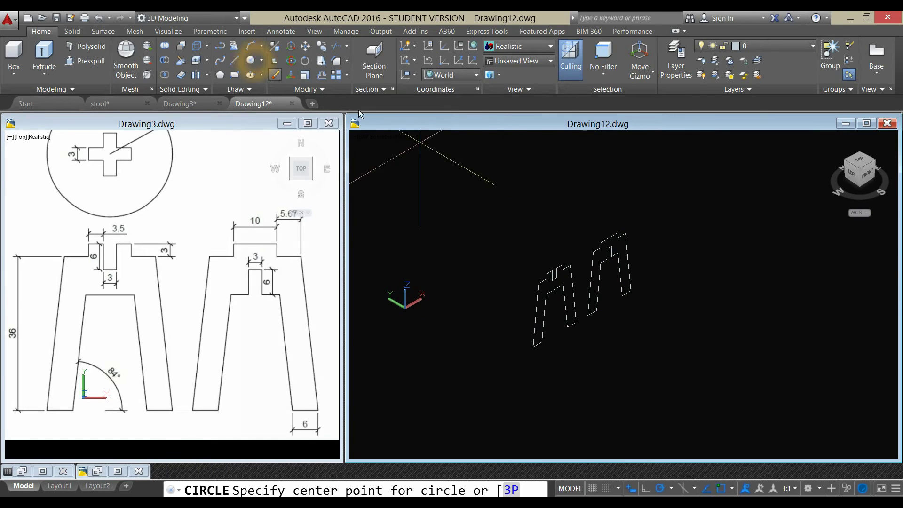
left_click(693, 262)
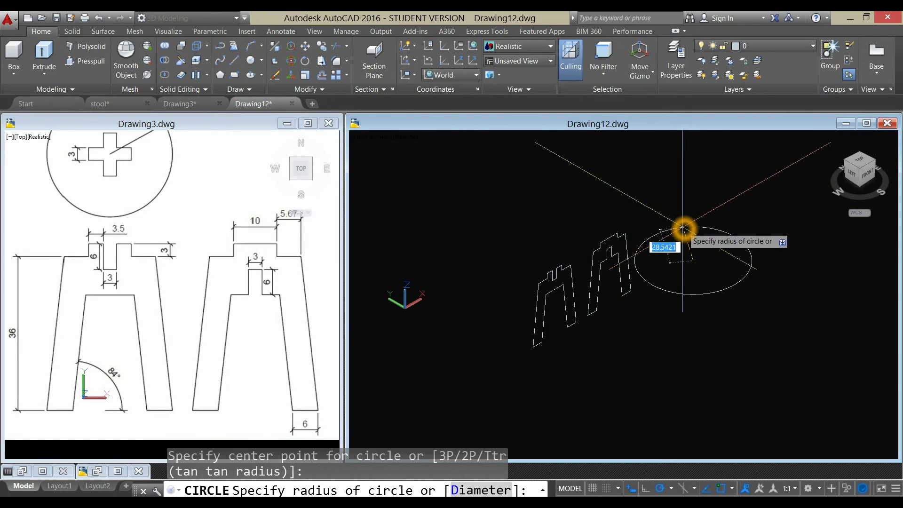
key("Escape")
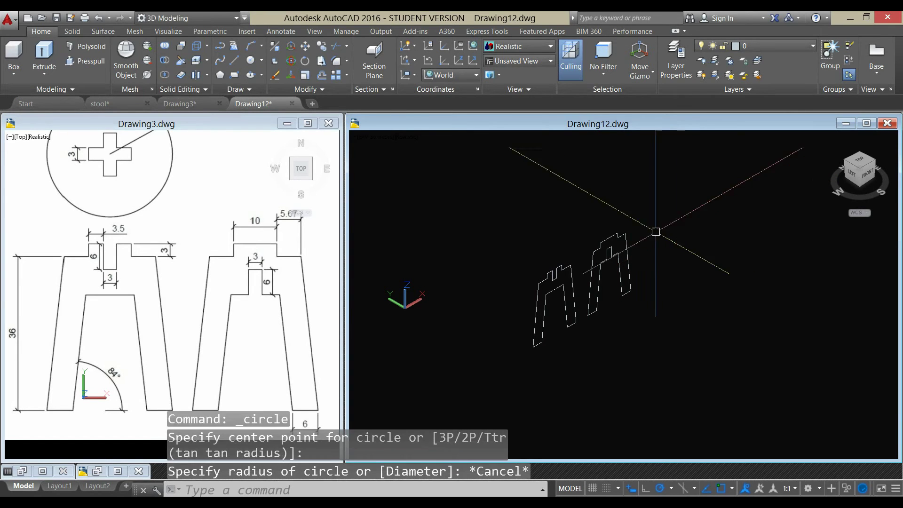
left_click(245, 207)
scroll(209, 207, "down", 2)
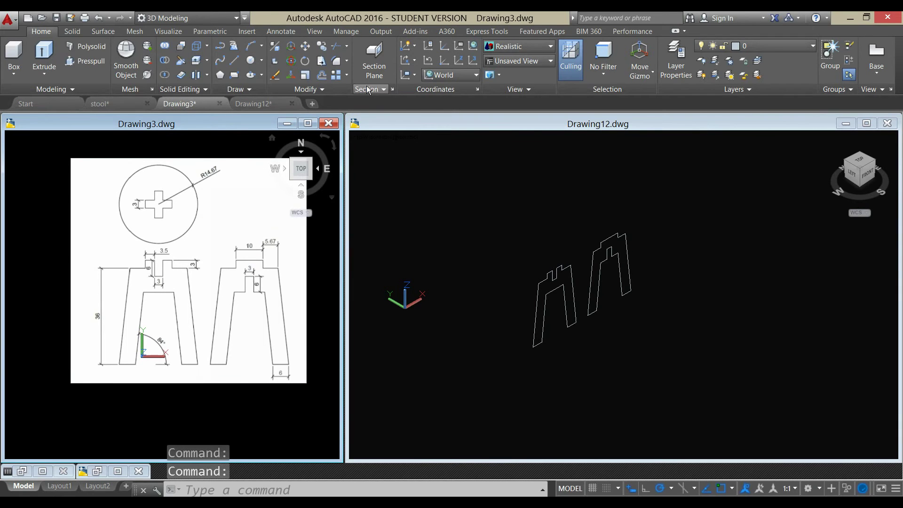
left_click(641, 211)
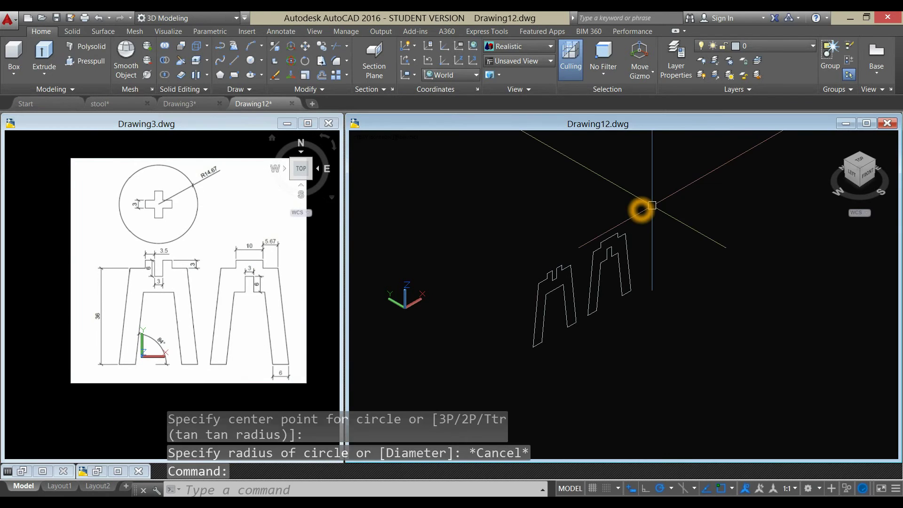
Step: Draw the seat circle with radius 14.67 beside the upright leg profiles
key("Return")
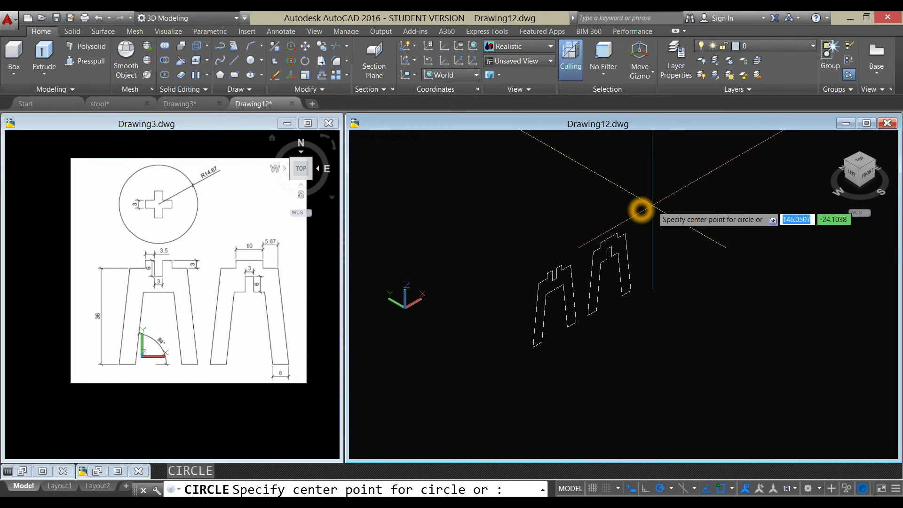
left_click(714, 242)
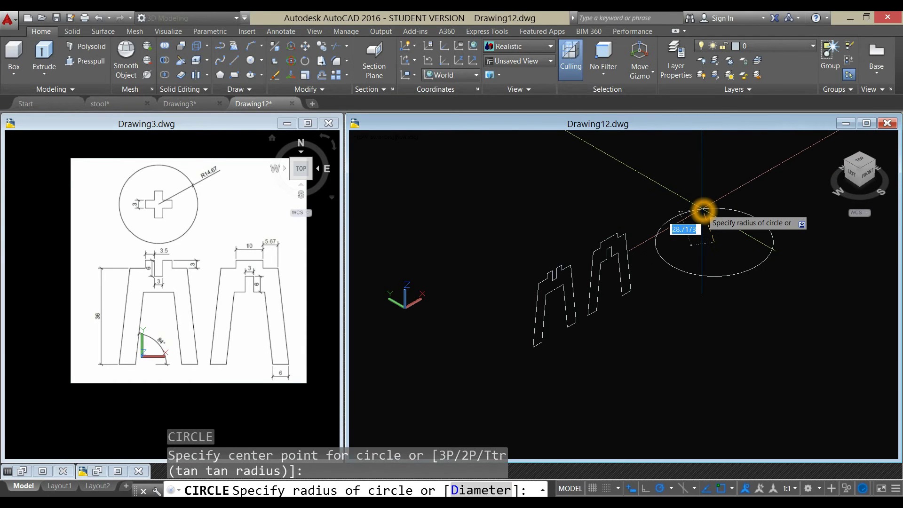
left_click(704, 212)
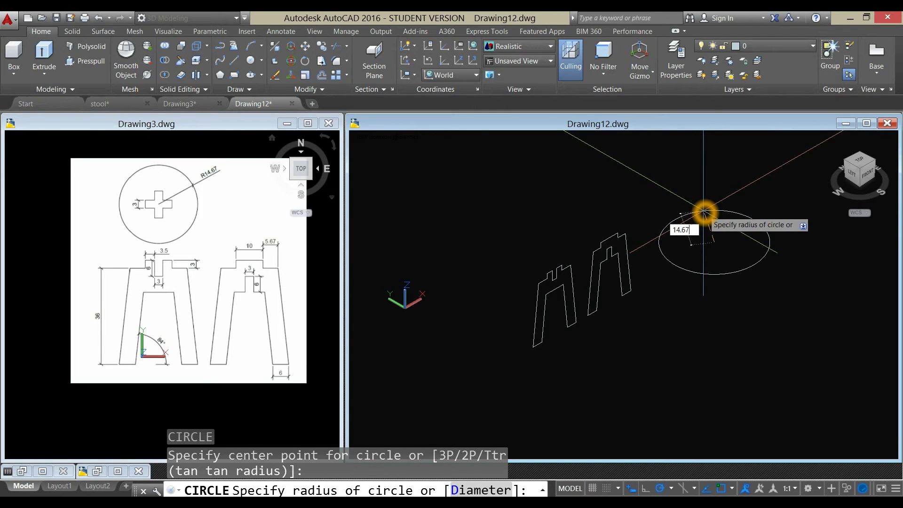
key("Return")
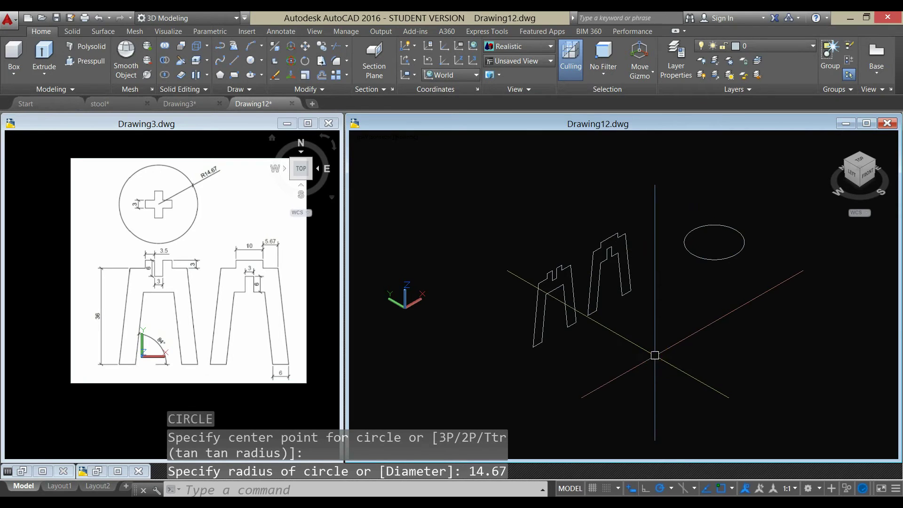
middle_click_drag(655, 356, 650, 349)
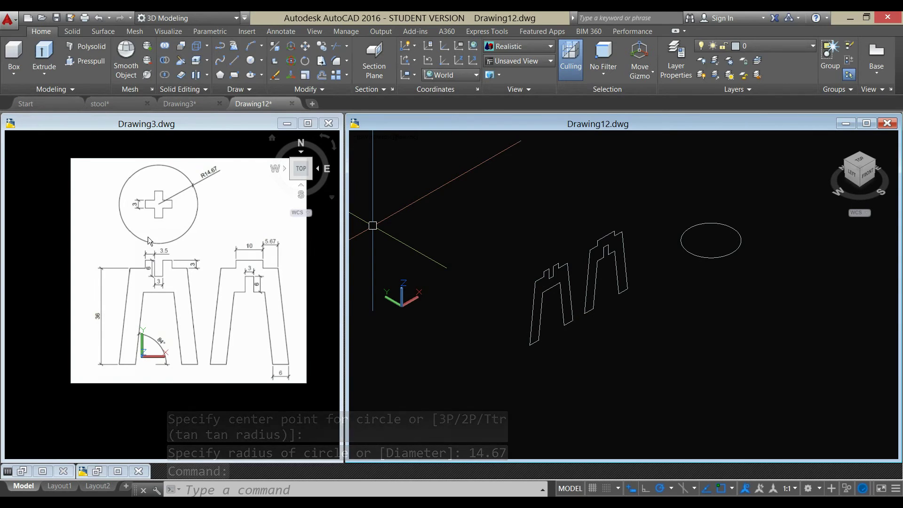
Step: Extrude both leg outlines into solids 3 units thick
left_click(42, 53)
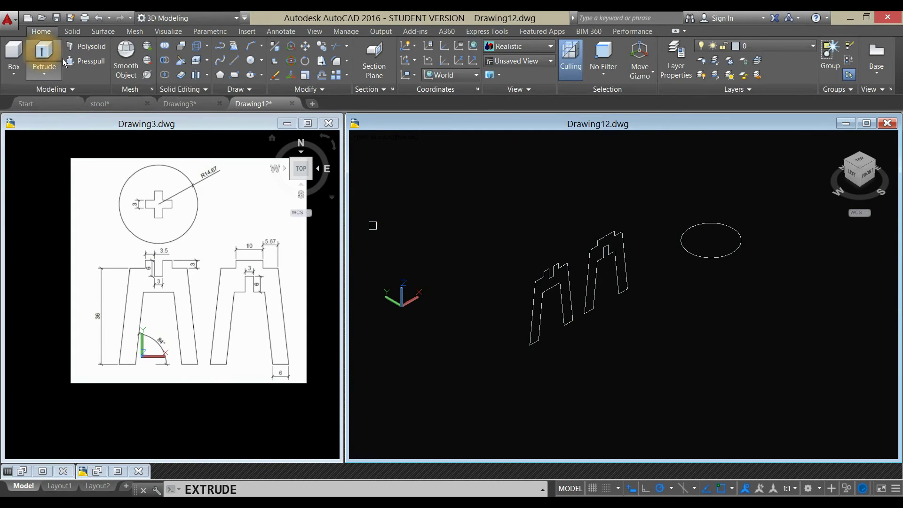
left_click(534, 319)
right_click(494, 303)
left_click(510, 310)
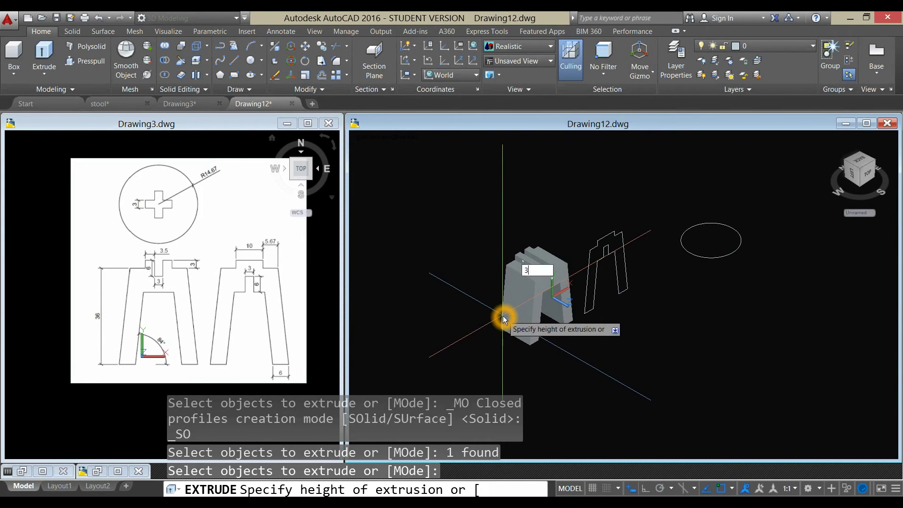
key("Return")
middle_click_drag(504, 312, 574, 300, "shift")
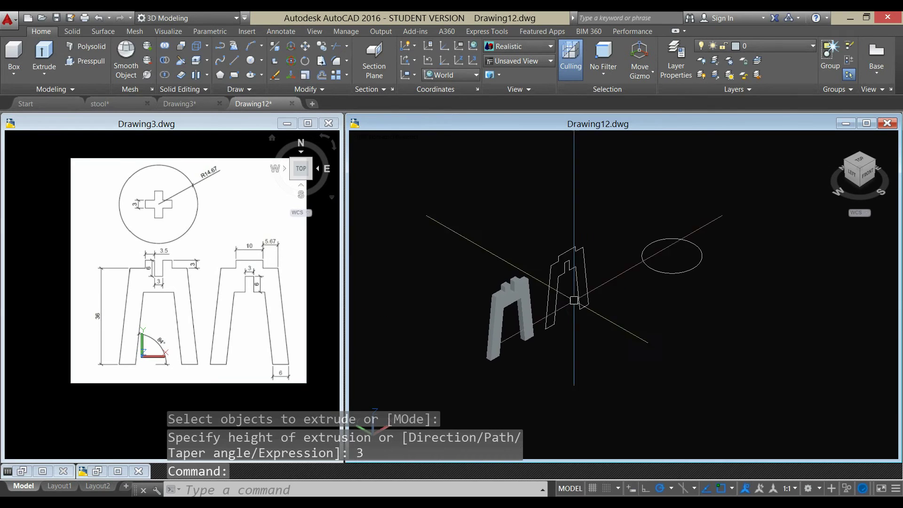
right_click(584, 207)
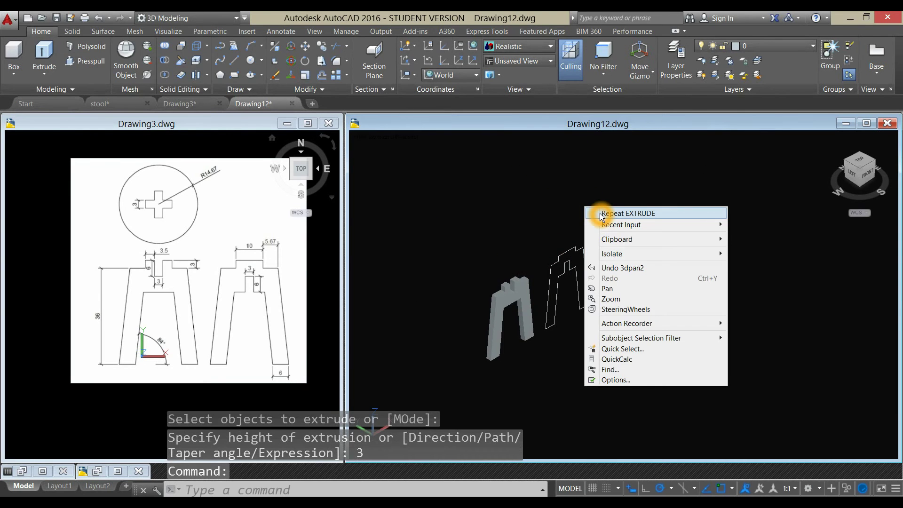
left_click(601, 214)
left_click(586, 255)
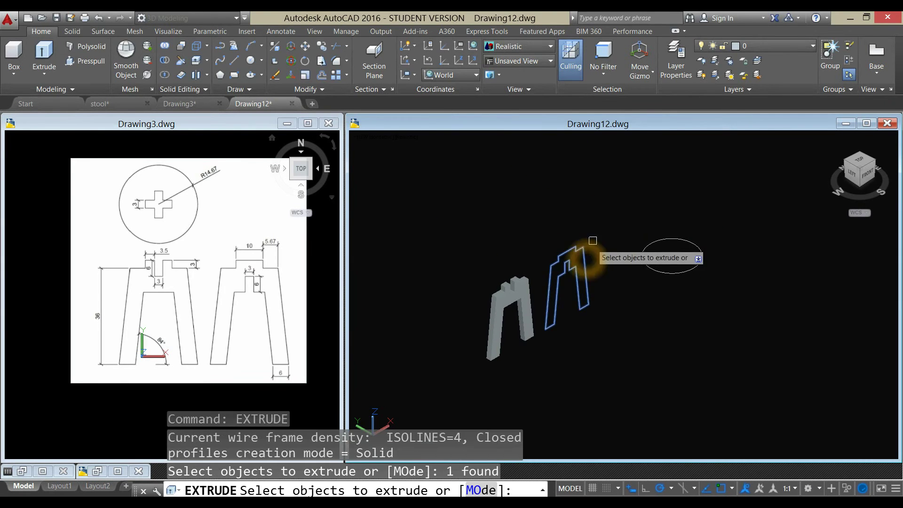
right_click(597, 226)
left_click(621, 232)
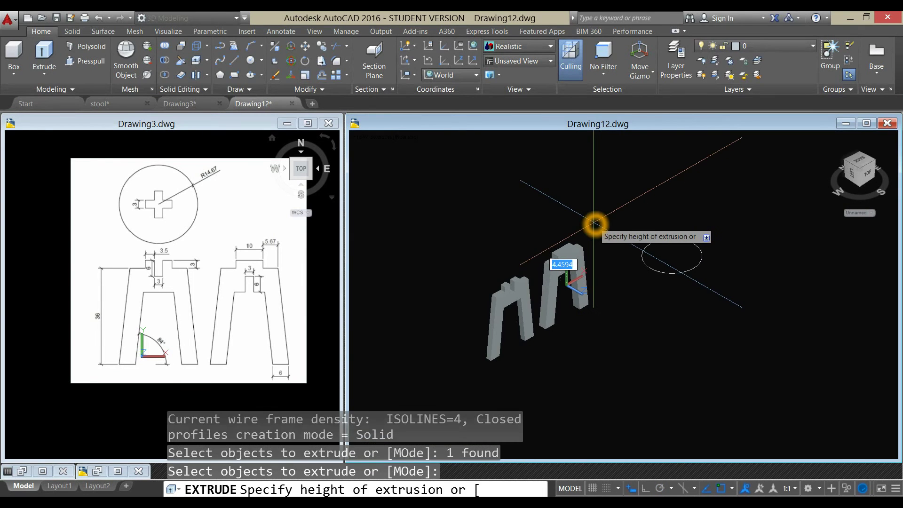
key("Return")
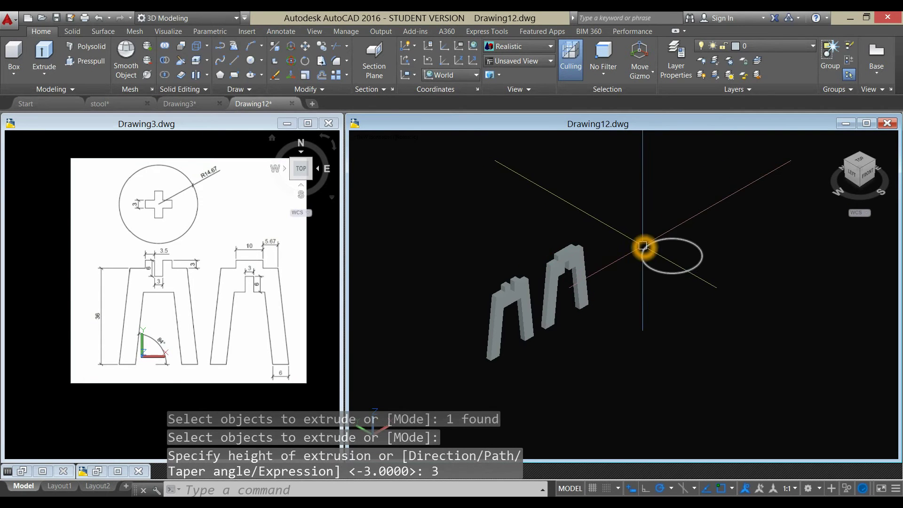
Step: Extrude the seat circle into a disc 3 units thick
right_click(624, 233)
left_click(628, 228)
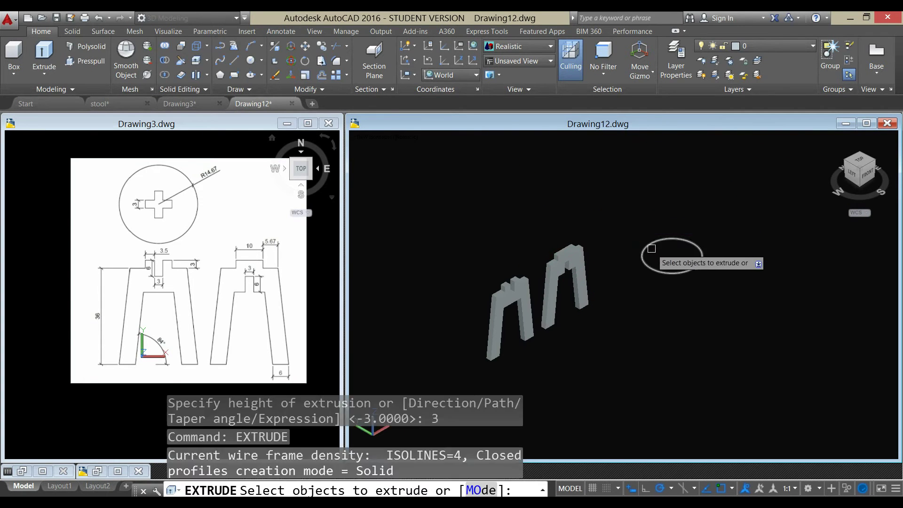
left_click(652, 245)
right_click(641, 222)
left_click(648, 226)
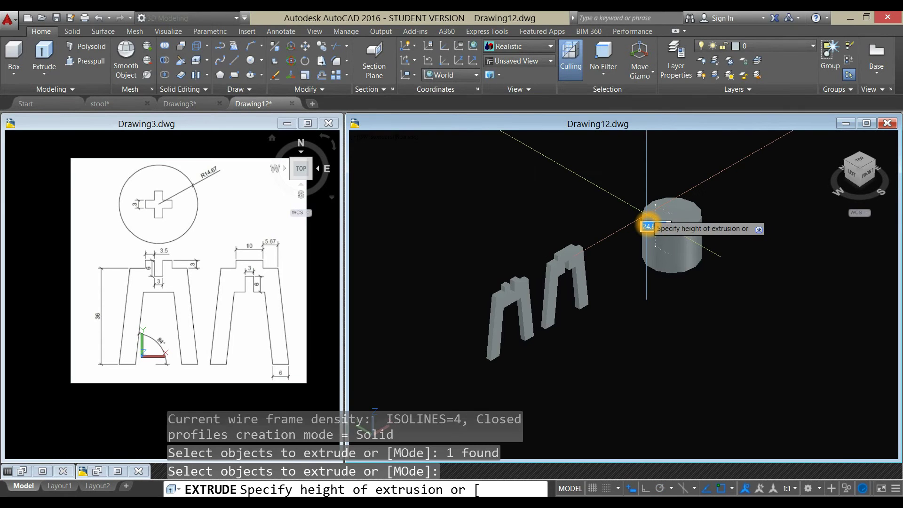
type("3")
key("Return")
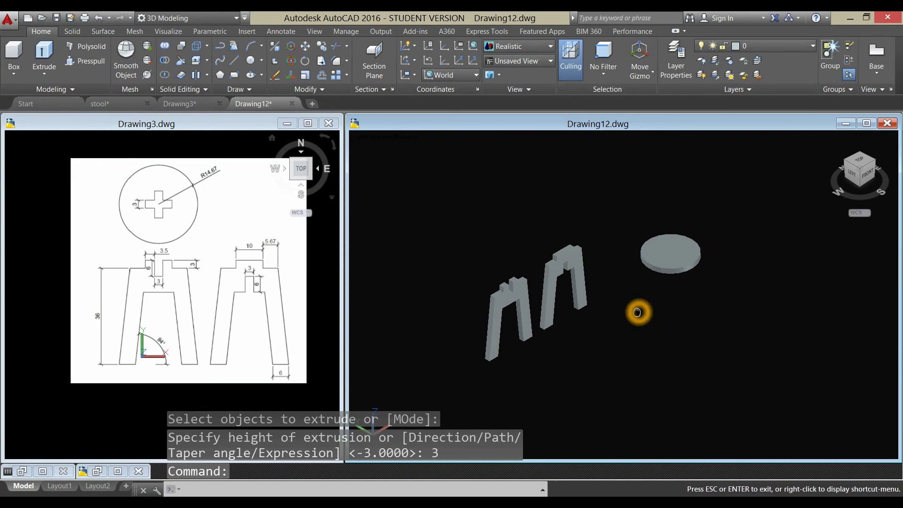
middle_click_drag(637, 312, 634, 298)
left_click(621, 320)
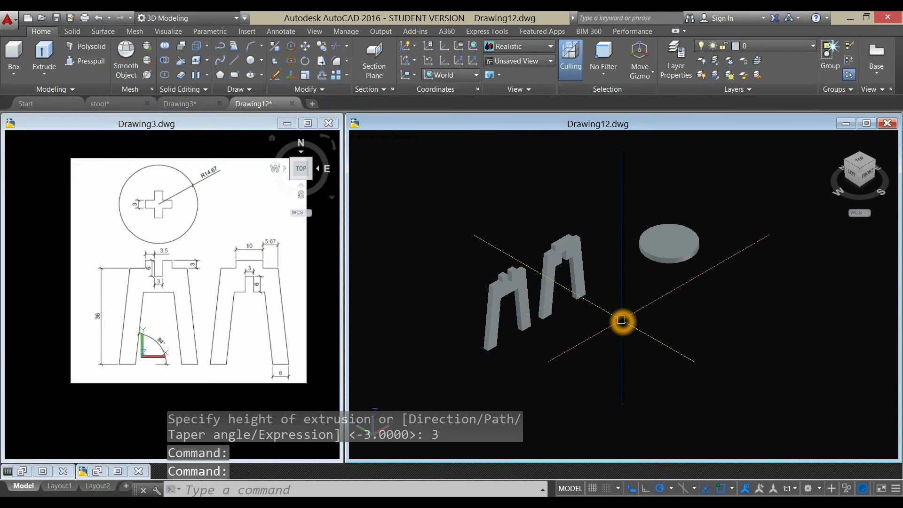
left_click(405, 140)
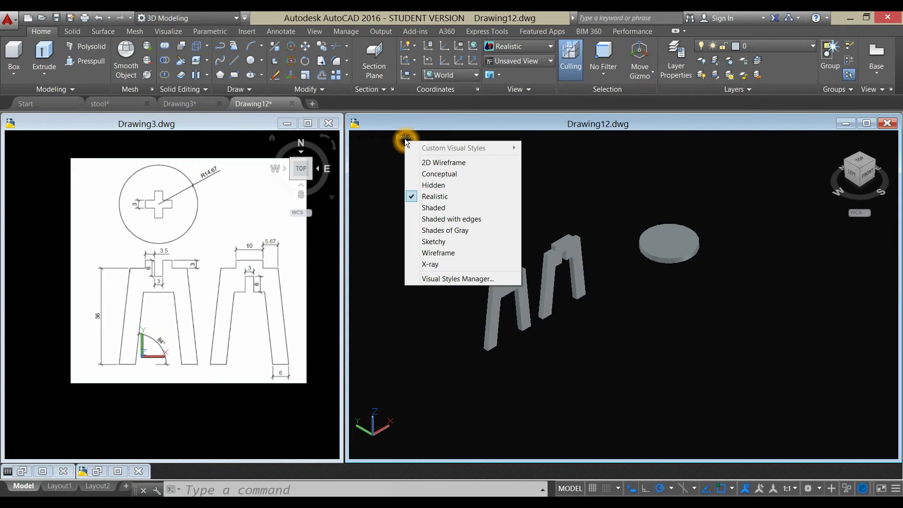
Step: Switch the display to X-ray and select the second leg for a 3R rotation
left_click(447, 243)
left_click(440, 266)
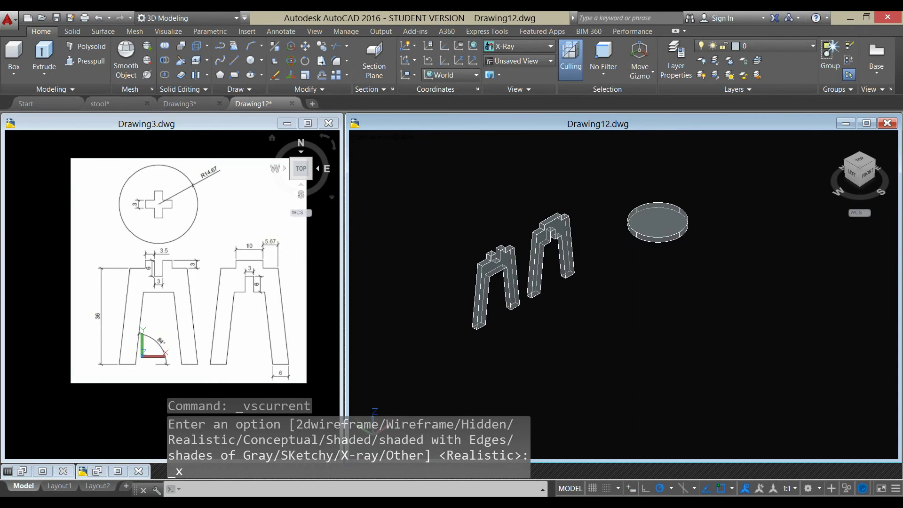
left_click(566, 273)
left_click(605, 288)
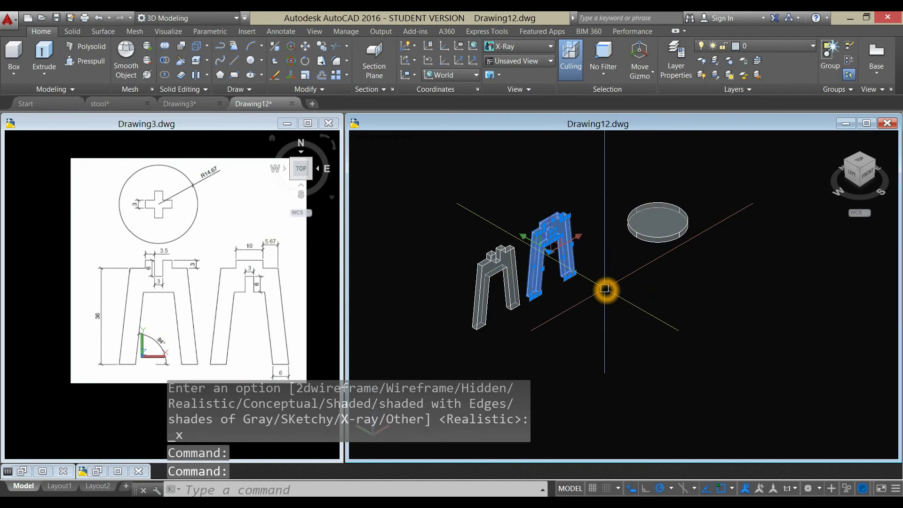
middle_click_drag(604, 289, 582, 263, "shift")
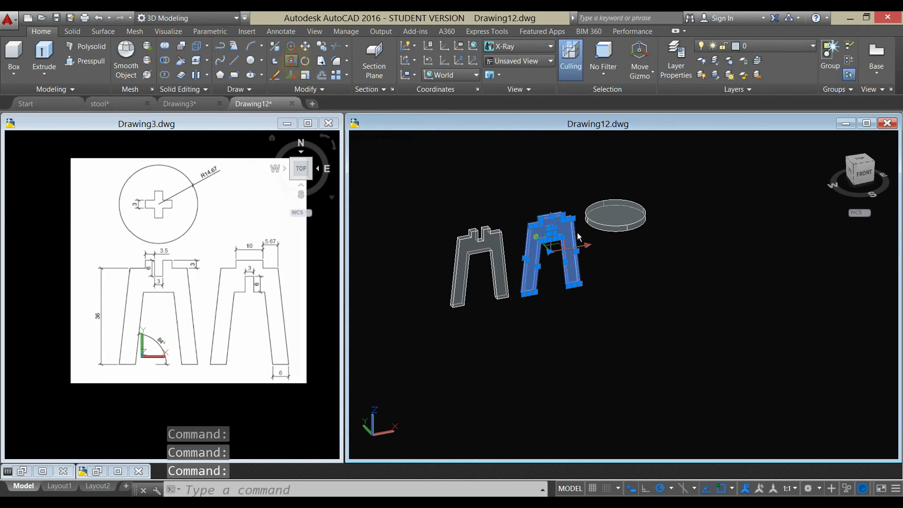
type("3r")
key("Return")
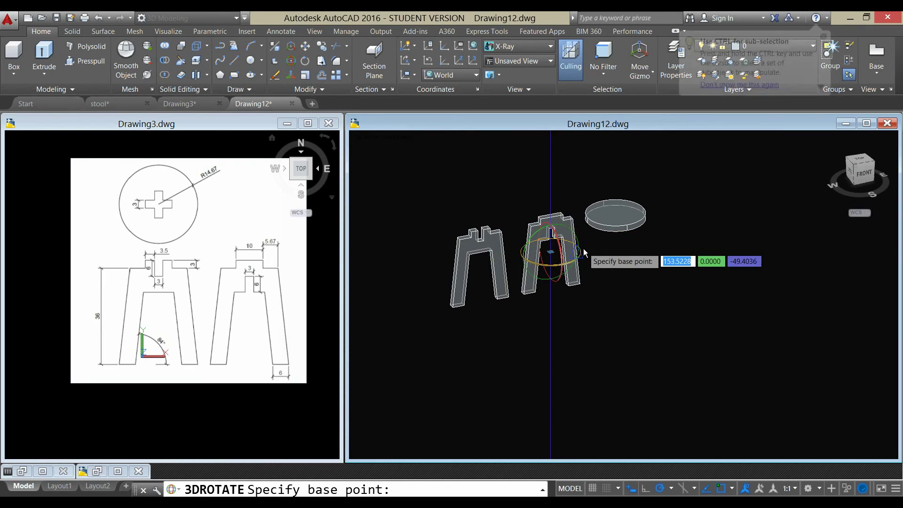
Step: Rotate the second leg 90° about its vertical axis, then reselect it
left_click(554, 266)
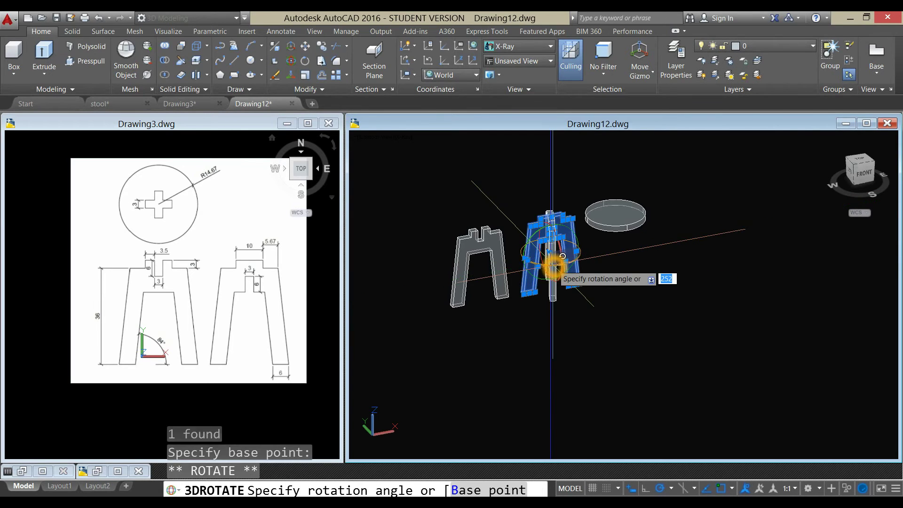
key("Return")
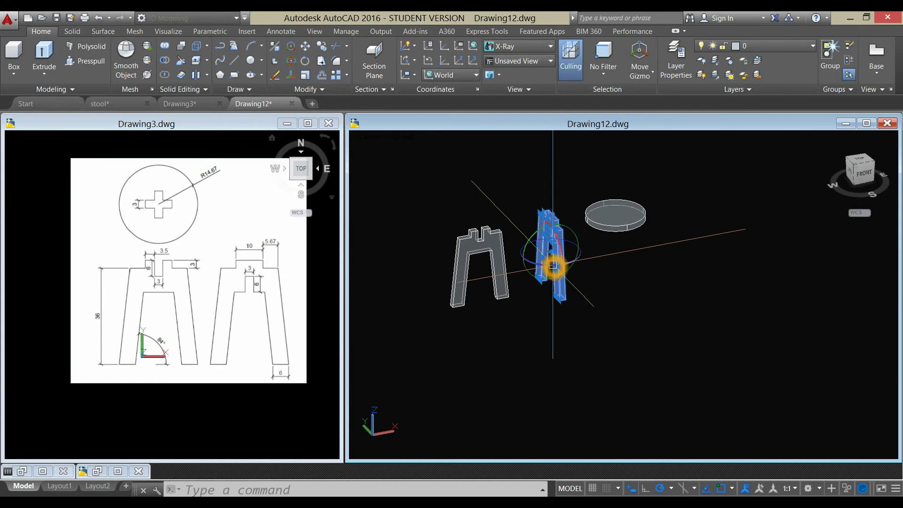
key("Escape")
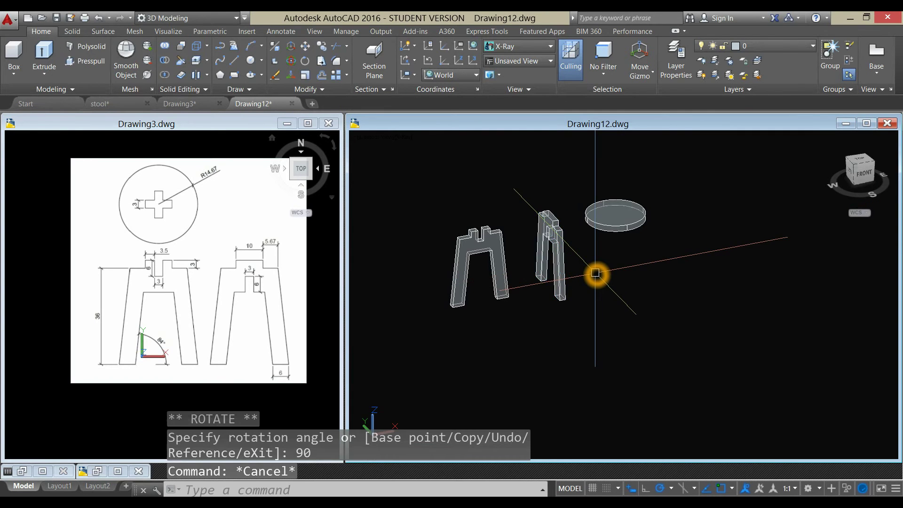
left_click(562, 256)
right_click(517, 174)
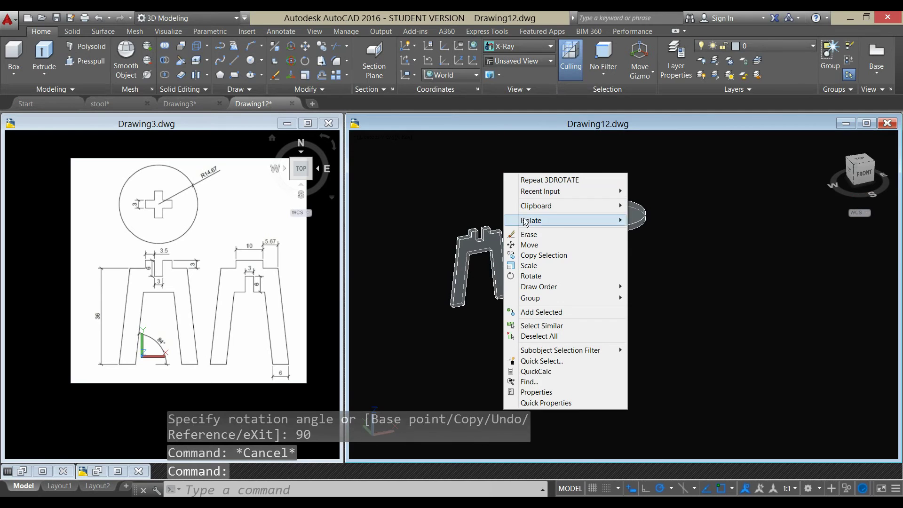
Step: Begin moving the turned leg from a base point, then abandon that attempt
left_click(545, 244)
scroll(548, 244, "up", 5)
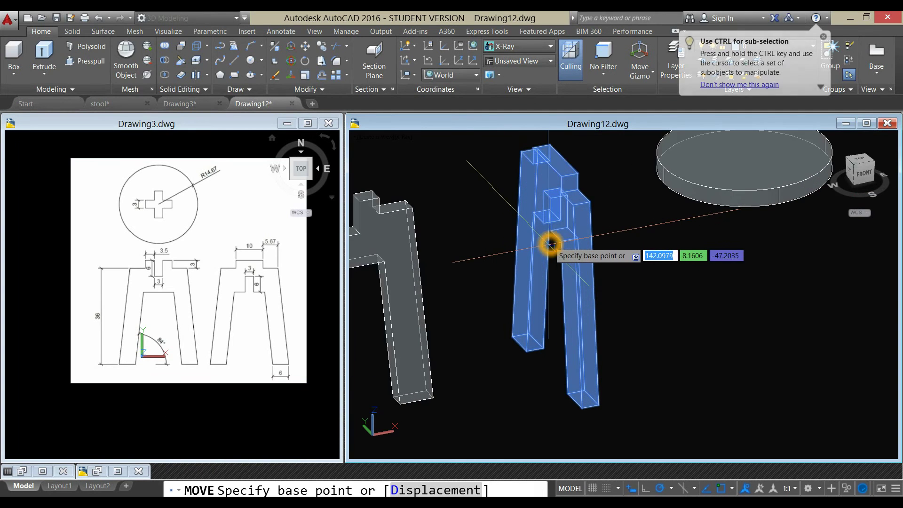
middle_click_drag(548, 243, 596, 279)
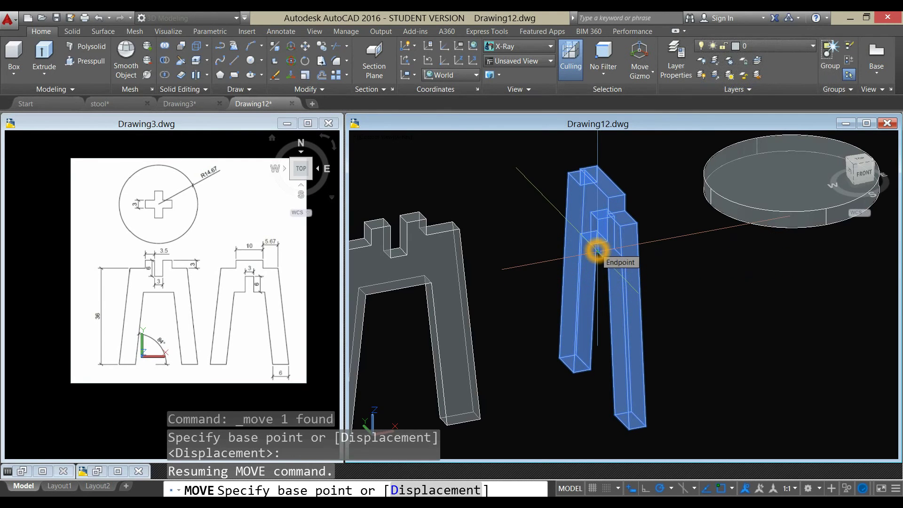
left_click(596, 251)
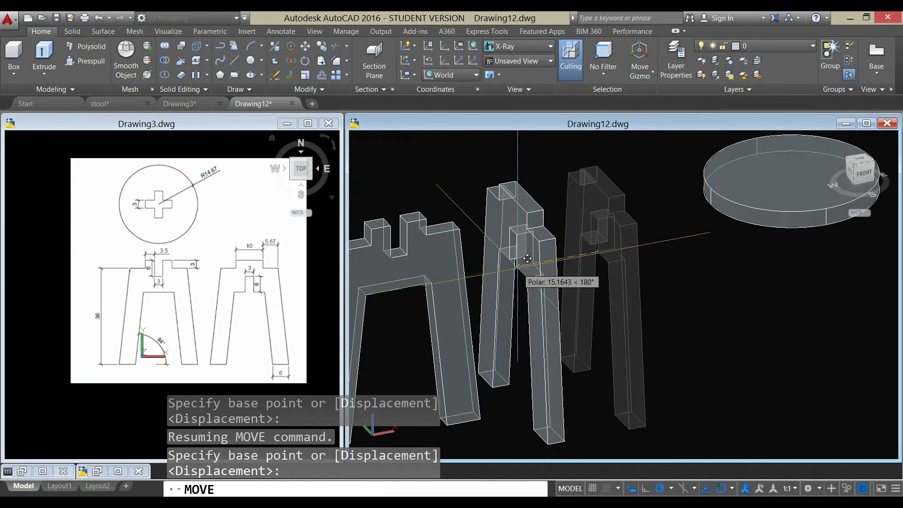
key("Escape")
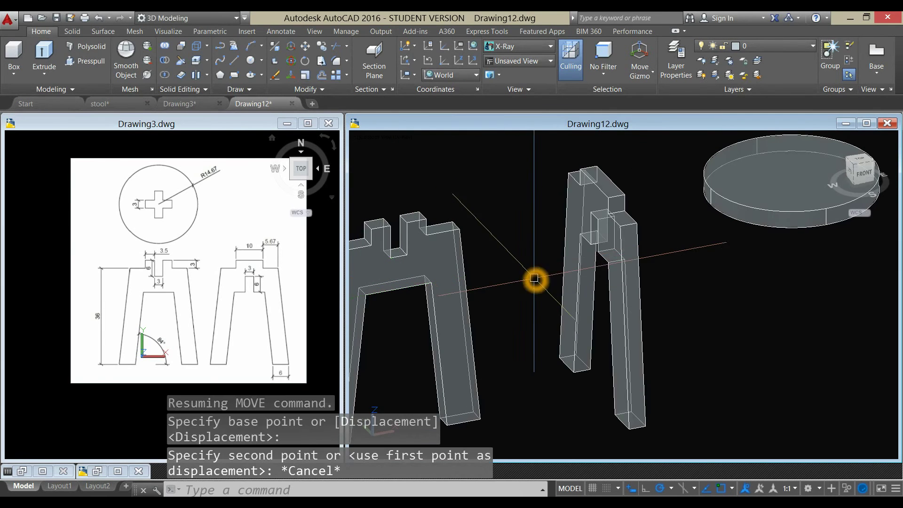
Step: Move the turned leg by its slot point onto the first leg so they interlock
left_click(632, 270)
right_click(660, 239)
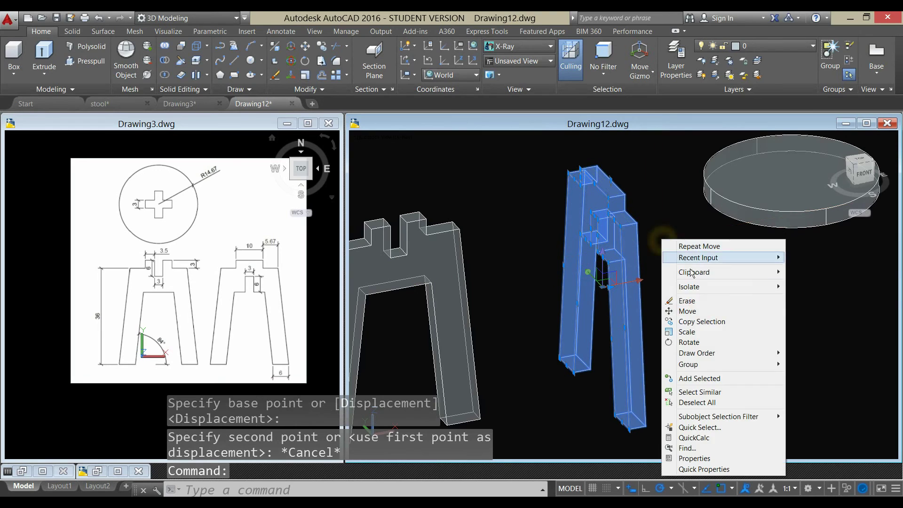
left_click(685, 308)
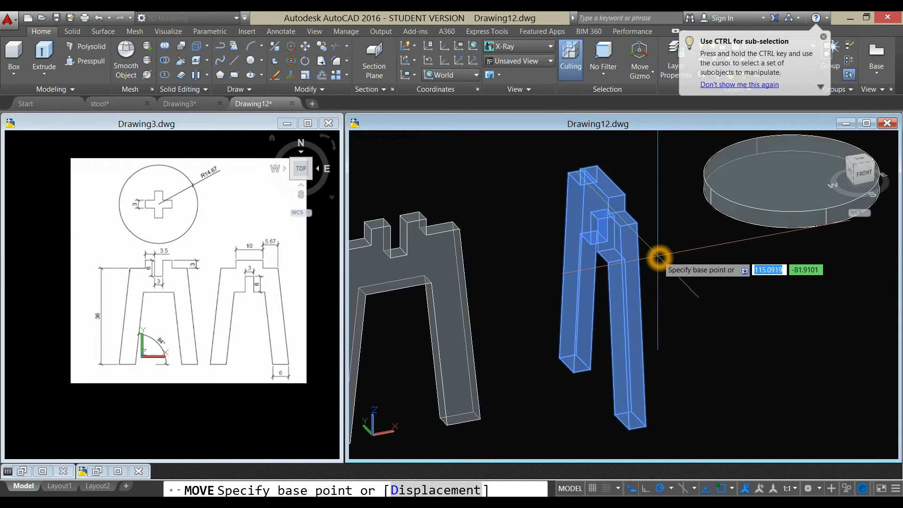
left_click(597, 223)
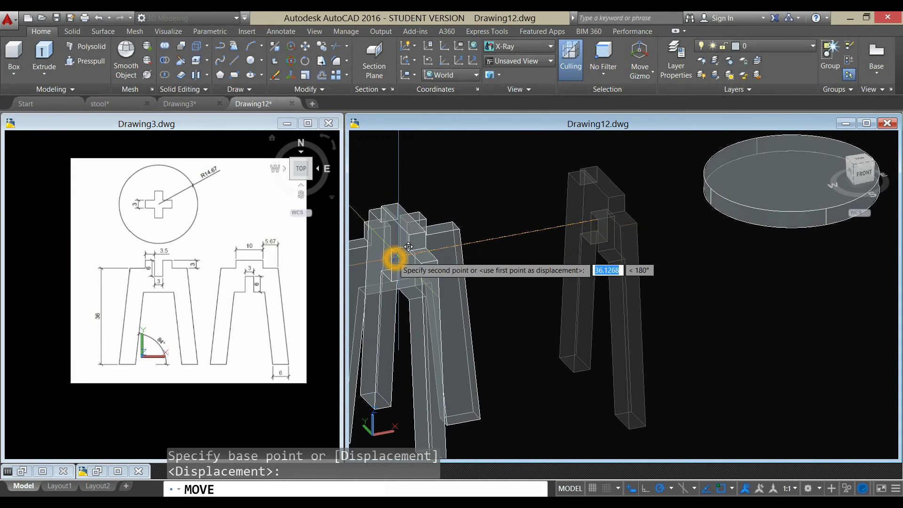
left_click(389, 256)
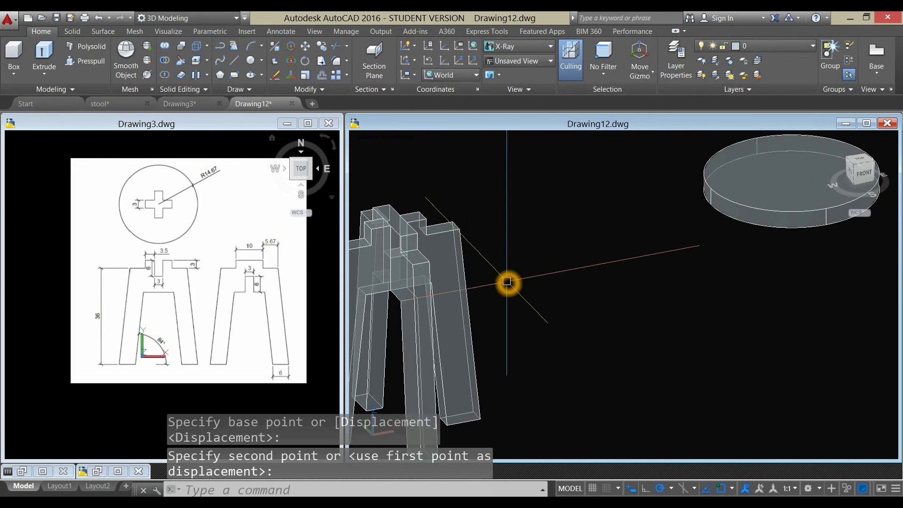
scroll(507, 281, "down", 2)
middle_click_drag(520, 262, 541, 256, "shift")
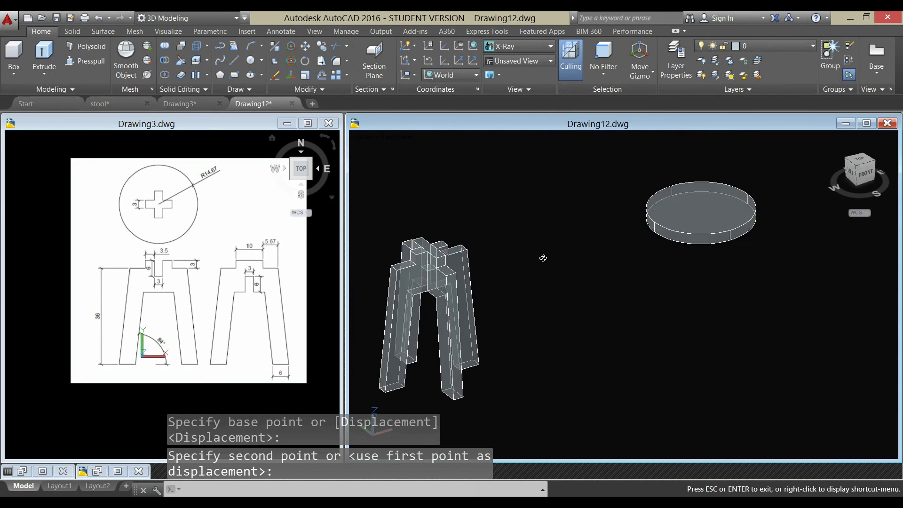
left_click(401, 136)
left_click(433, 196)
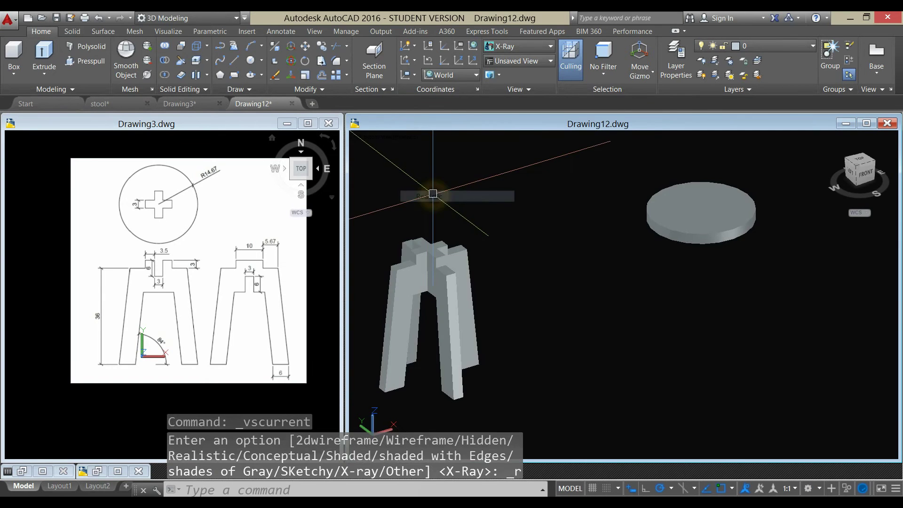
mouse_move(477, 228)
middle_mouse_down("shift")
mouse_move(503, 167)
mouse_move(495, 264)
mouse_move(578, 258)
mouse_move(580, 228)
middle_mouse_up("shift")
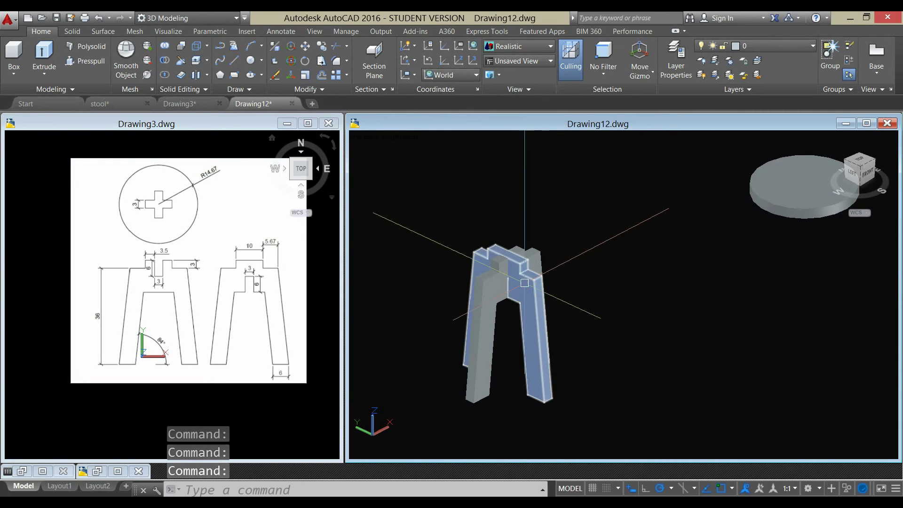
left_click(490, 323)
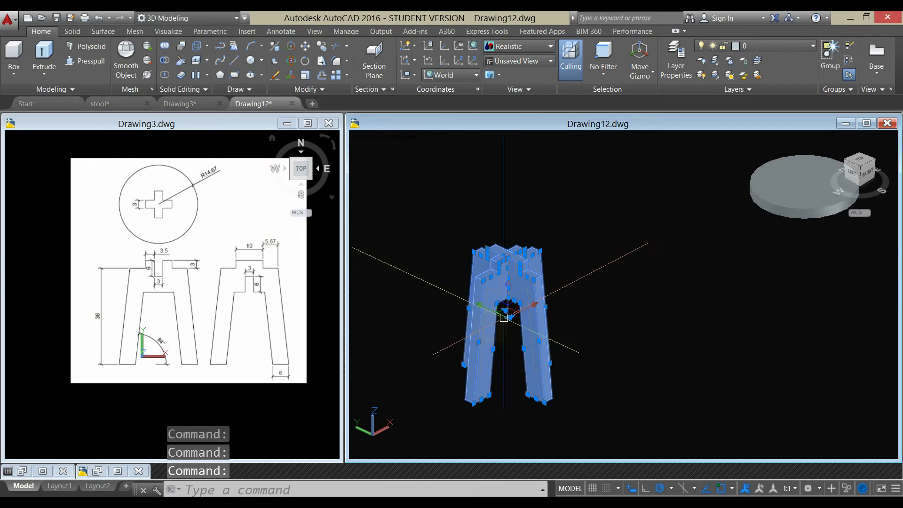
key("Escape")
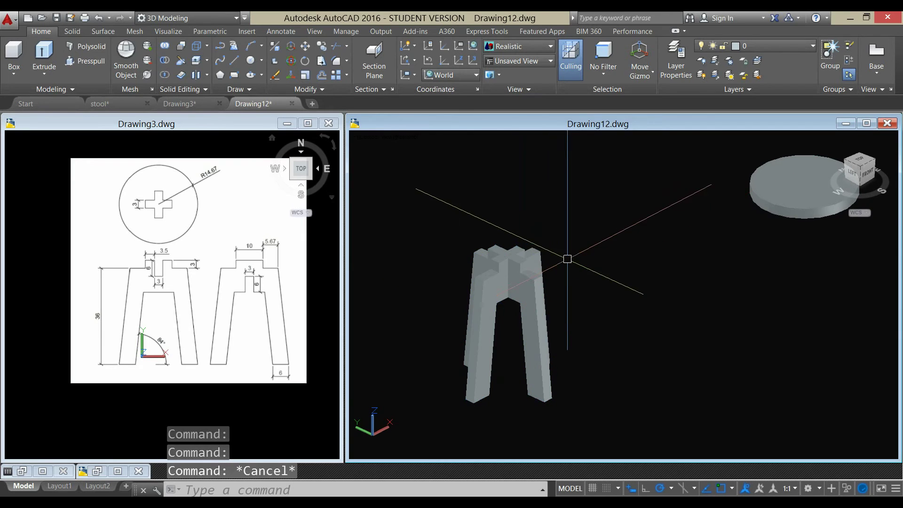
left_click(406, 137)
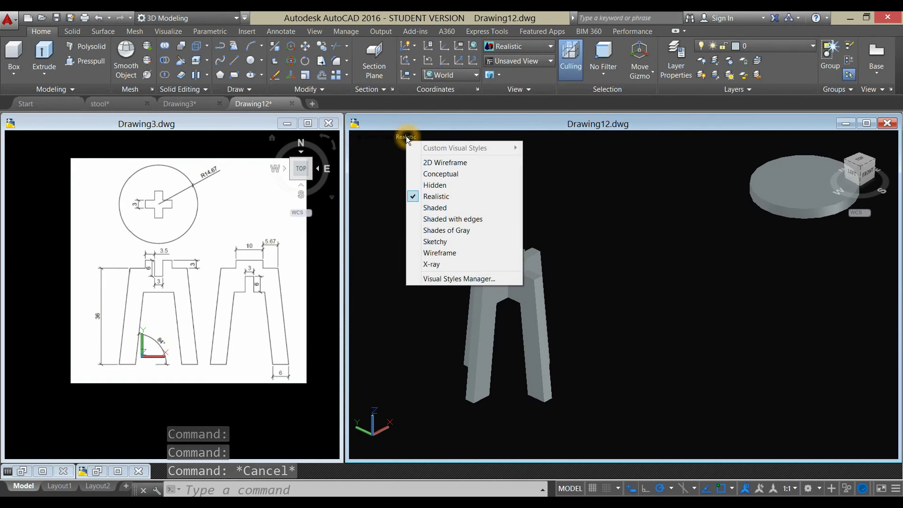
left_click(429, 264)
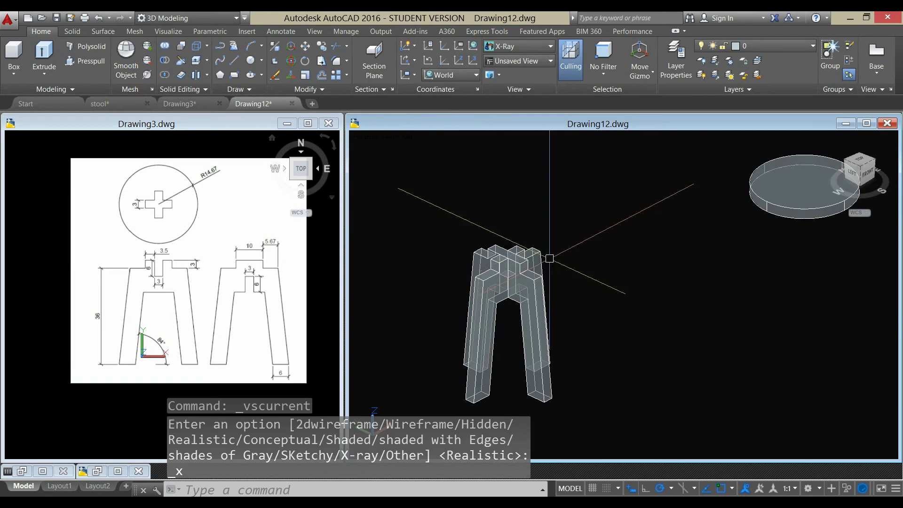
mouse_move(550, 234)
middle_mouse_down("shift")
mouse_move(546, 284)
mouse_move(558, 235)
middle_mouse_up("shift")
scroll(508, 252, "up", 5)
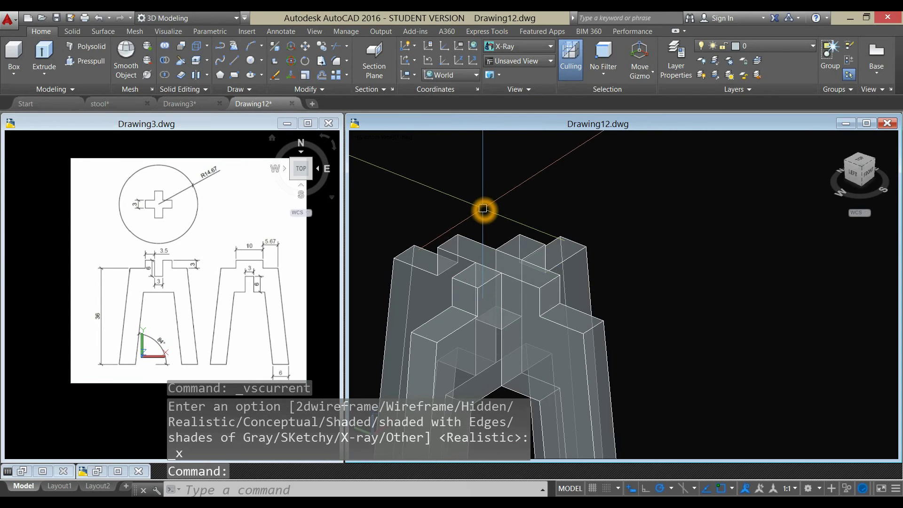
left_click(447, 244)
key("Escape")
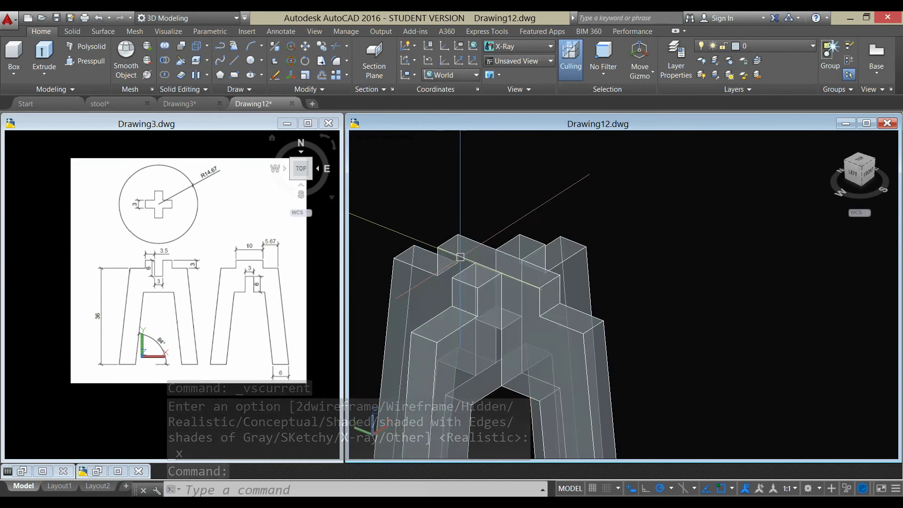
left_click(522, 275)
key("Escape")
scroll(358, 235, "down", 2)
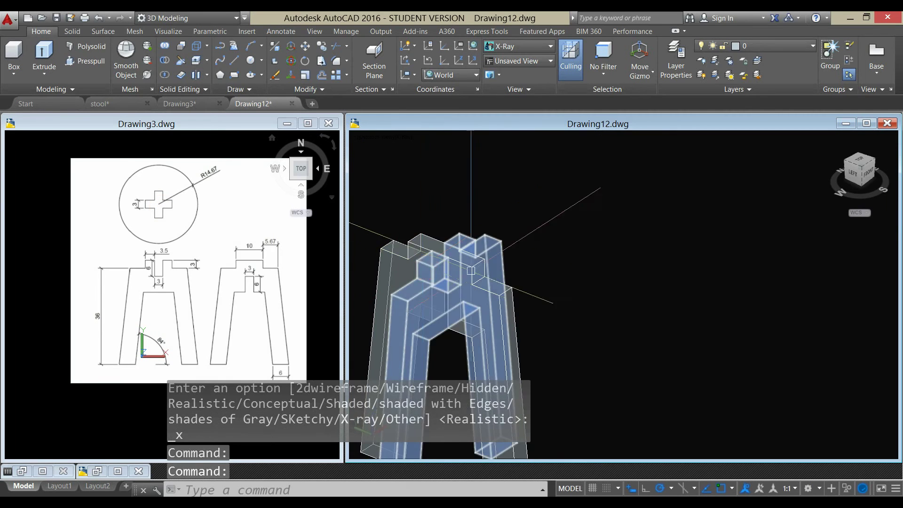
scroll(621, 282, "down", 2)
middle_click_drag(621, 282, 562, 294)
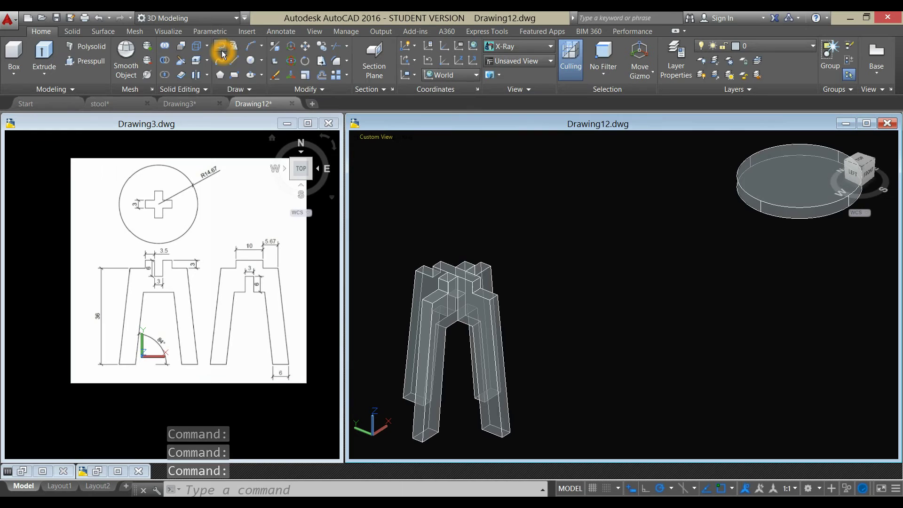
Step: Draw a closed polyline through the corners of the interlocked legs' cross-shaped top
left_click(221, 47)
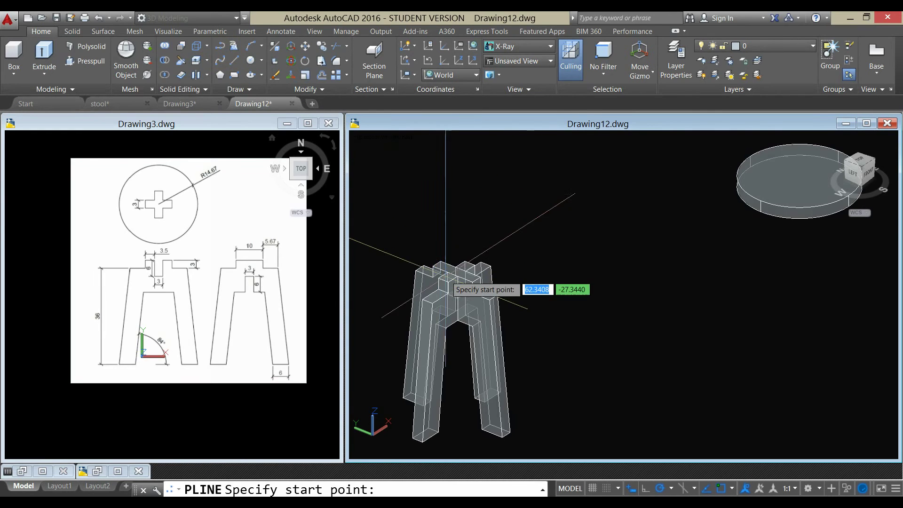
scroll(423, 271, "up", 4)
left_click(416, 257)
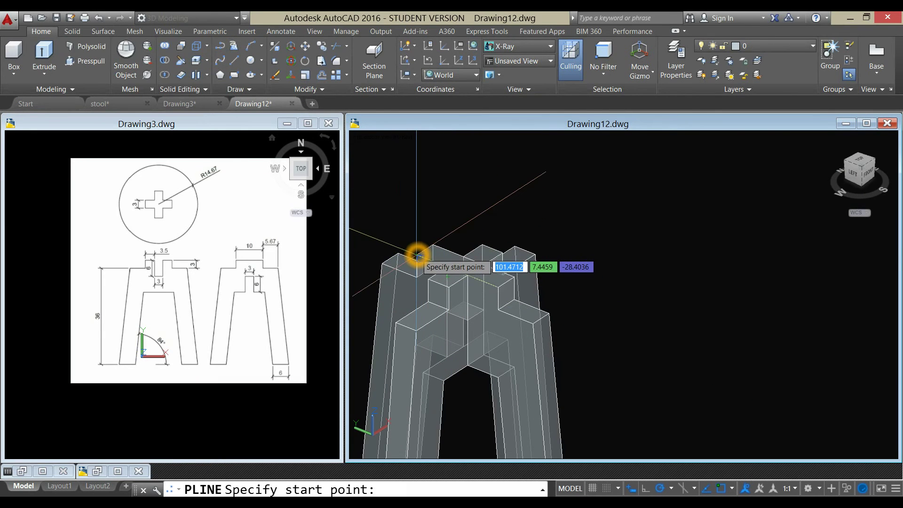
left_click(432, 244)
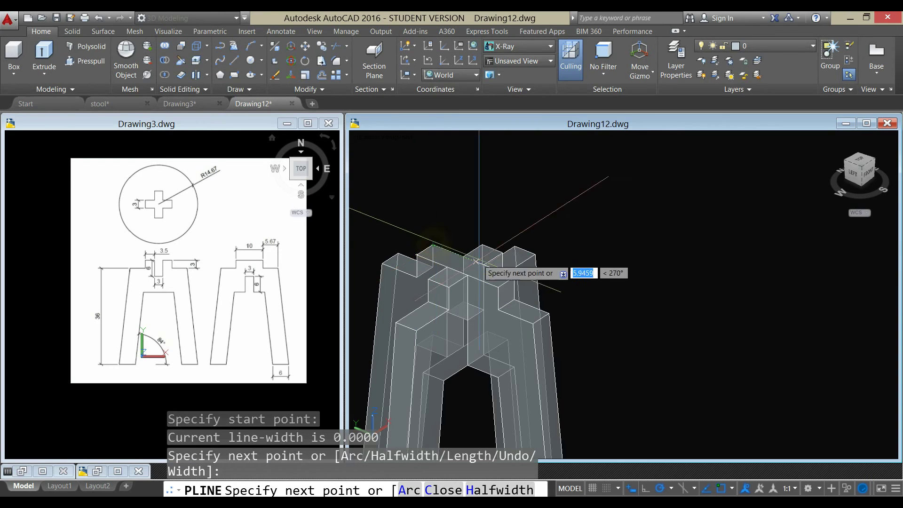
left_click(464, 255)
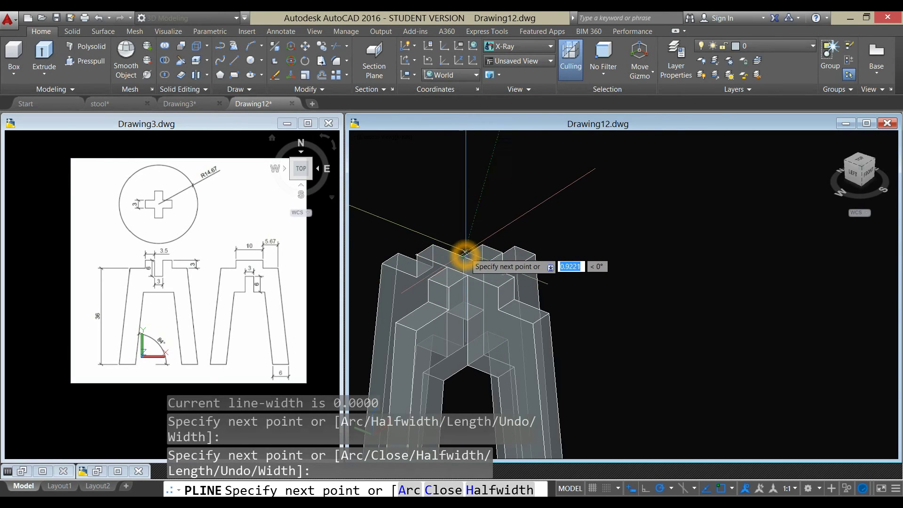
left_click(481, 243)
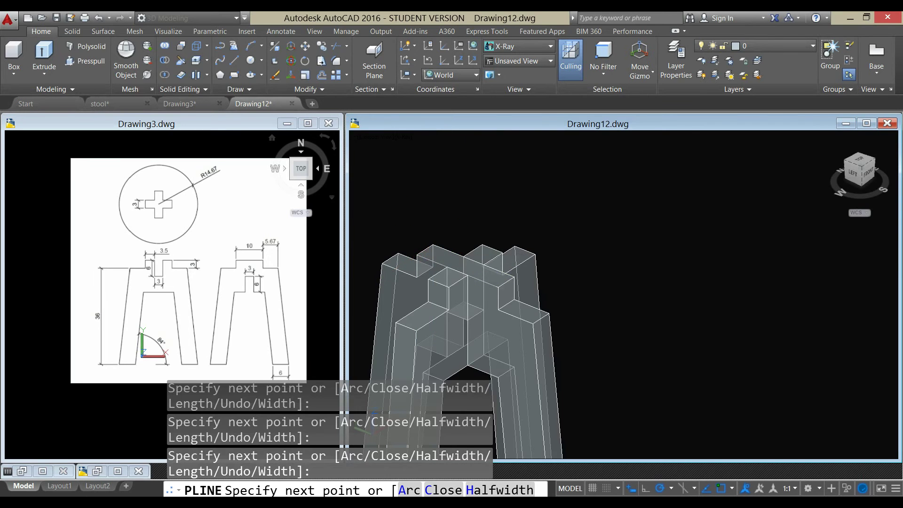
key("Return")
Step: Move the interlocked leg assembly off to the right, clear of the cross outline
scroll(487, 260, "down", 3)
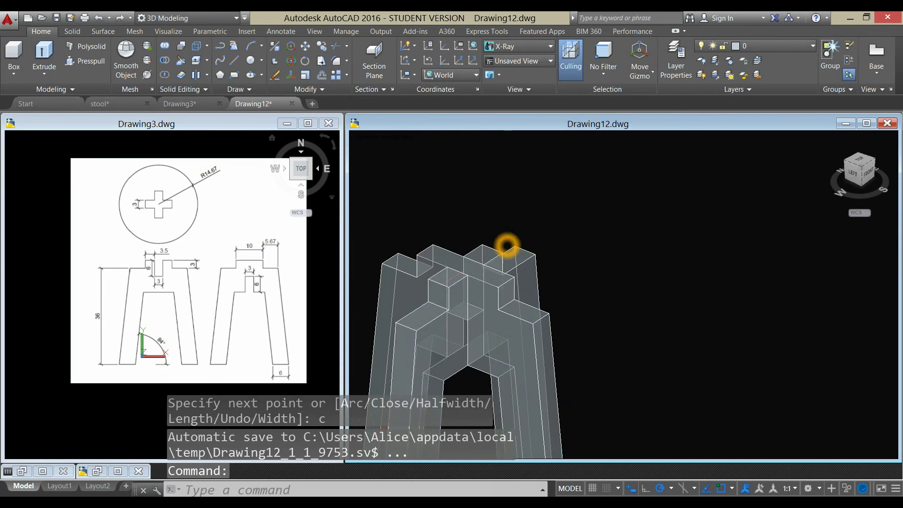
left_click(498, 268)
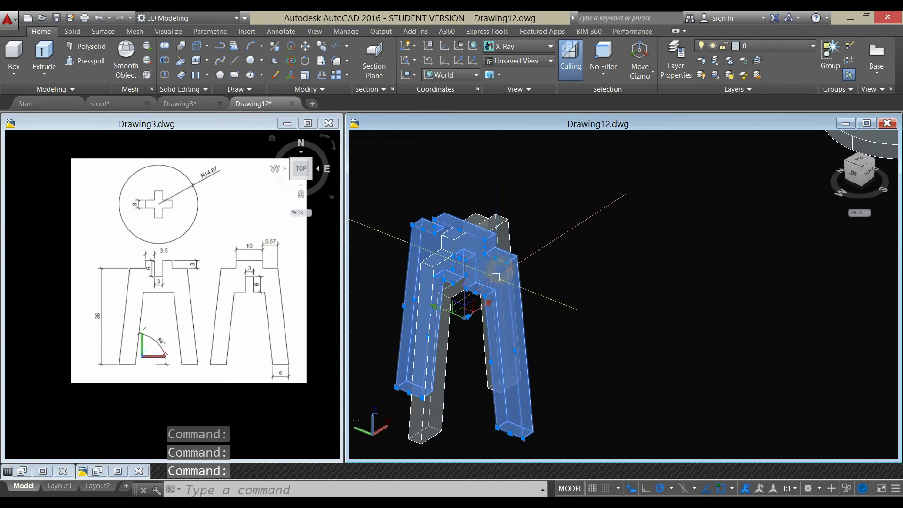
left_click(446, 331)
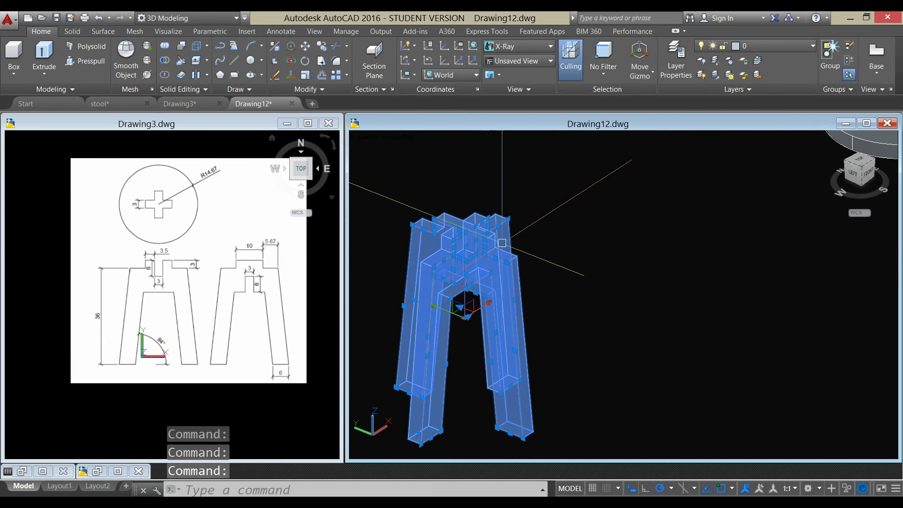
right_click(497, 189)
left_click(525, 261)
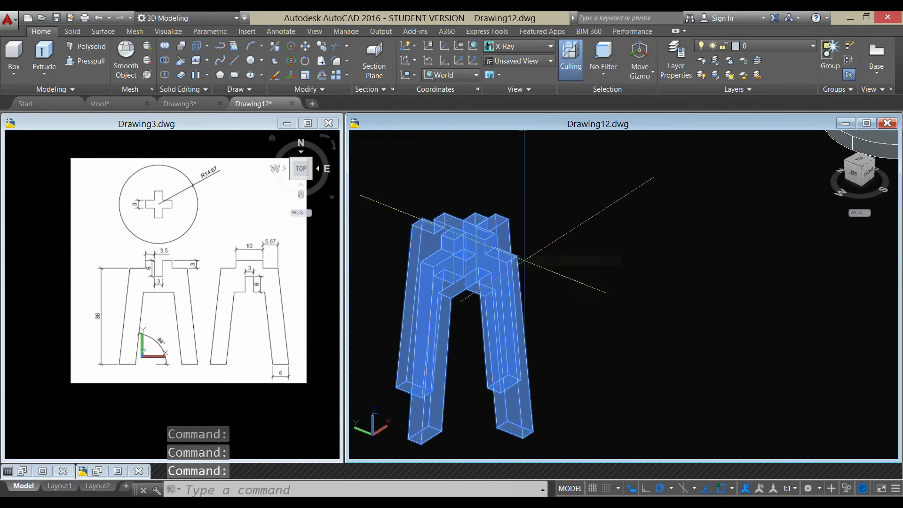
left_click(535, 265)
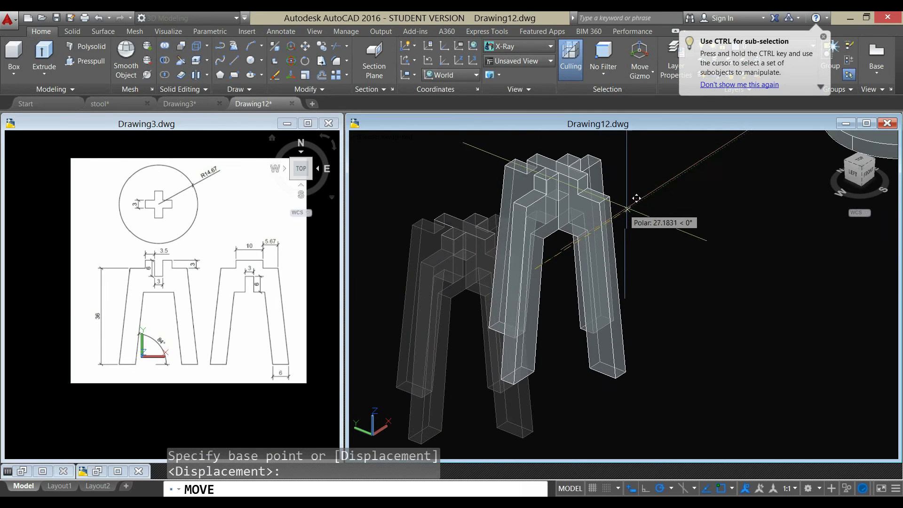
left_click(642, 202)
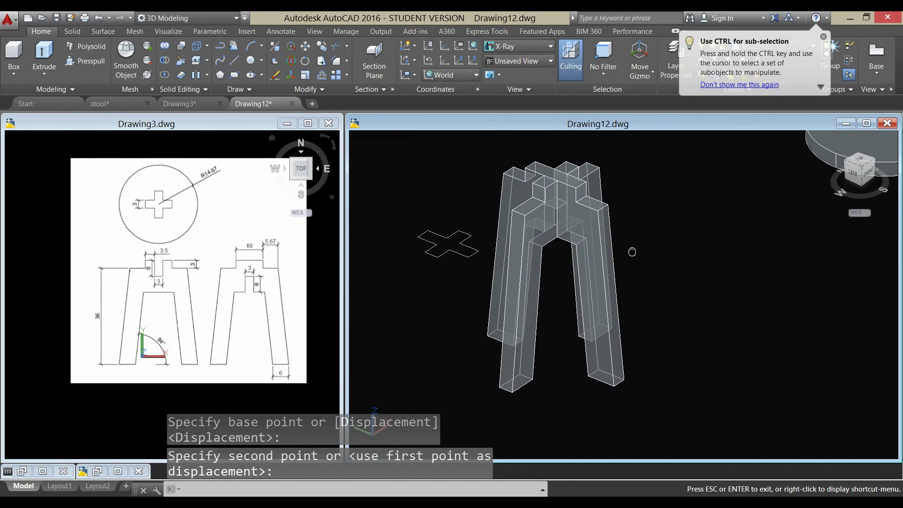
left_click(630, 252)
left_click(469, 256)
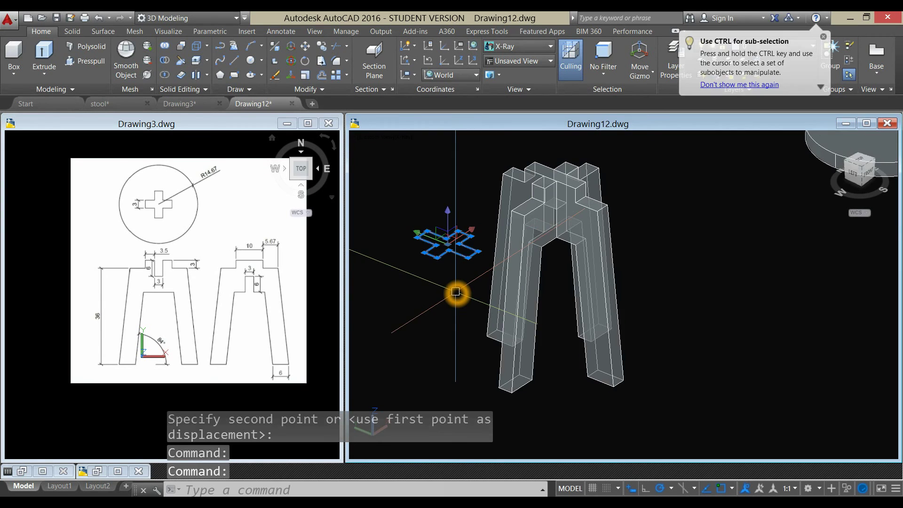
scroll(455, 291, "down", 2)
key("Escape")
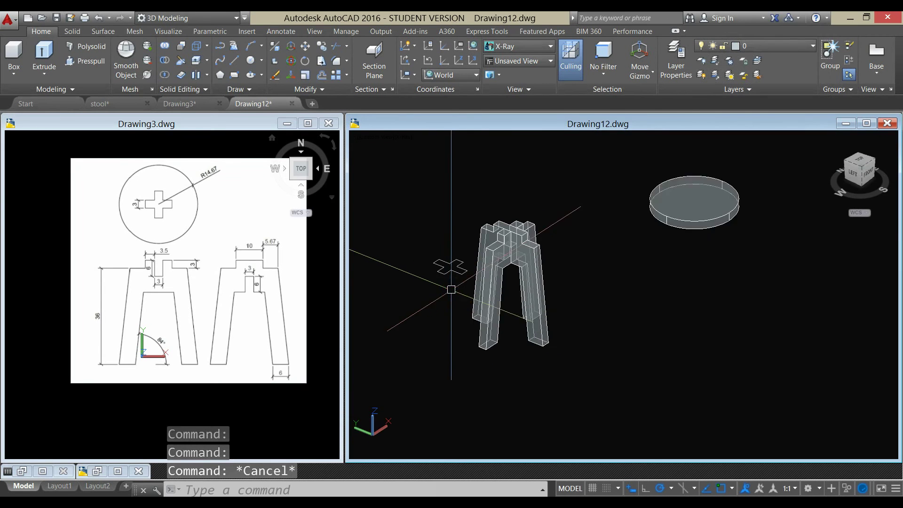
Step: Move the cross outline by its geometric centre onto the centre of the disc's top
scroll(451, 289, "up", 2)
left_click(446, 264)
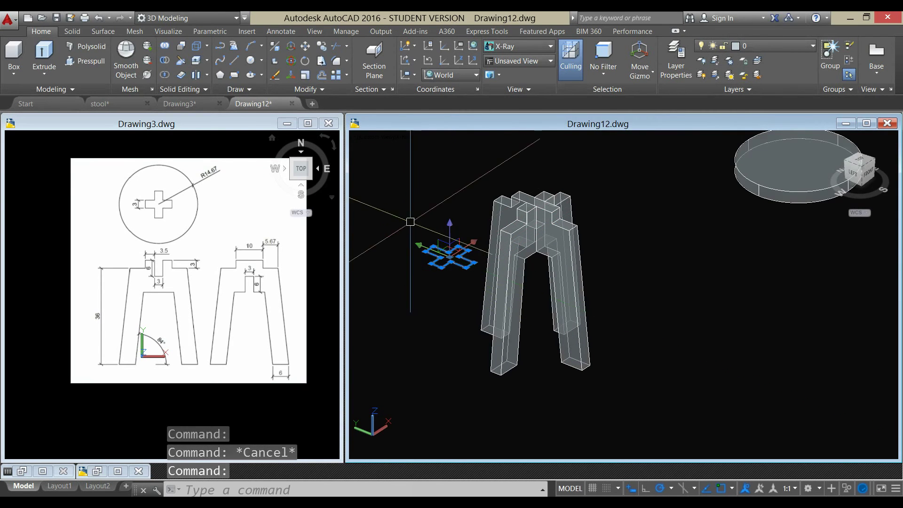
right_click(402, 196)
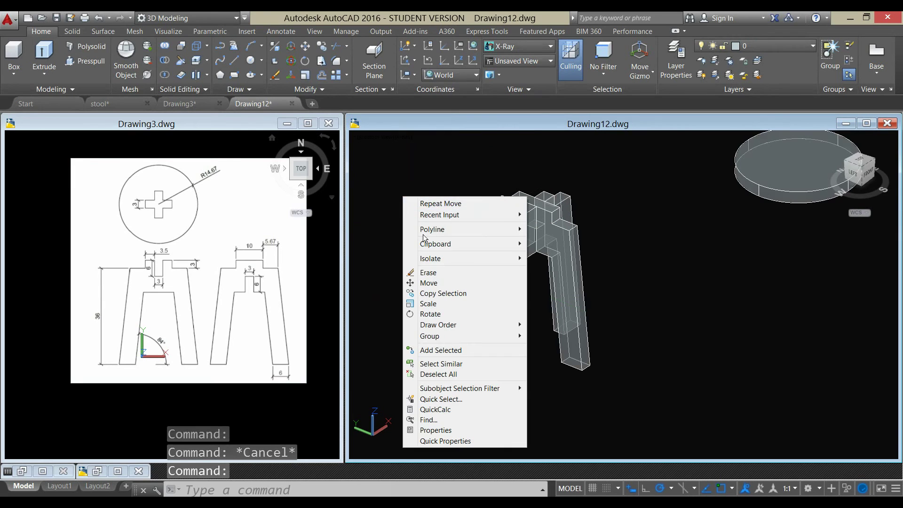
left_click(429, 282)
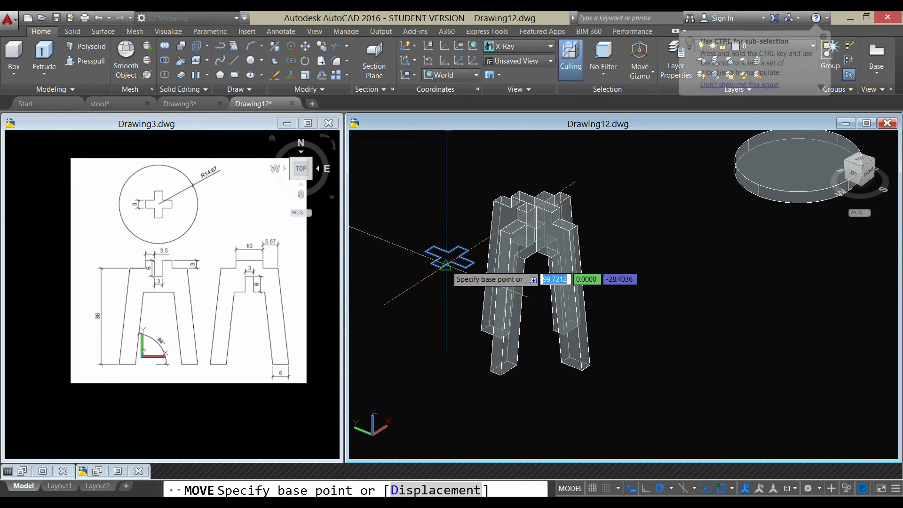
scroll(449, 277, "up", 3)
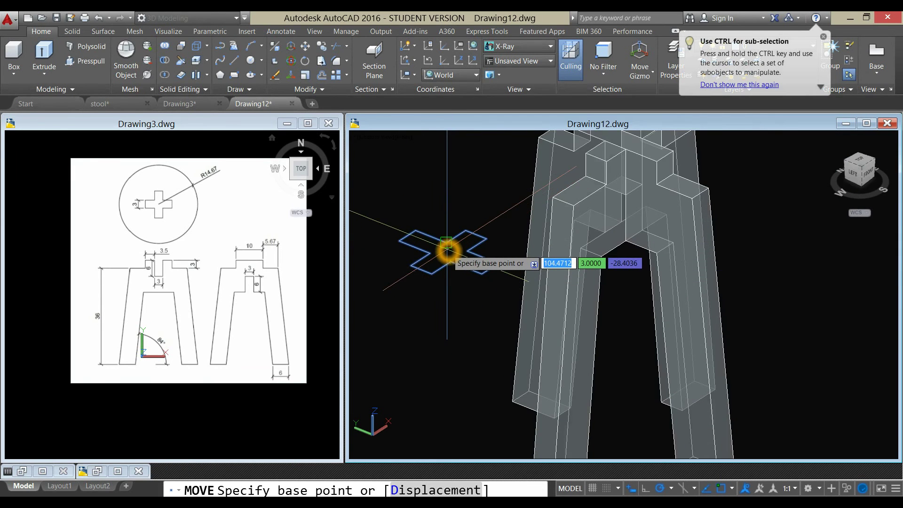
right_click(447, 245, "shift")
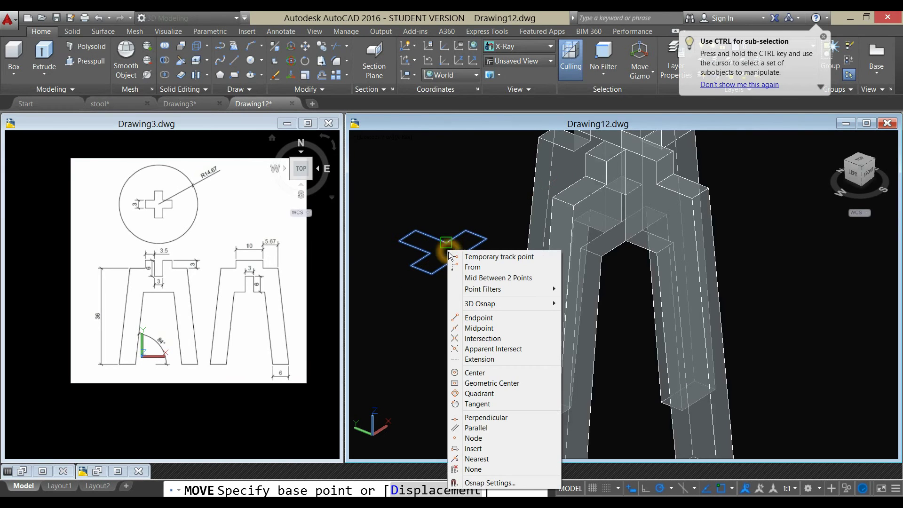
left_click(491, 385)
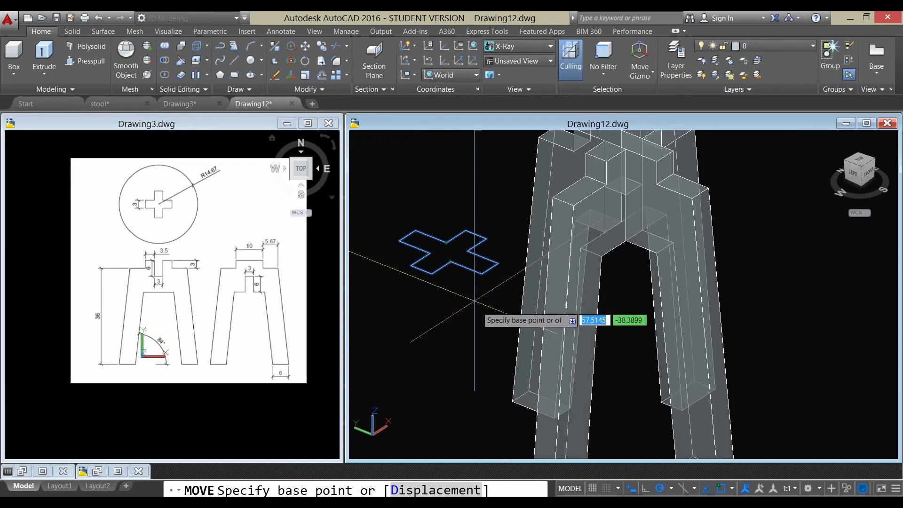
left_click(450, 252)
scroll(541, 305, "down", 4)
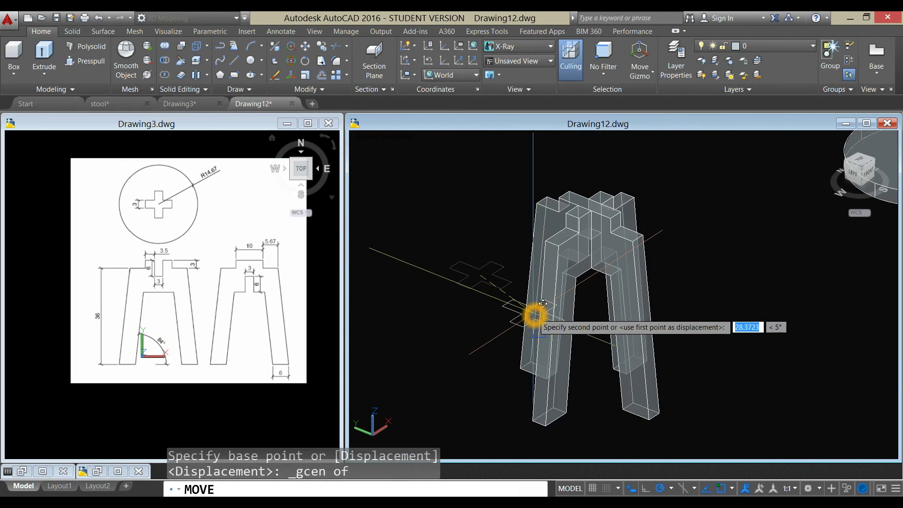
middle_click_drag(534, 316, 696, 249)
left_click(763, 185)
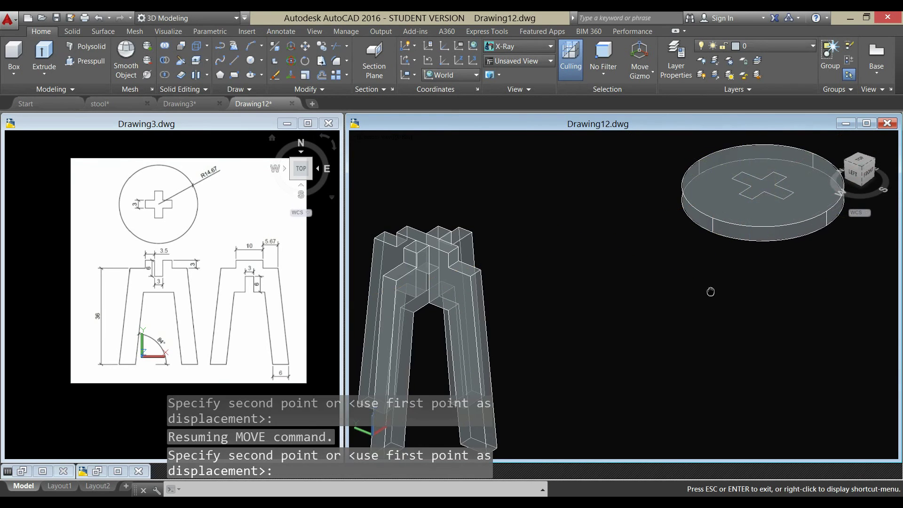
middle_click_drag(709, 292, 651, 277)
Step: Presspull the cross-shaped area down through the seat disc
scroll(671, 287, "down", 2)
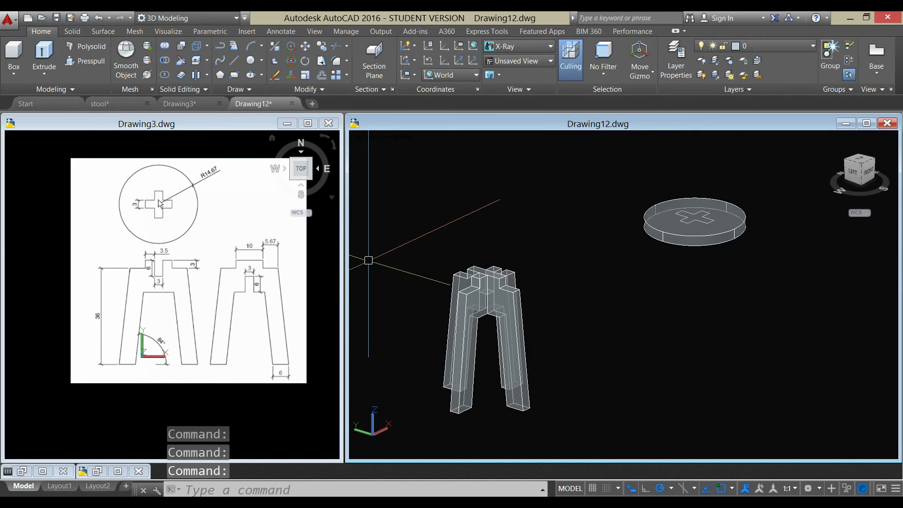
left_click(88, 63)
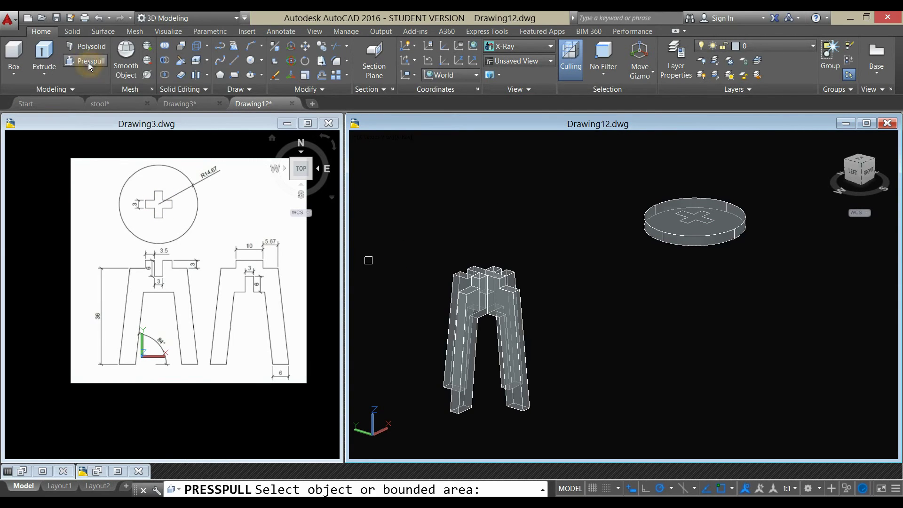
scroll(741, 256, "up", 2)
middle_click_drag(741, 256, 750, 231, "shift")
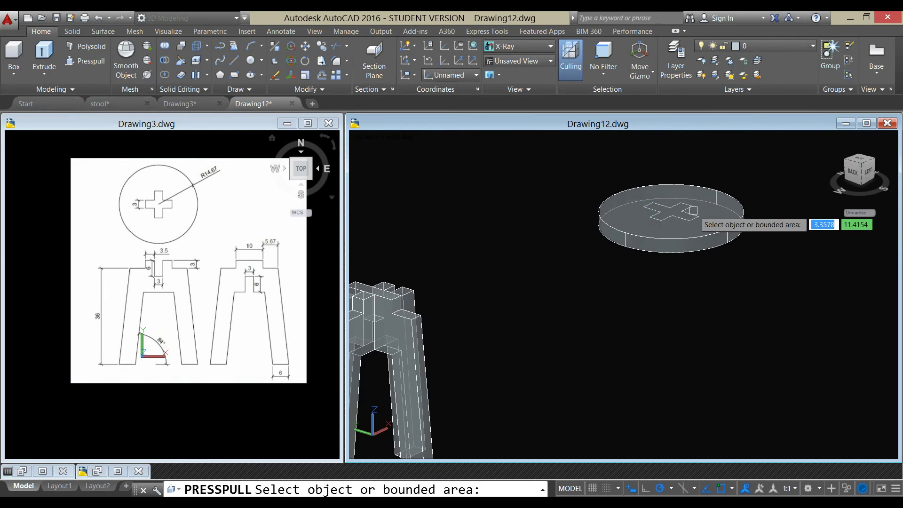
left_click(677, 209)
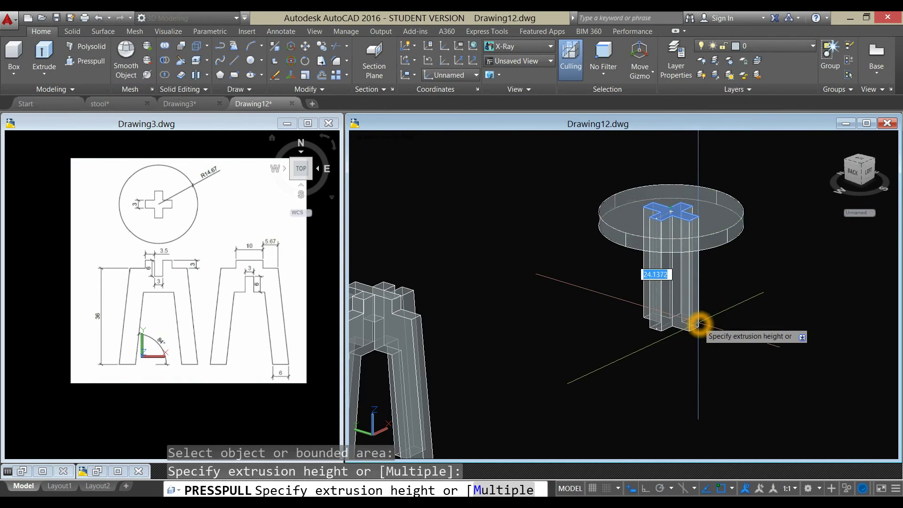
left_click(706, 330)
Step: Window-select the slotted seat disc
left_click(703, 318)
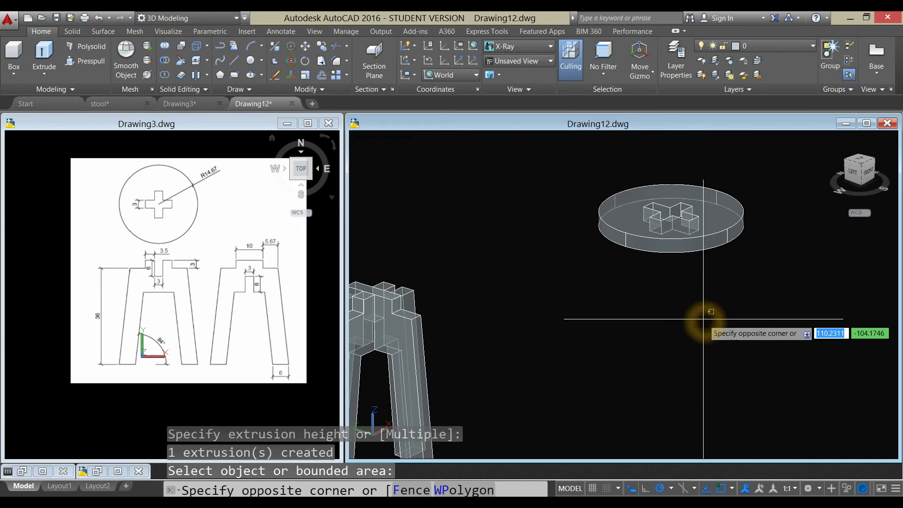
middle_click_drag(703, 319, 682, 383, "shift")
middle_click_drag(695, 332, 729, 354)
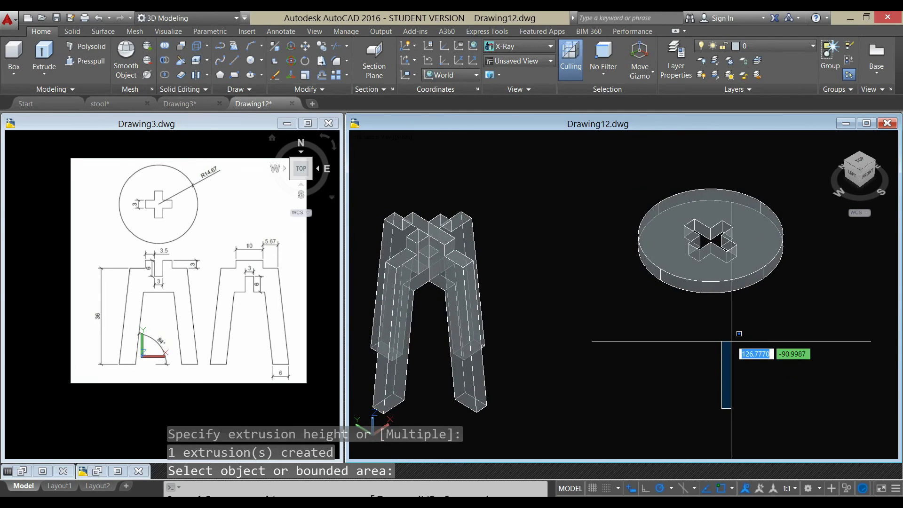
left_click(716, 292)
right_click(593, 257)
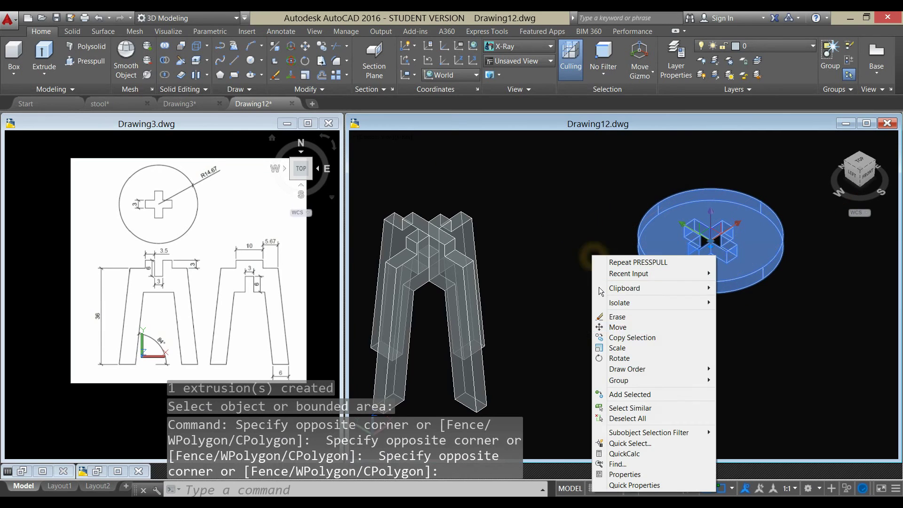
Step: Move the slotted seat disc onto the top of the interlocked legs
left_click(618, 328)
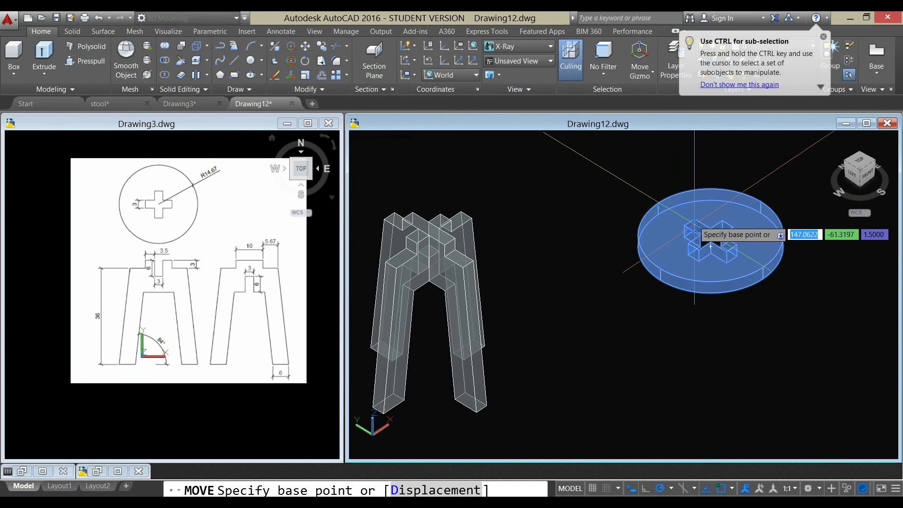
left_click(695, 219)
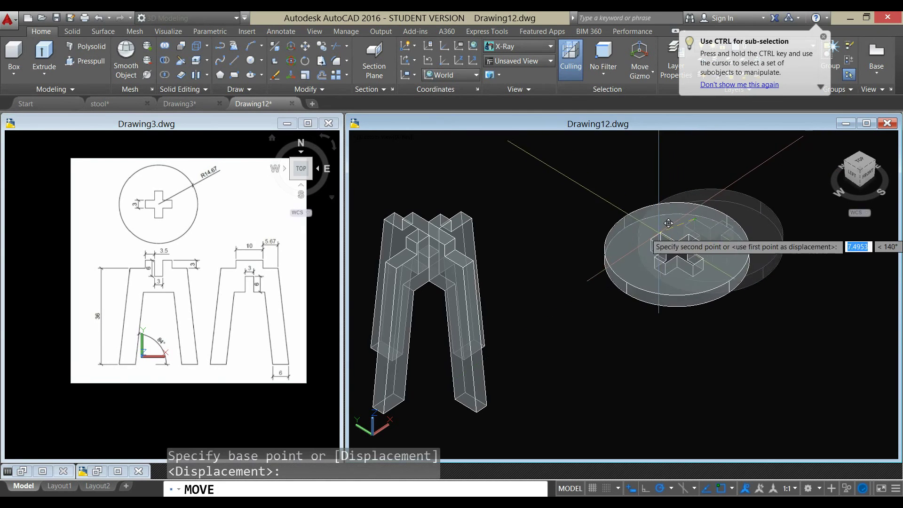
scroll(551, 252, "up", 2)
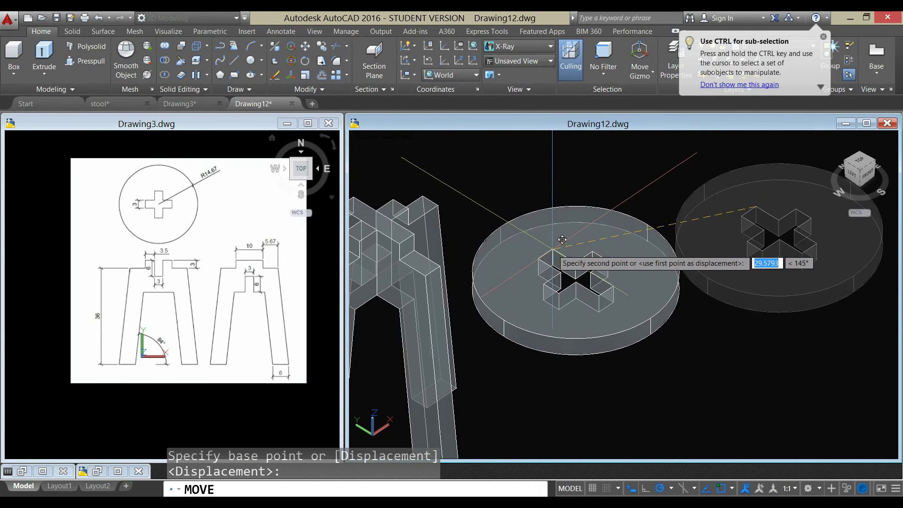
middle_click_drag(552, 252, 661, 269)
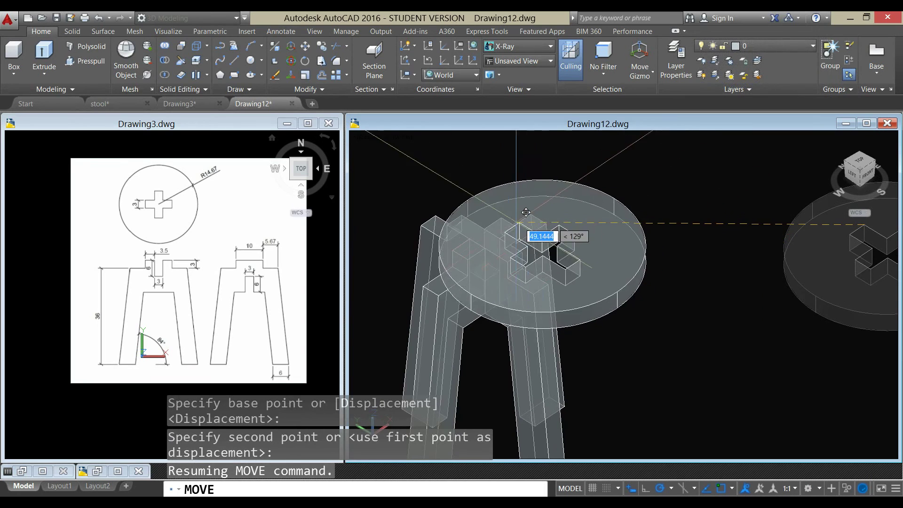
left_click(471, 206)
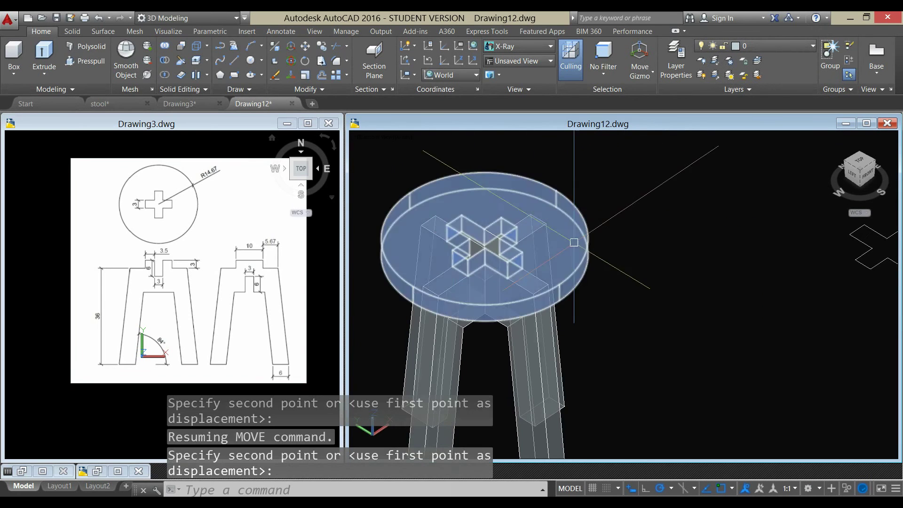
Step: Delete the leftover cross-shaped piece
scroll(626, 273, "down", 2)
scroll(625, 273, "down", 2)
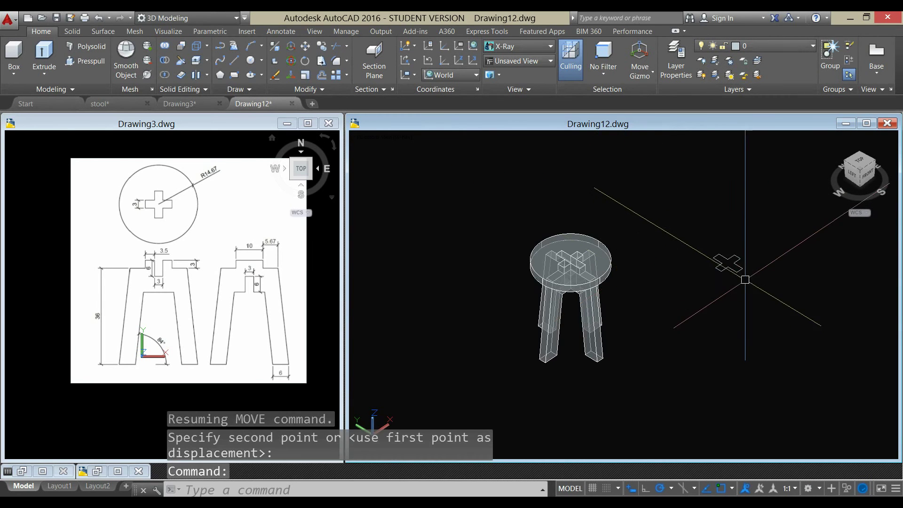
left_click(727, 259)
key("Delete")
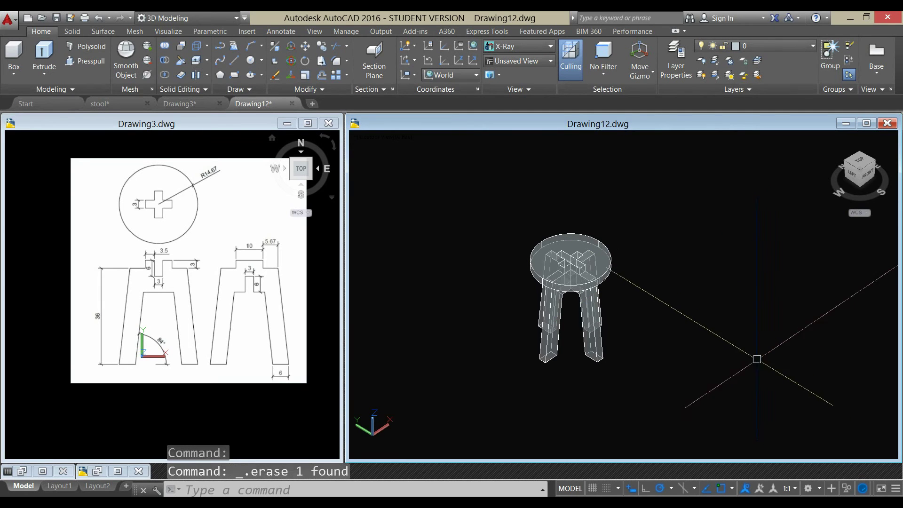
middle_click_drag(663, 336, 661, 317, "shift")
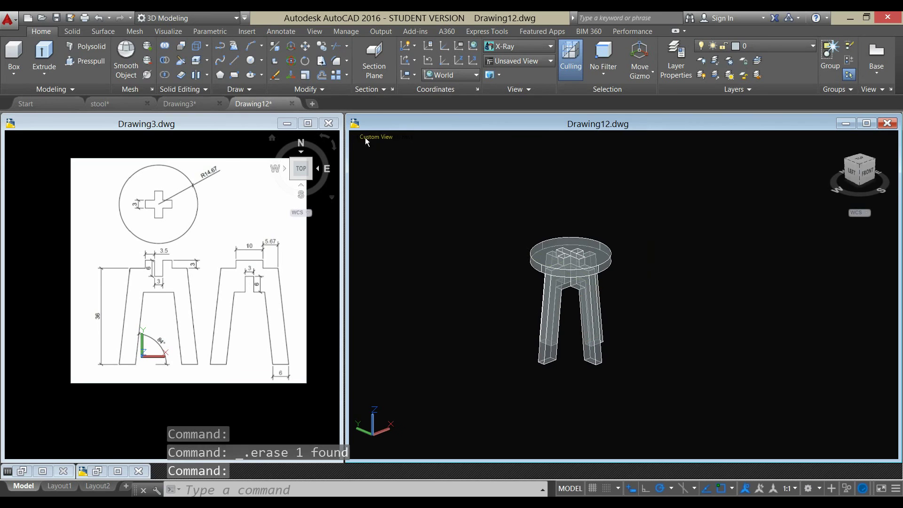
Step: Switch to the Shaded with edges style and zoom in on the finished stool
left_click(400, 139)
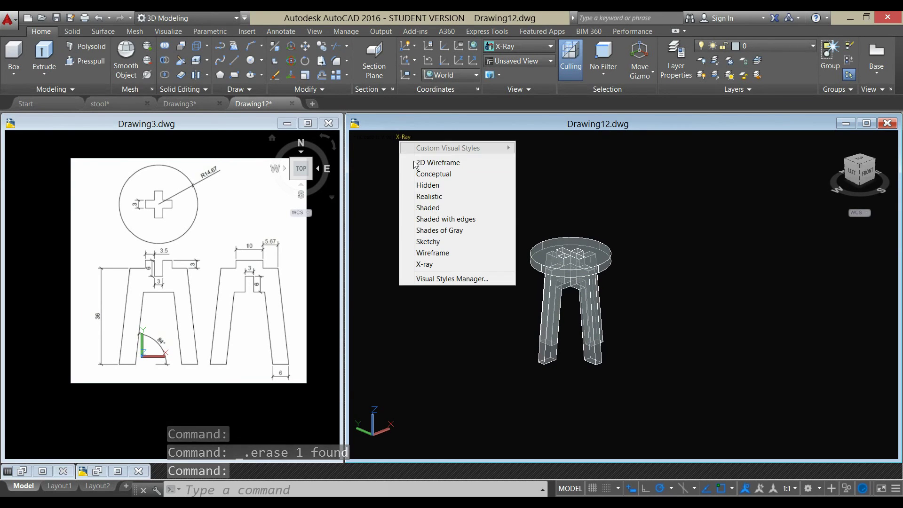
left_click(442, 222)
middle_click_drag(630, 289, 594, 276, "shift")
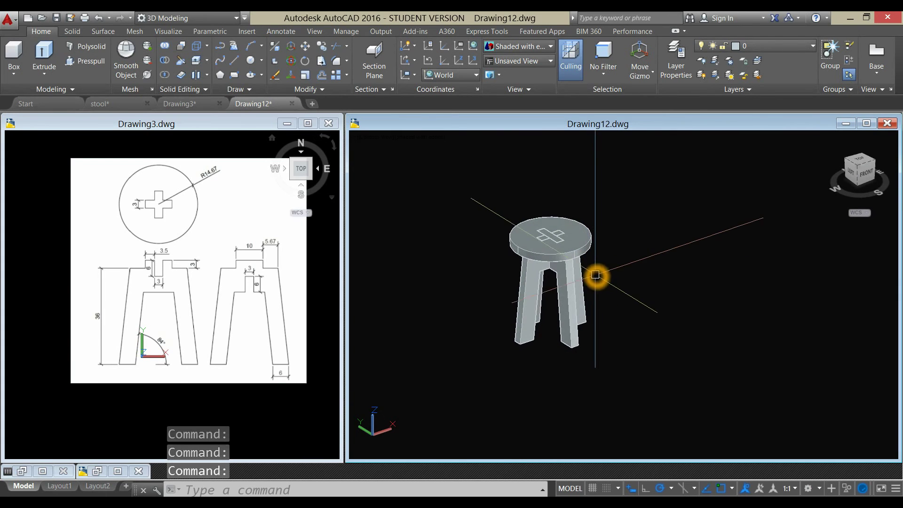
scroll(594, 274, "up", 5)
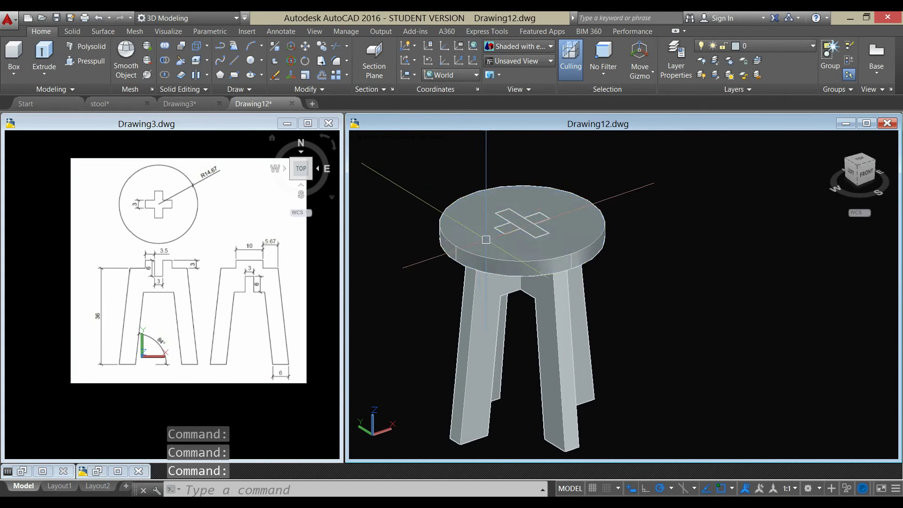
left_click(504, 258)
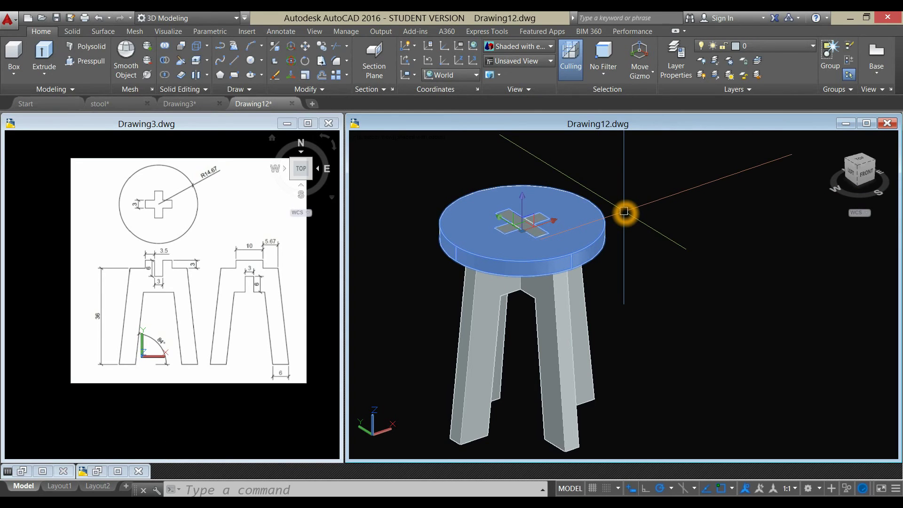
key("Escape")
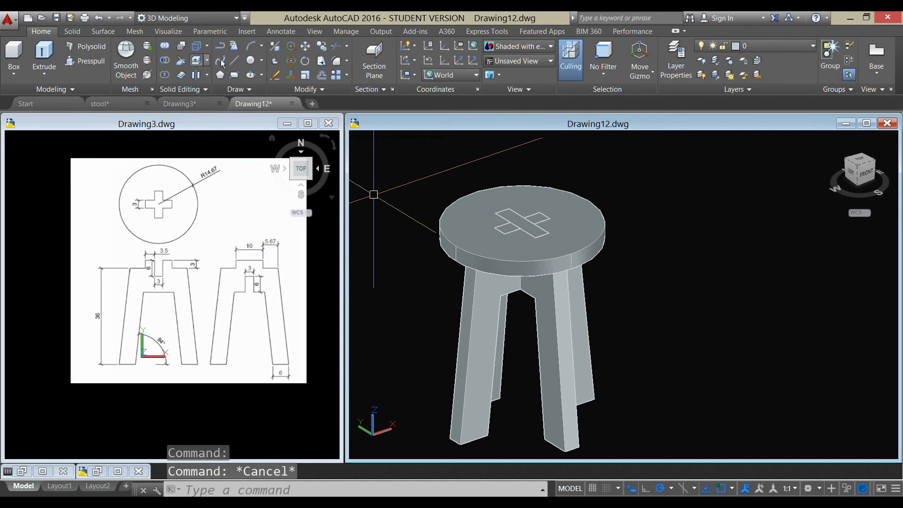
left_click(249, 61)
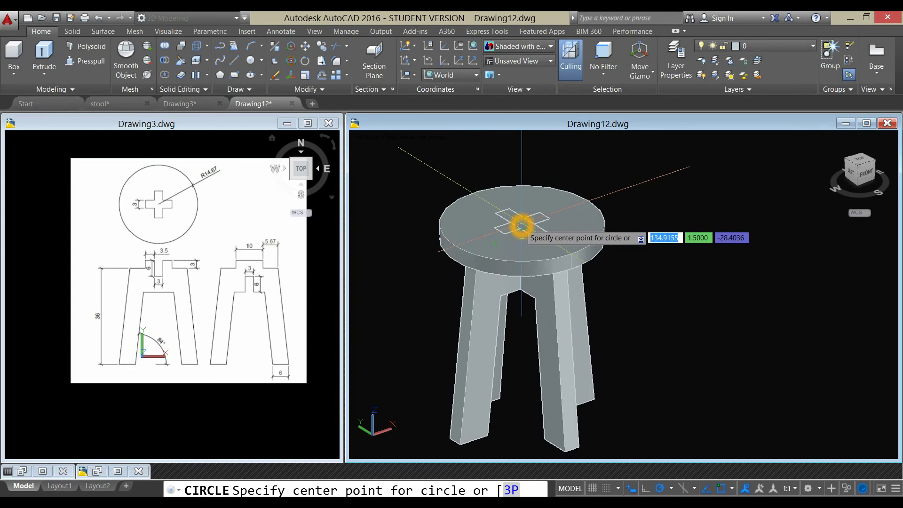
Step: Draw a 14.67-radius circle on the seat's top face, centred on the cross slot and reaching the seat edge
left_click(520, 258)
right_click(520, 258, "shift")
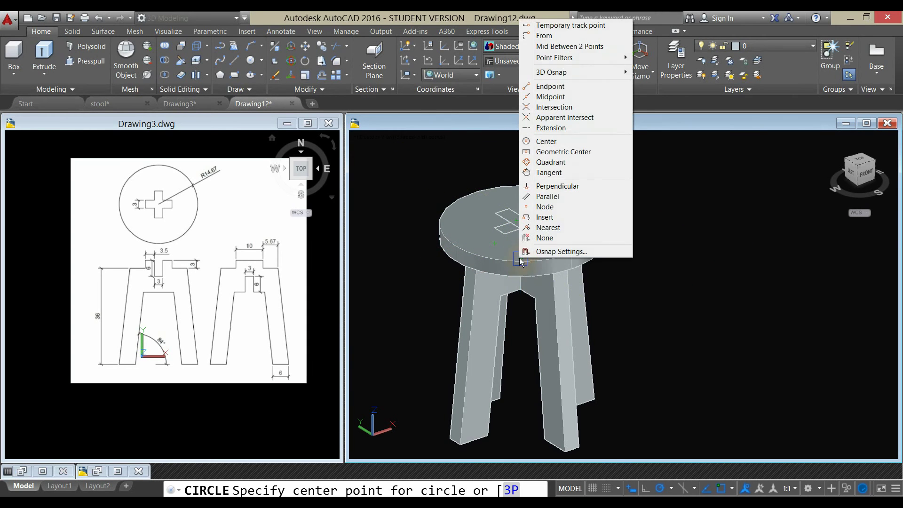
left_click(560, 151)
left_click(579, 221)
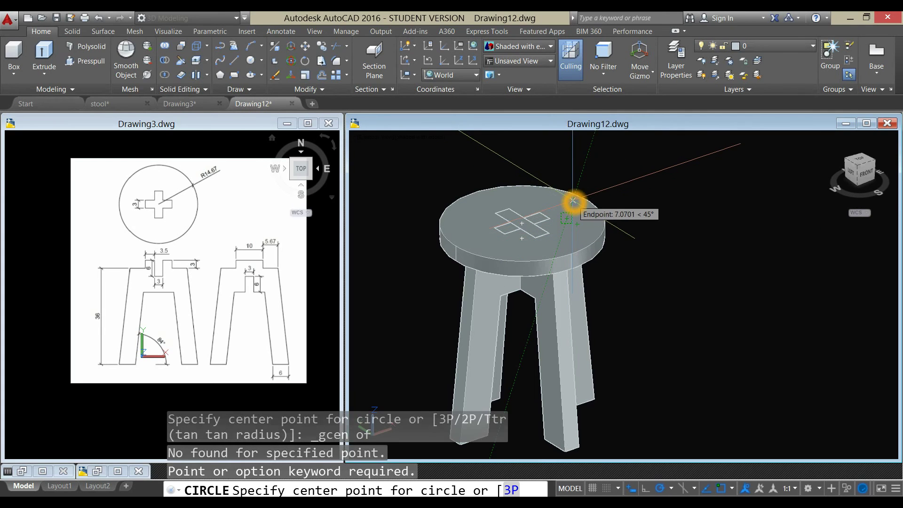
key("Escape")
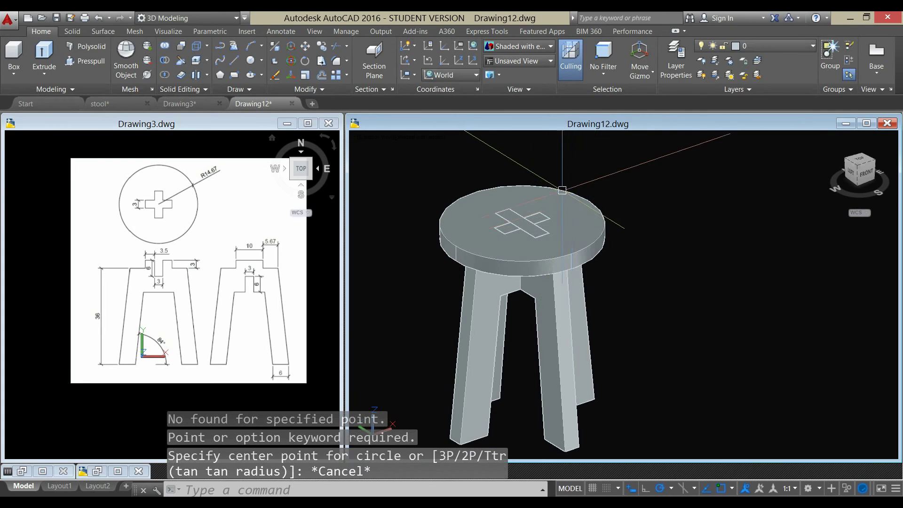
left_click(250, 58)
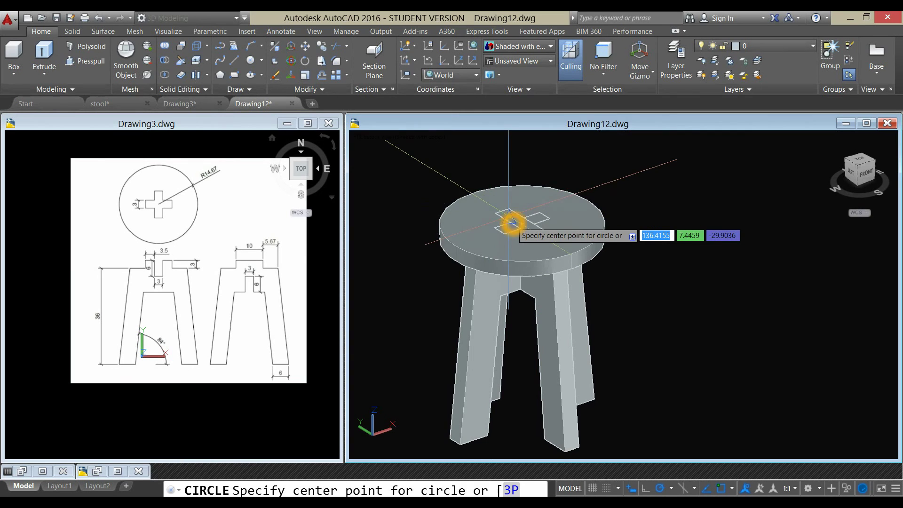
scroll(521, 227, "up", 5)
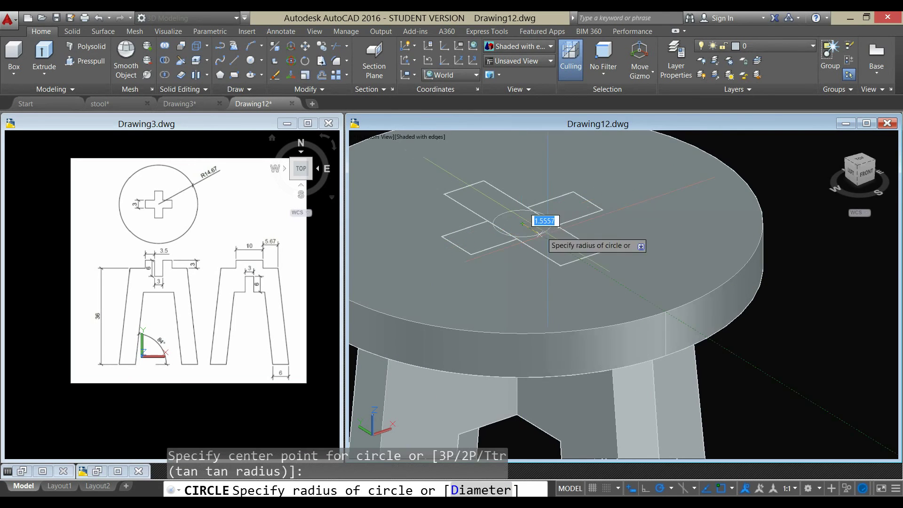
left_click(670, 313)
scroll(669, 313, "down", 4)
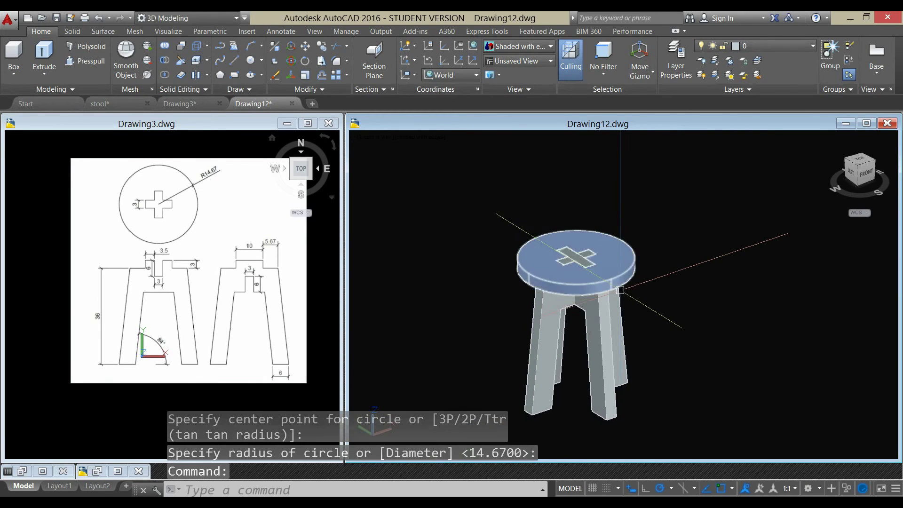
scroll(620, 290, "up", 3)
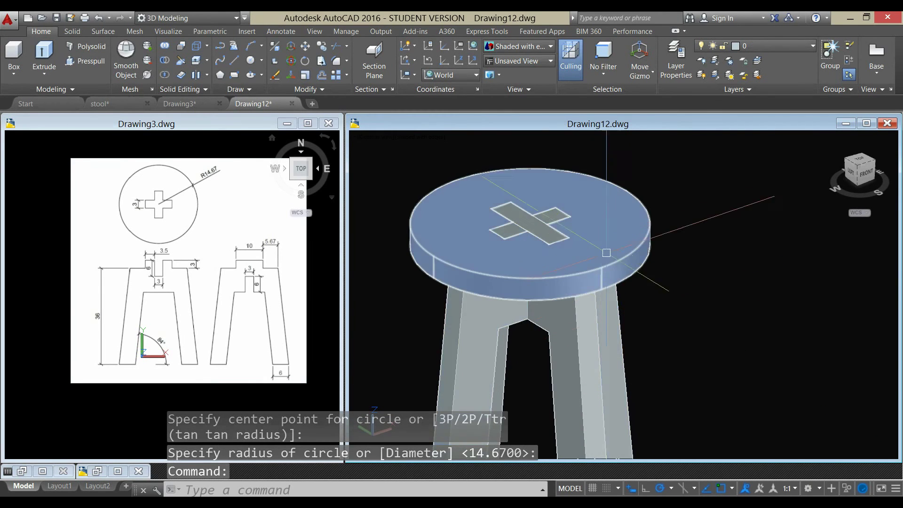
left_click(602, 237)
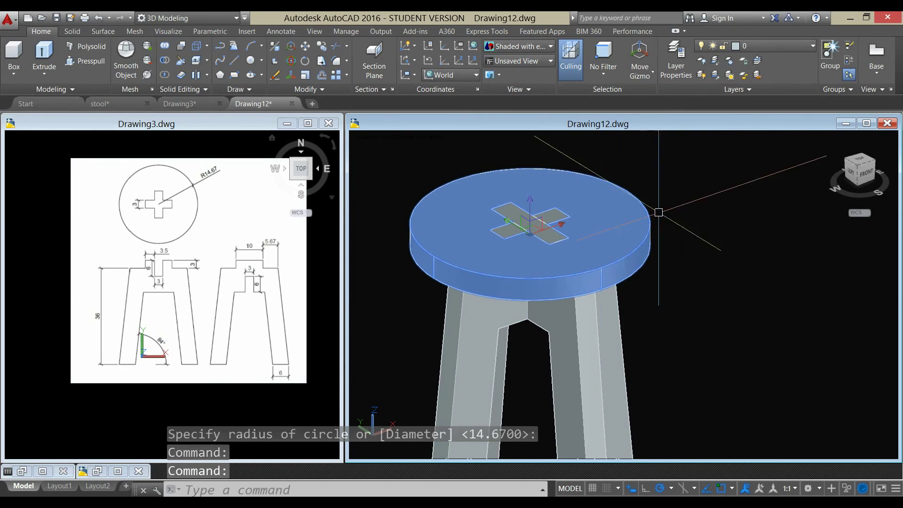
Step: Hide the seat solid and extrude the new circle 2 units into a disc
right_click(659, 158)
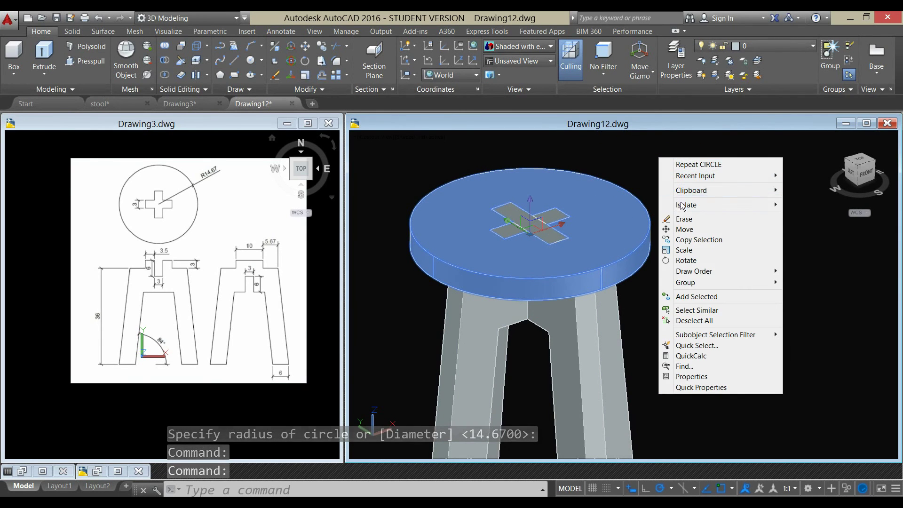
mouse_move(684, 205)
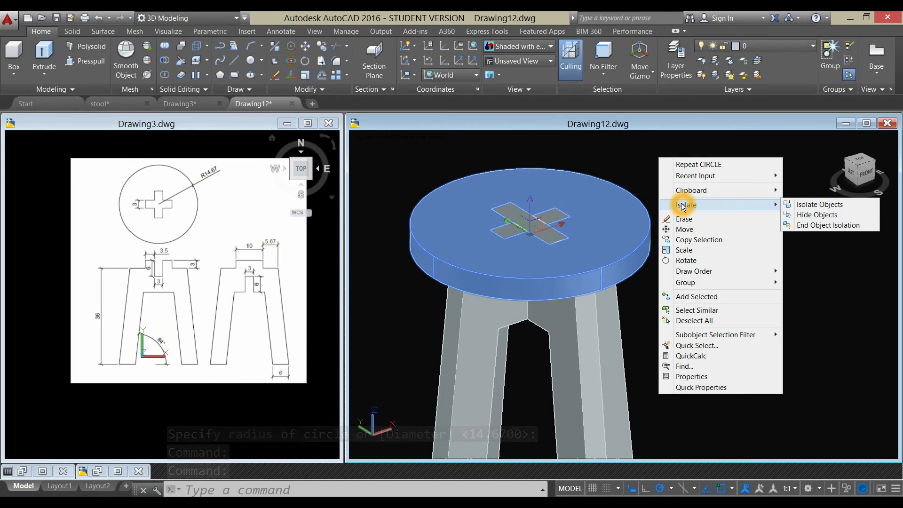
left_click(804, 216)
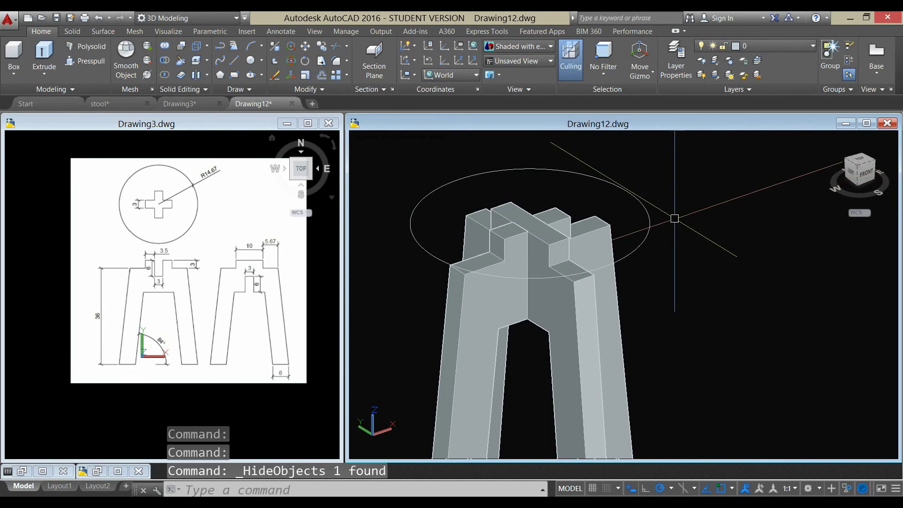
left_click(44, 52)
left_click(436, 179)
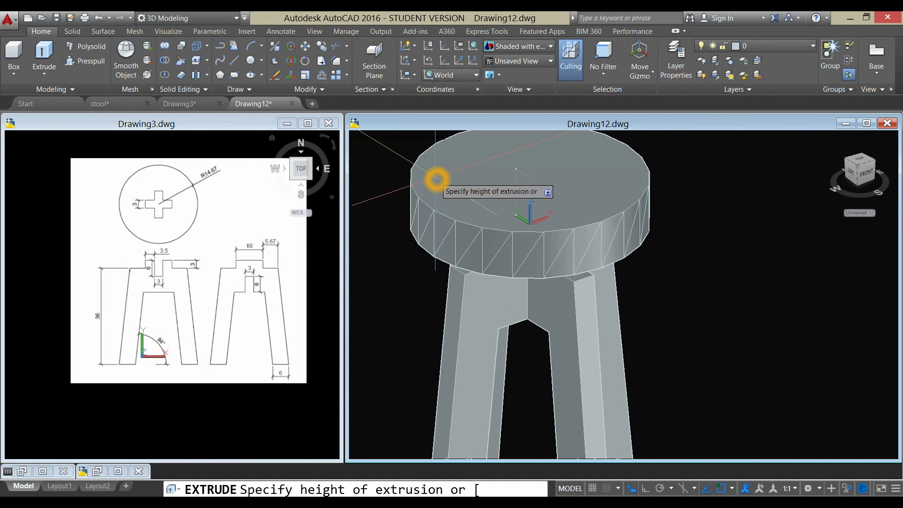
type("2")
key("Return")
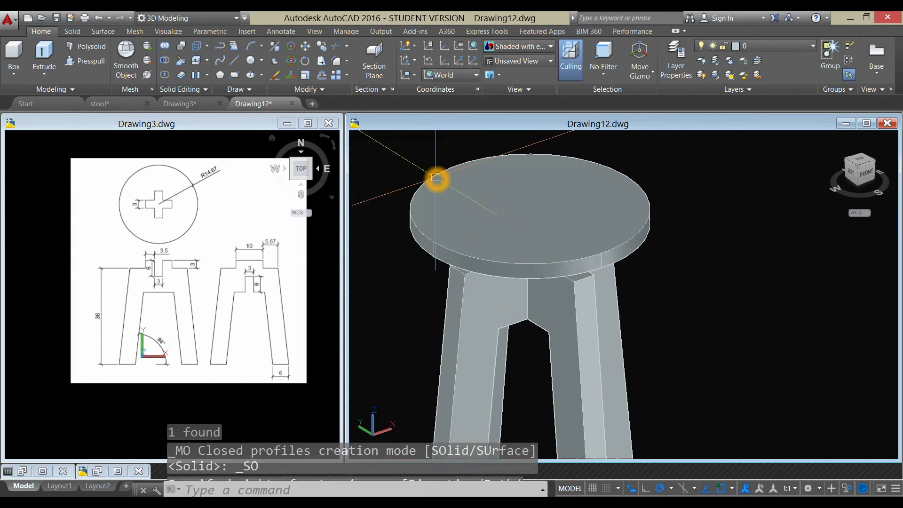
Step: End object isolation so the hidden seat reappears, viewed from a lower angle
right_click(637, 165)
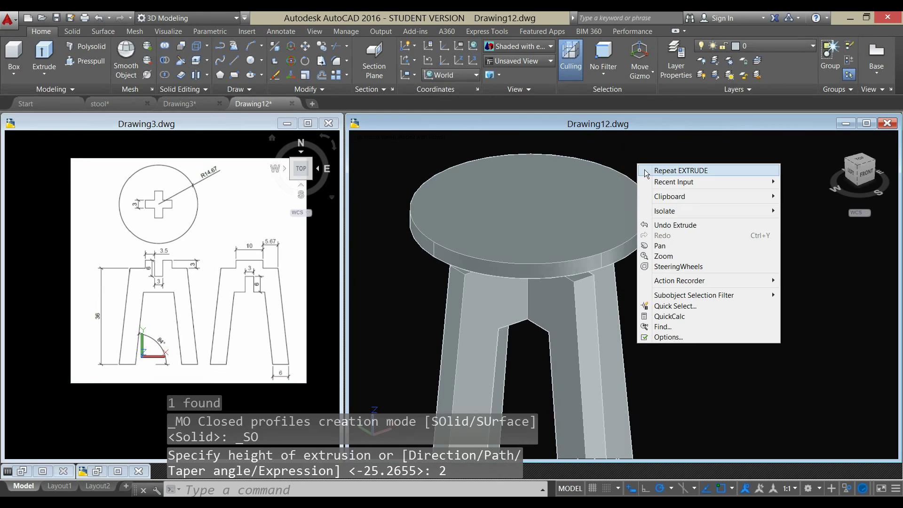
left_click(674, 213)
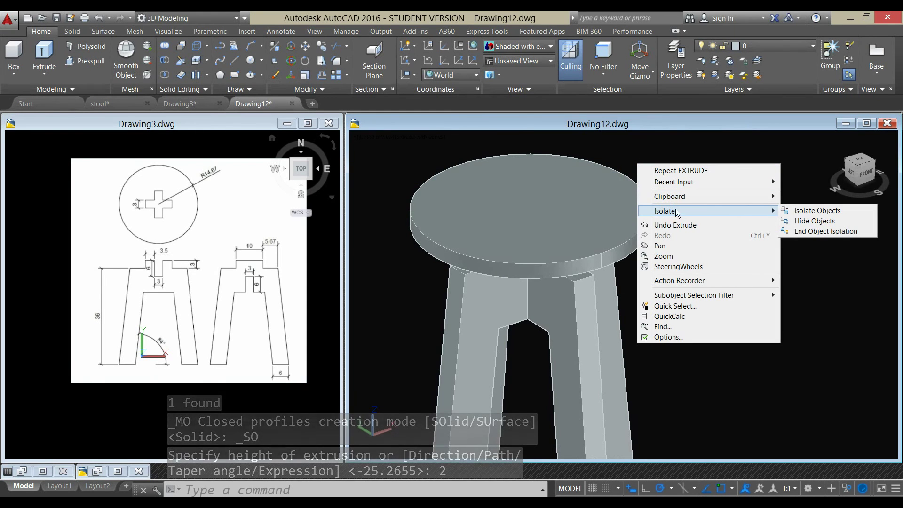
left_click(802, 233)
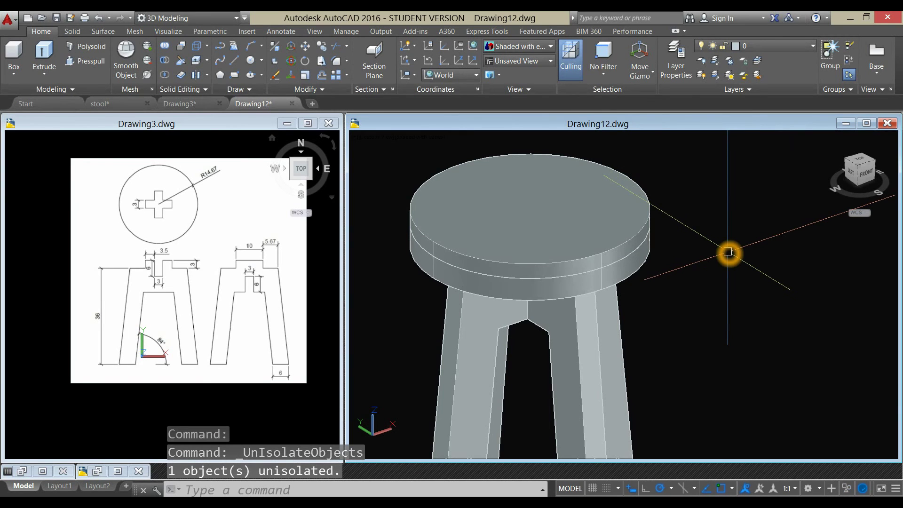
middle_click_drag(727, 252, 677, 246, "shift")
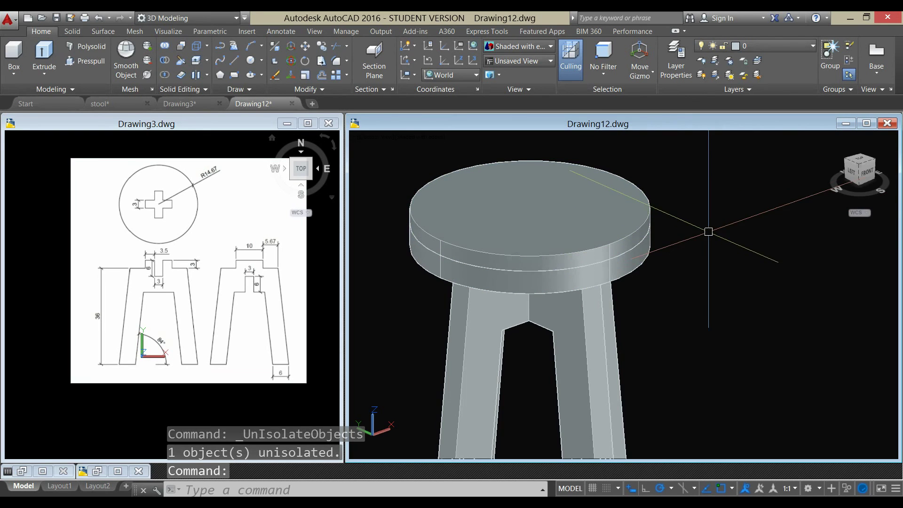
Step: Union the upper and lower seat slabs into a single solid
left_click(75, 32)
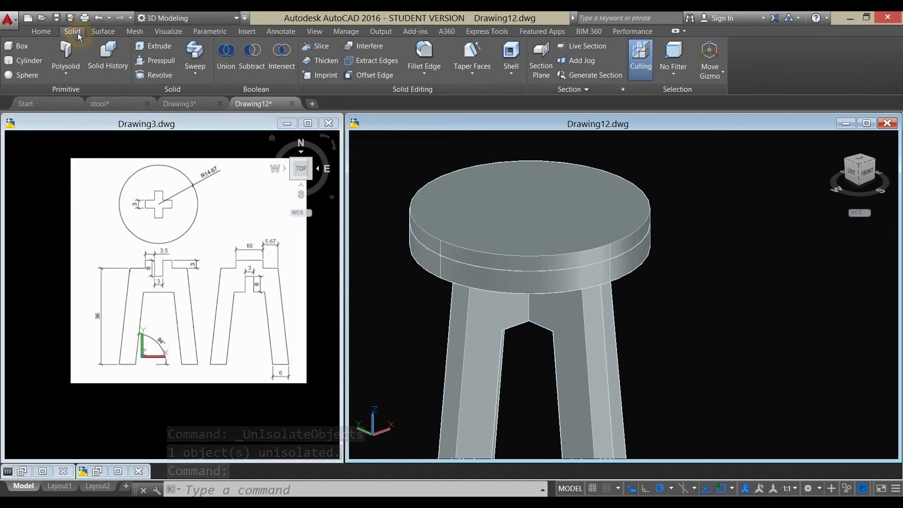
left_click(229, 53)
left_click(462, 233)
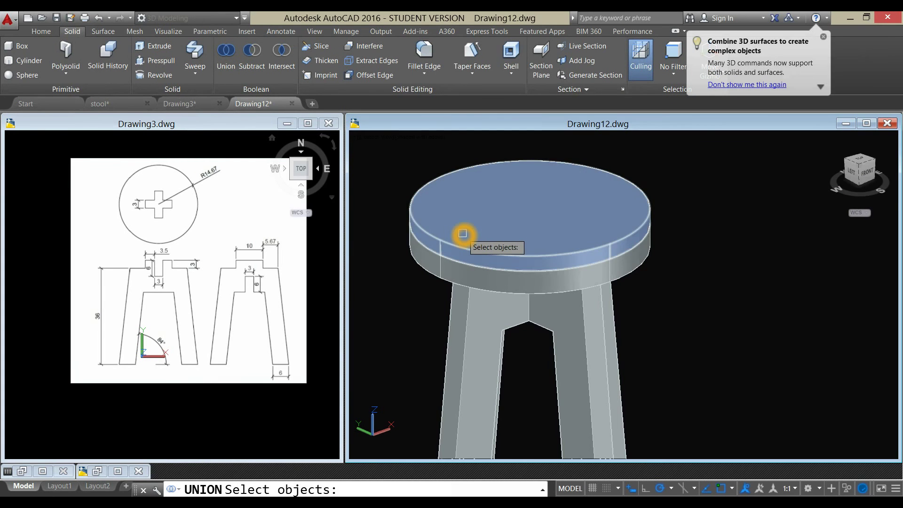
left_click(464, 274)
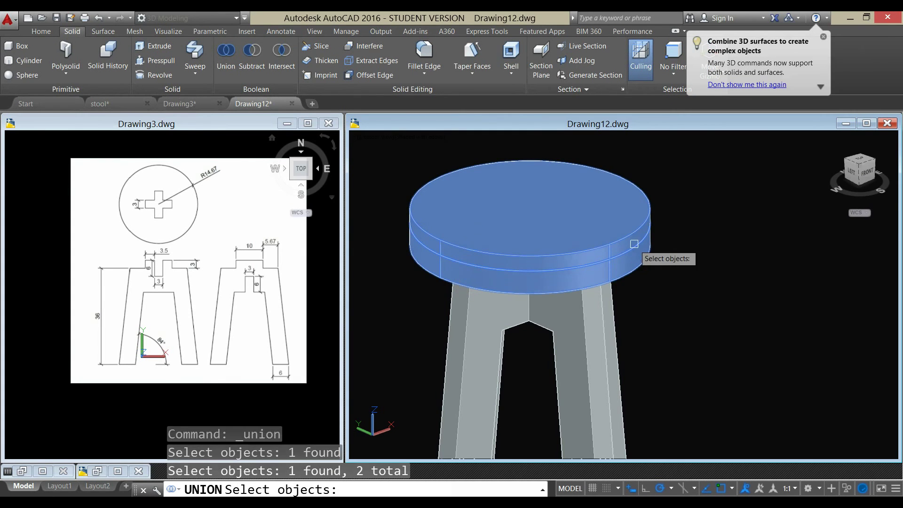
right_click(670, 242)
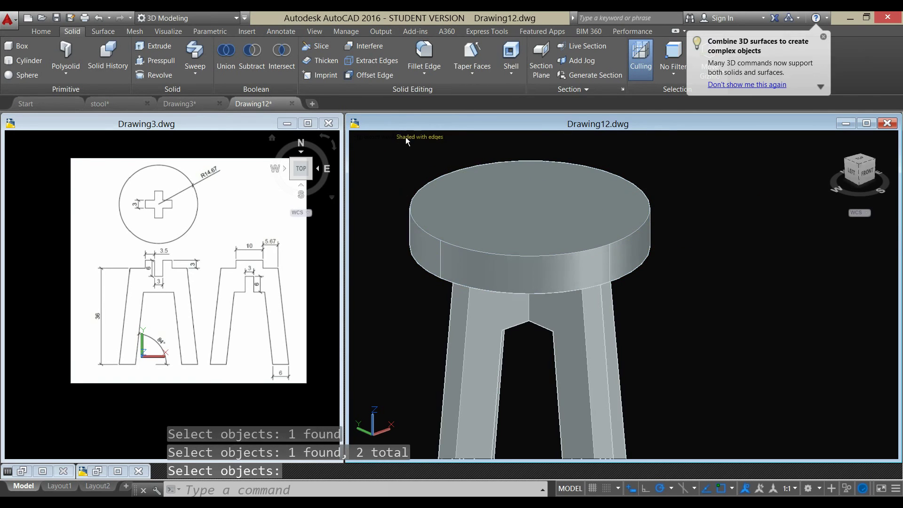
Step: Preview the stool in X-ray visual style, then return it to Realistic shading
left_click(413, 136)
left_click(446, 264)
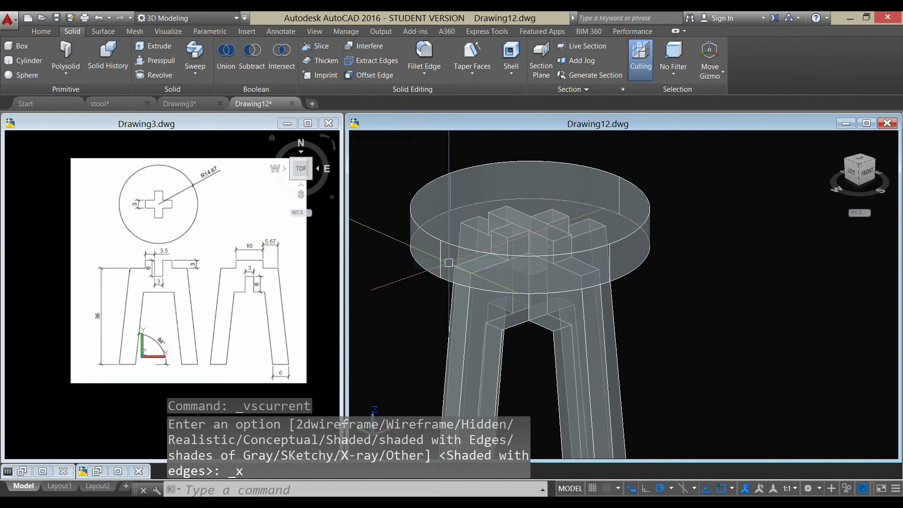
middle_click_drag(448, 263, 586, 266, "shift")
scroll(655, 267, "down", 3)
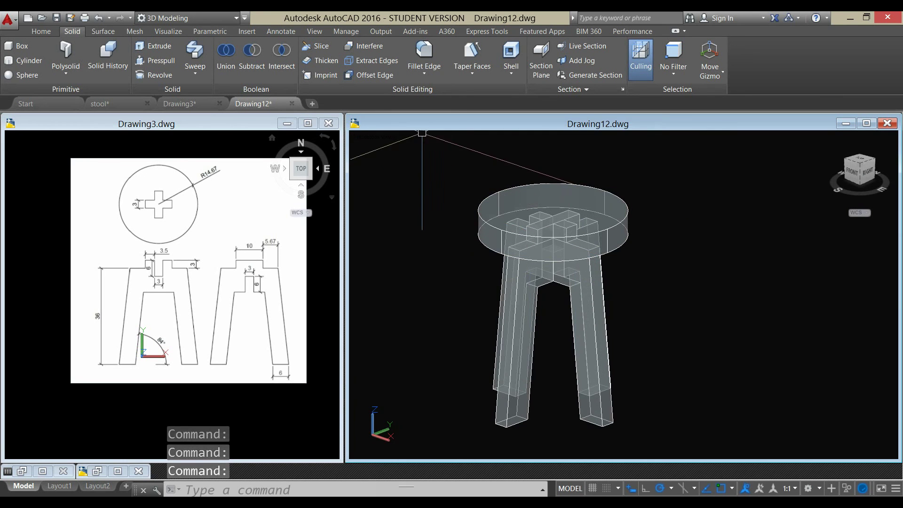
left_click(407, 137)
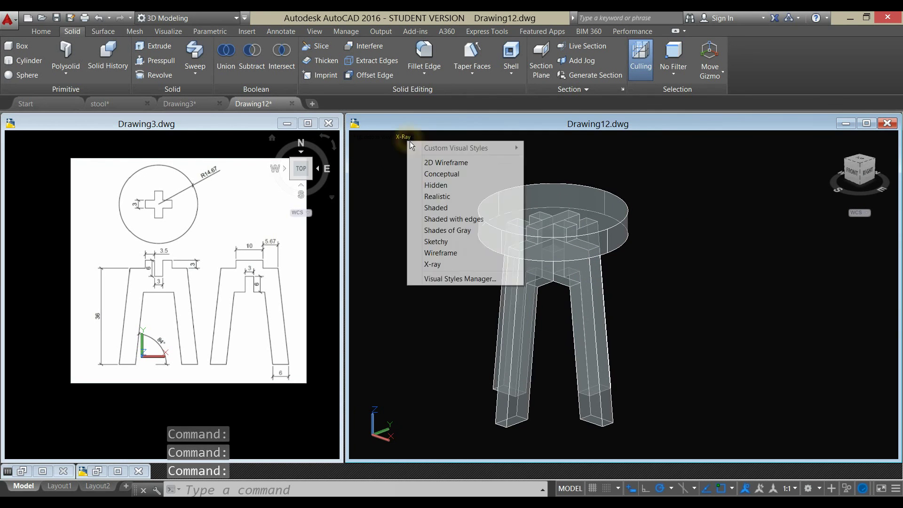
left_click(437, 196)
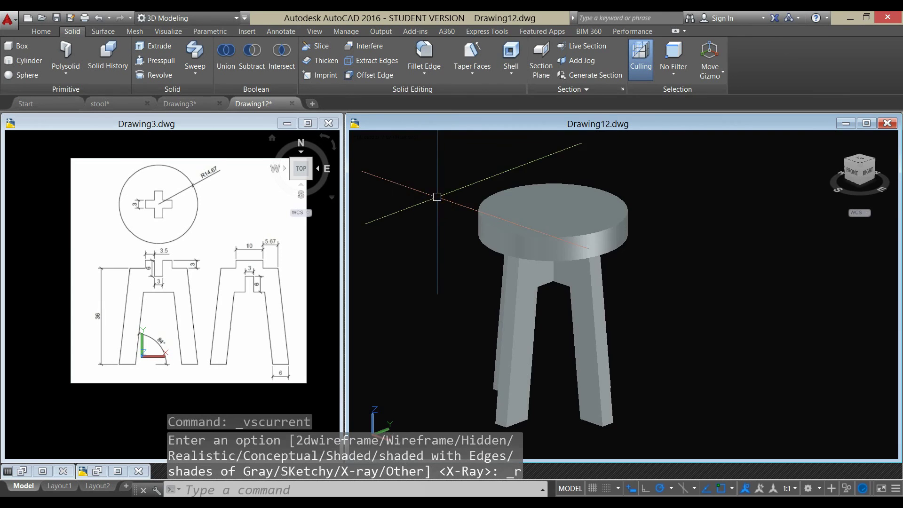
mouse_move(666, 282)
middle_mouse_down("shift")
mouse_move(630, 216)
mouse_move(657, 295)
middle_mouse_up("shift")
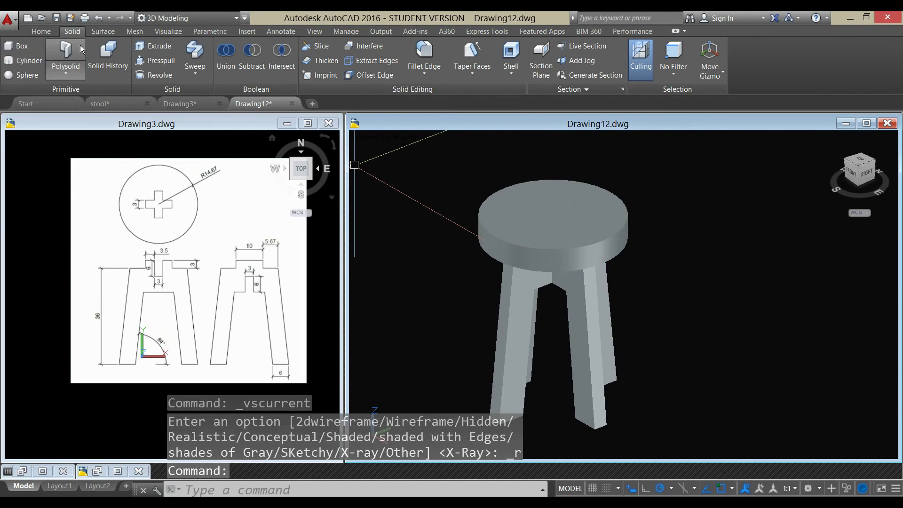
Step: Fillet the seat's top and bottom circular edges with a 0.5 radius
left_click(423, 58)
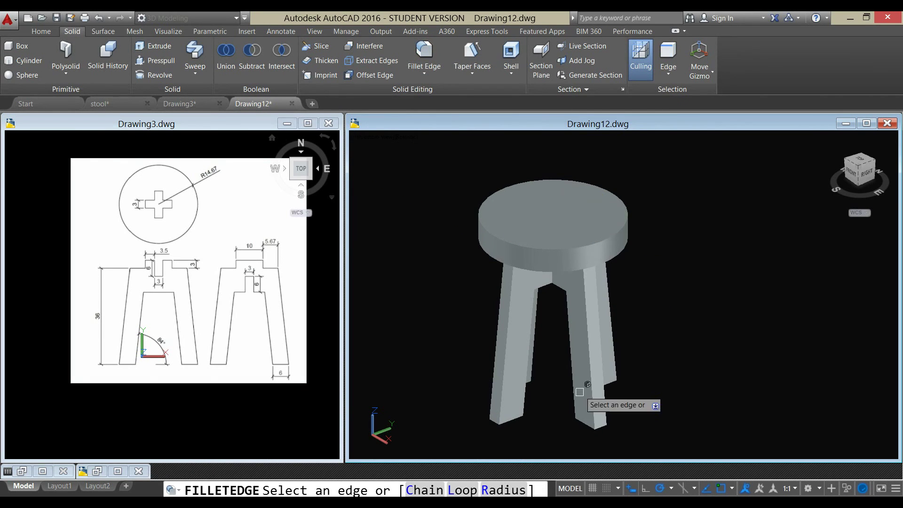
left_click(503, 490)
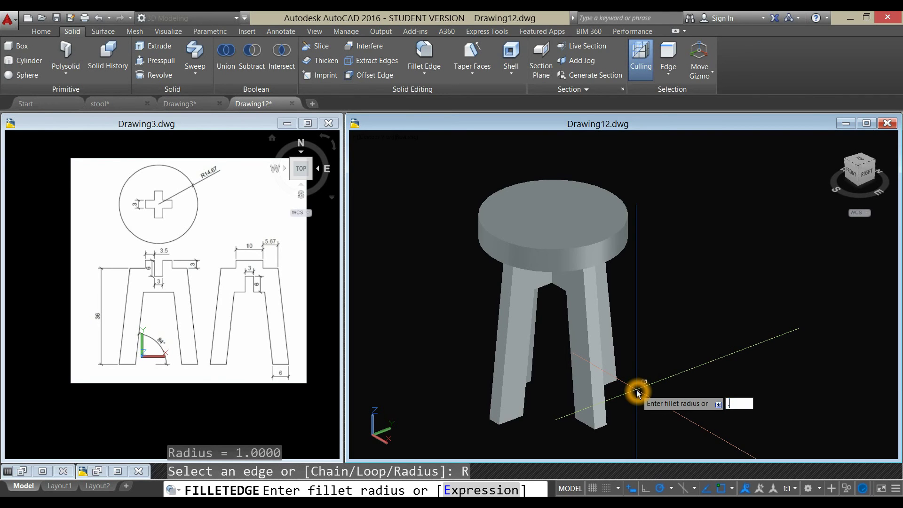
key("Return")
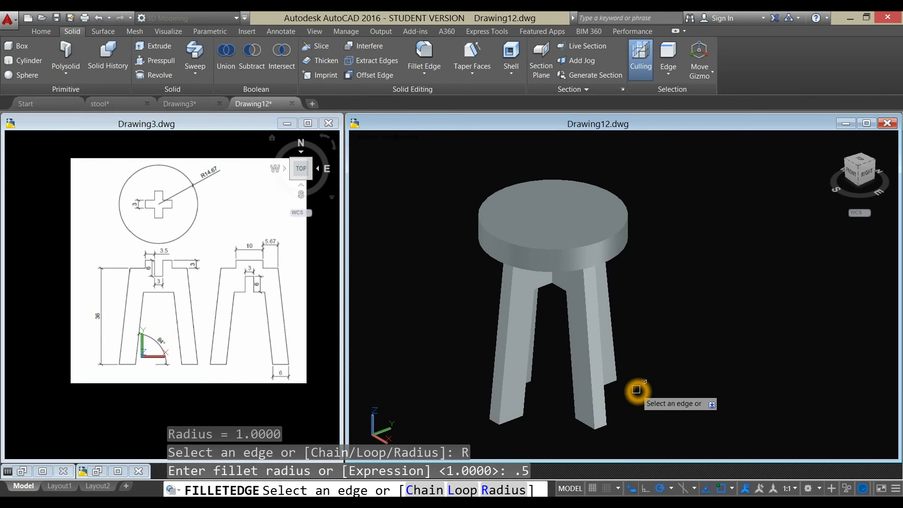
left_click(589, 248)
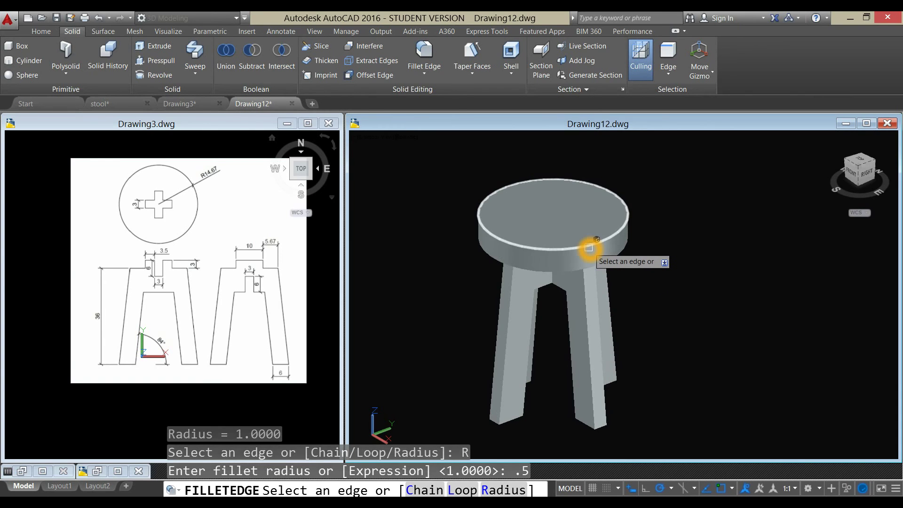
left_click(588, 248)
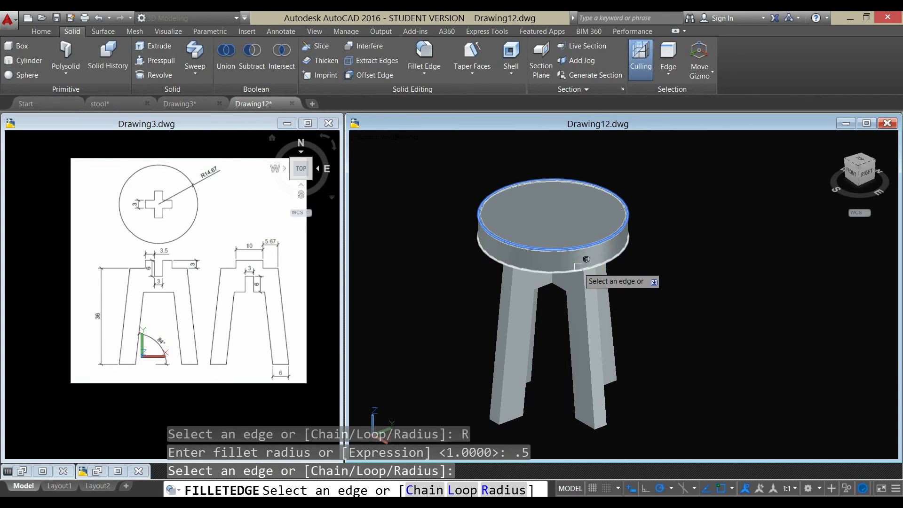
left_click(578, 266)
right_click(656, 278)
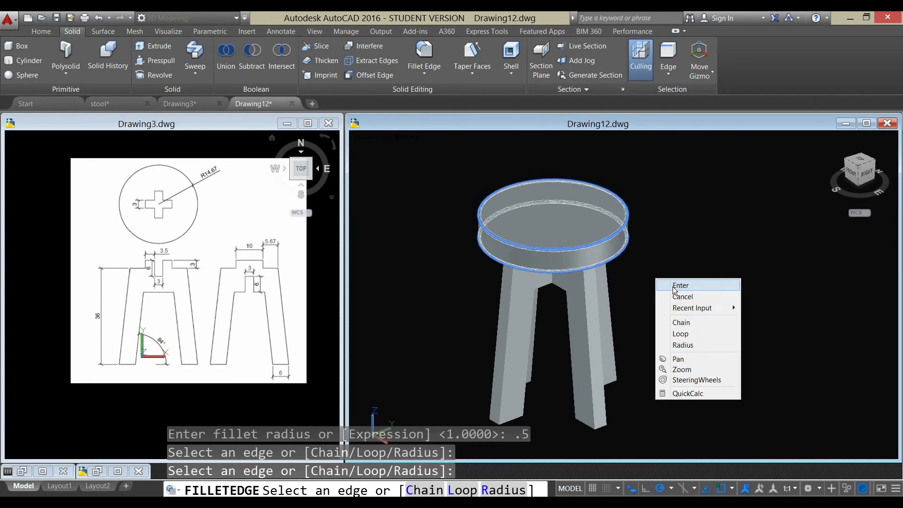
left_click(679, 286)
right_click(673, 289)
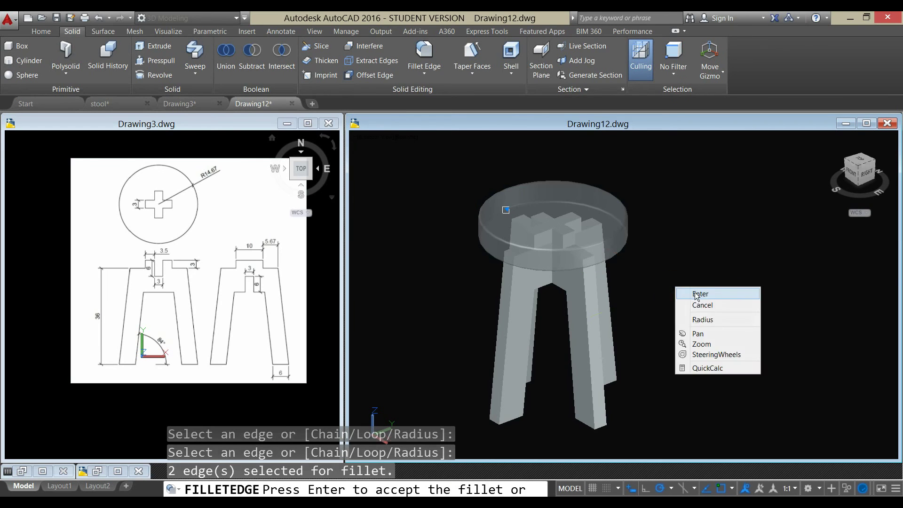
left_click(691, 296)
middle_click_drag(675, 295, 702, 257, "shift")
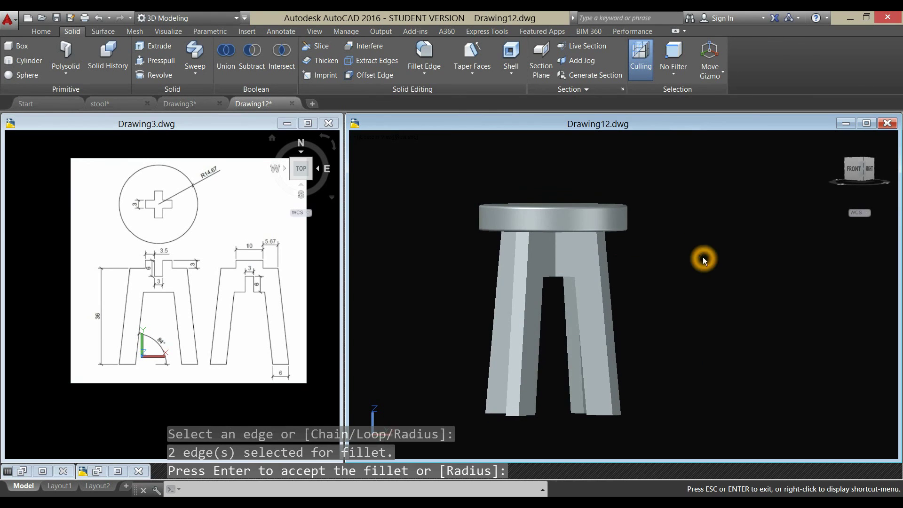
key("Return")
right_click(661, 227)
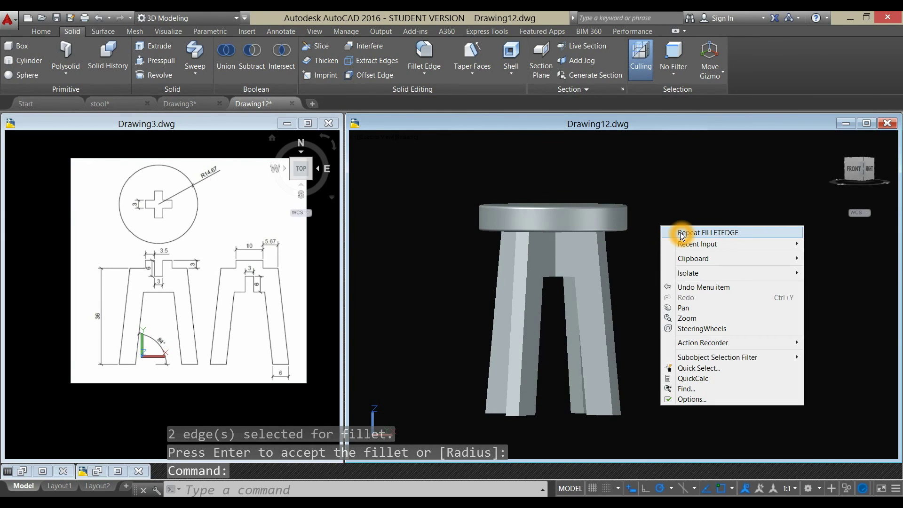
Step: Restart the edge fillet and pick the outer and vertical edges on the front and right legs
left_click(681, 233)
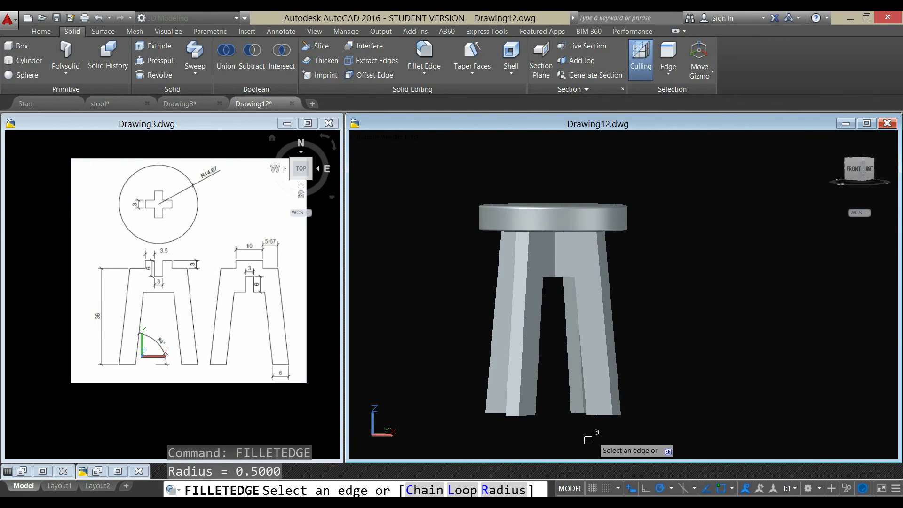
middle_click_drag(609, 426, 647, 397, "shift")
left_click(611, 345)
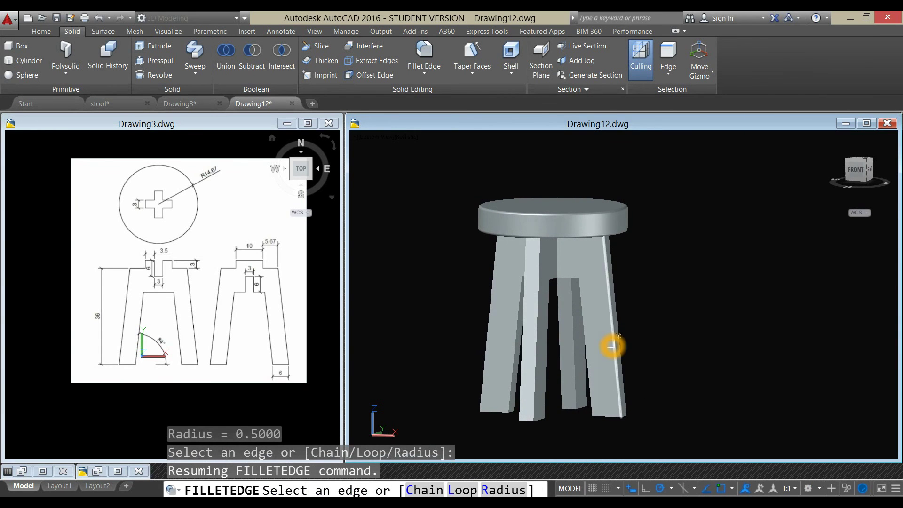
middle_click_drag(633, 354, 615, 365, "shift")
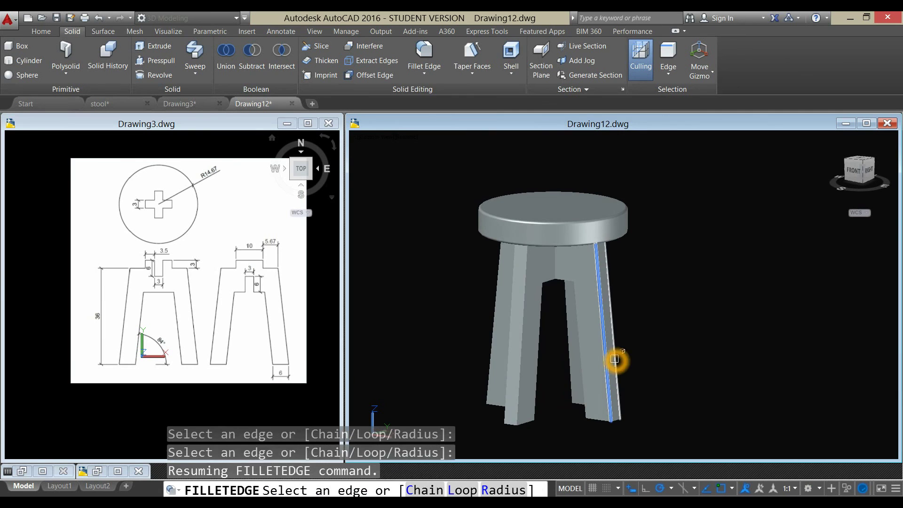
left_click(580, 374)
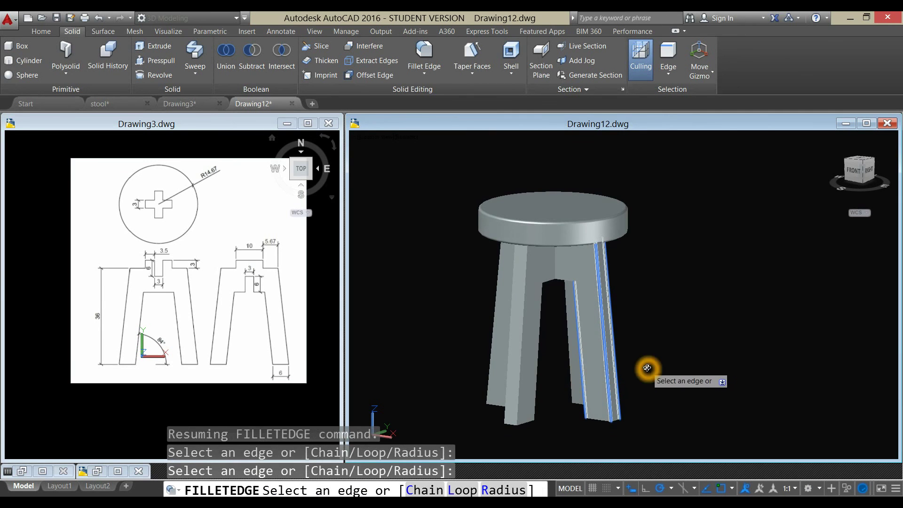
middle_click_drag(647, 368, 540, 365, "shift")
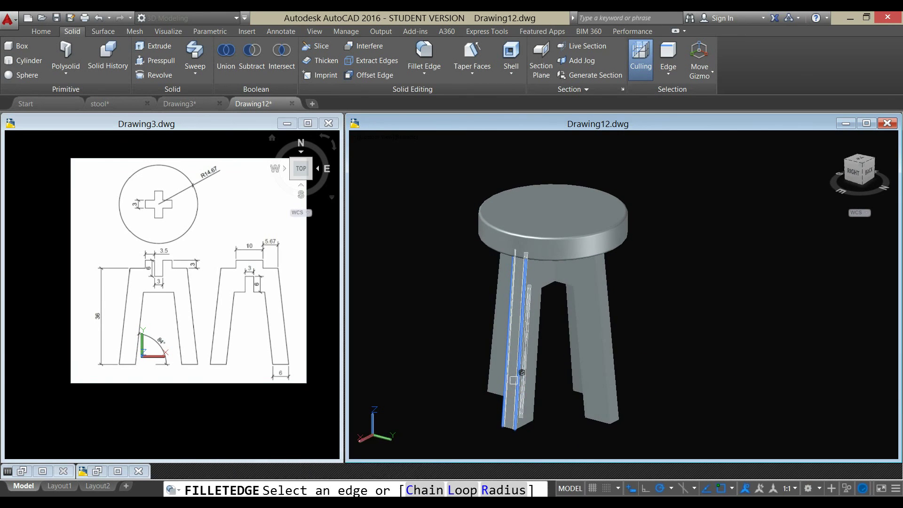
left_click(539, 359)
Step: Pick the remaining edges at the leg's end and apply the fillet to all six
middle_click_drag(540, 423, 641, 322, "shift")
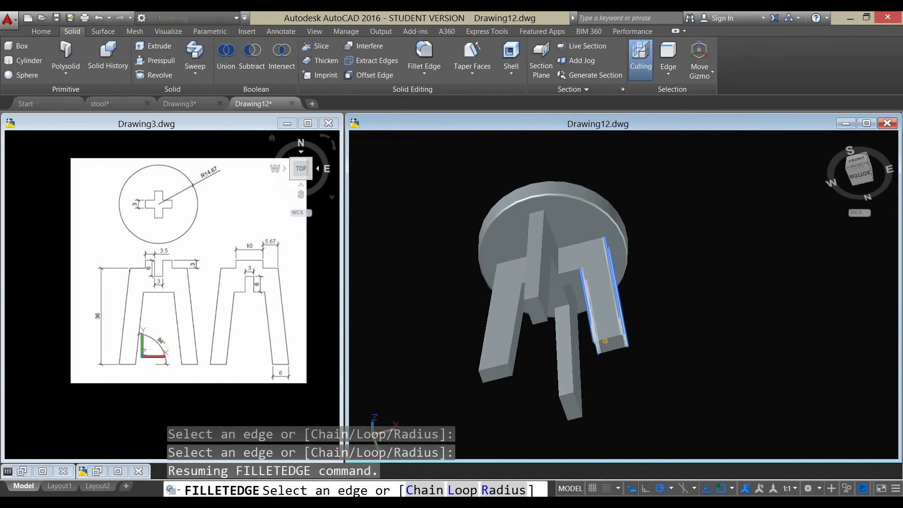
left_click(611, 355)
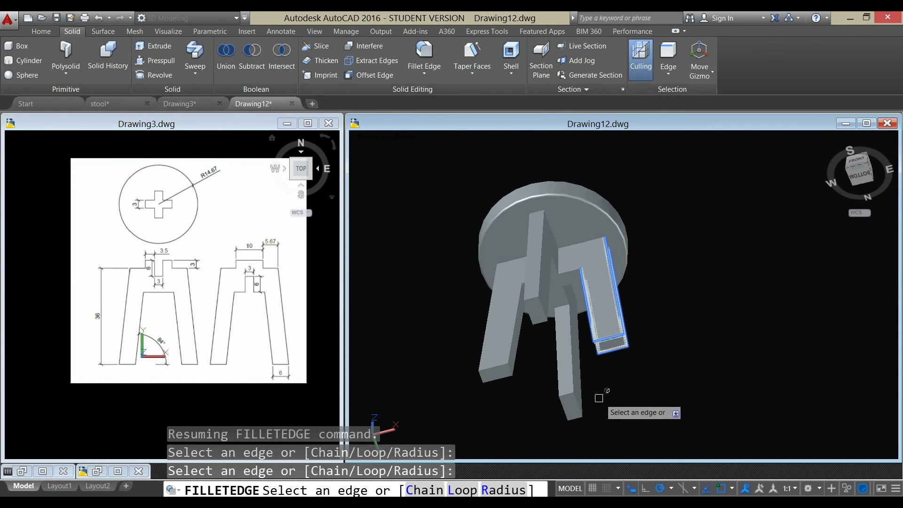
left_click(569, 366)
left_click(582, 383)
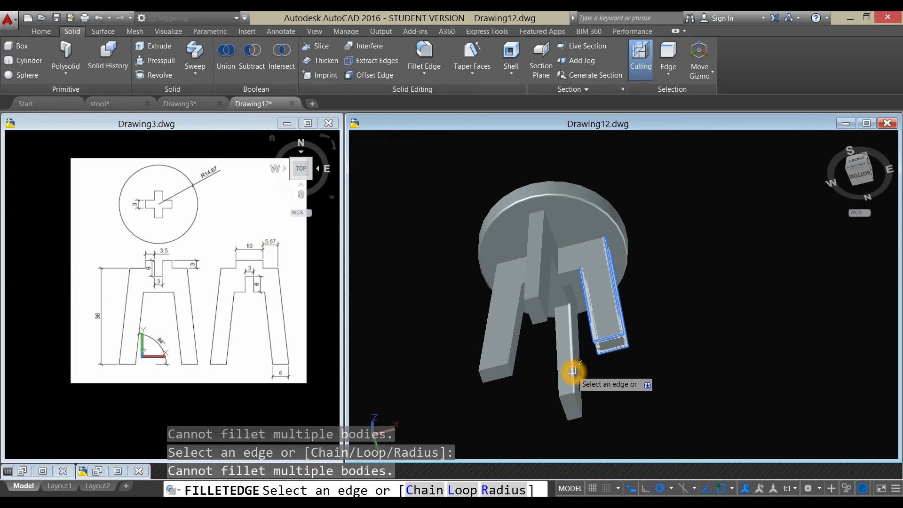
right_click(651, 333)
left_click(672, 335)
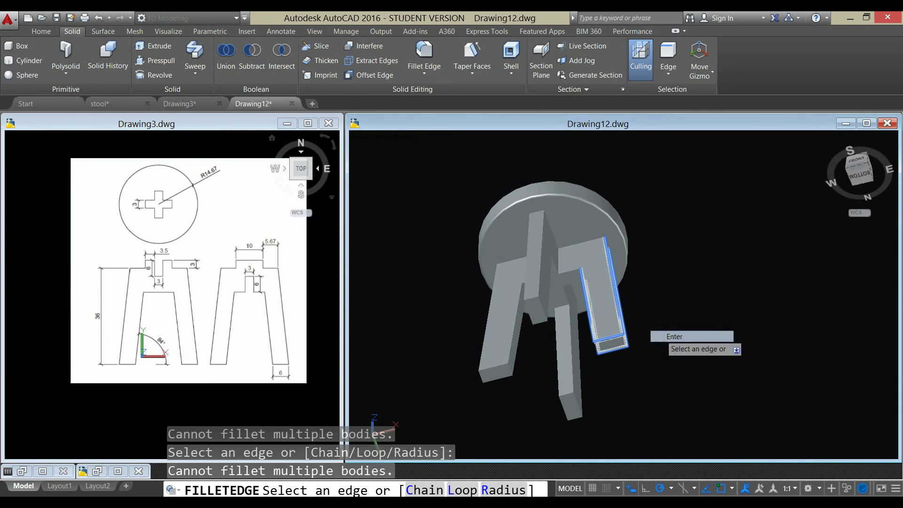
right_click(654, 329)
left_click(673, 336)
Step: Start another edge fillet and pick the front leg's vertical and bottom edges
right_click(658, 288)
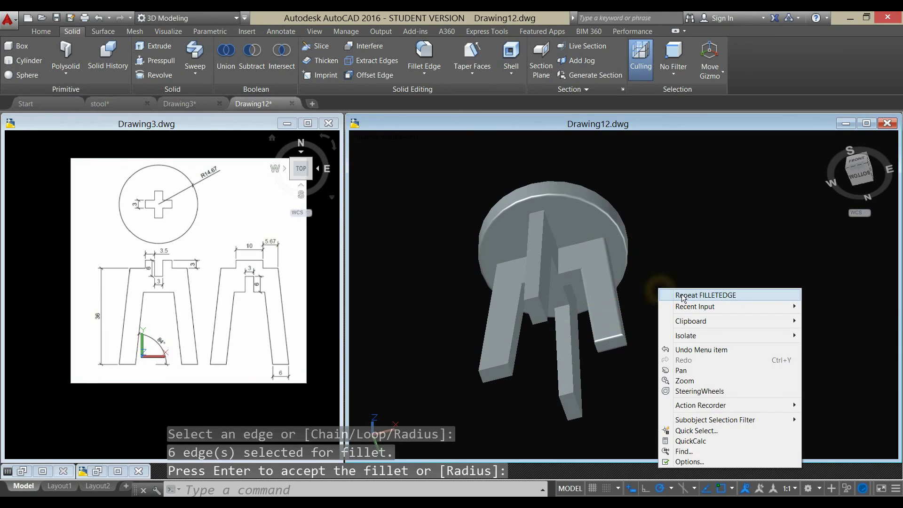
left_click(673, 294)
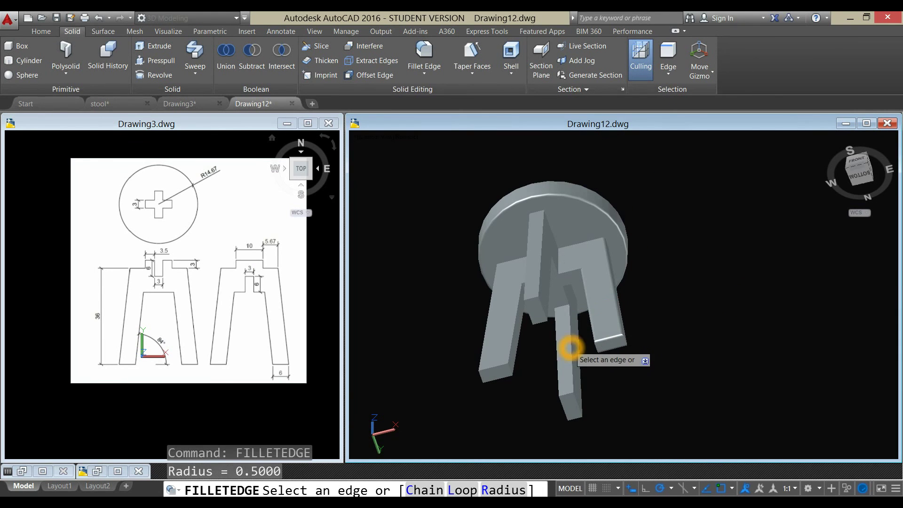
left_click(584, 378)
left_click(562, 382)
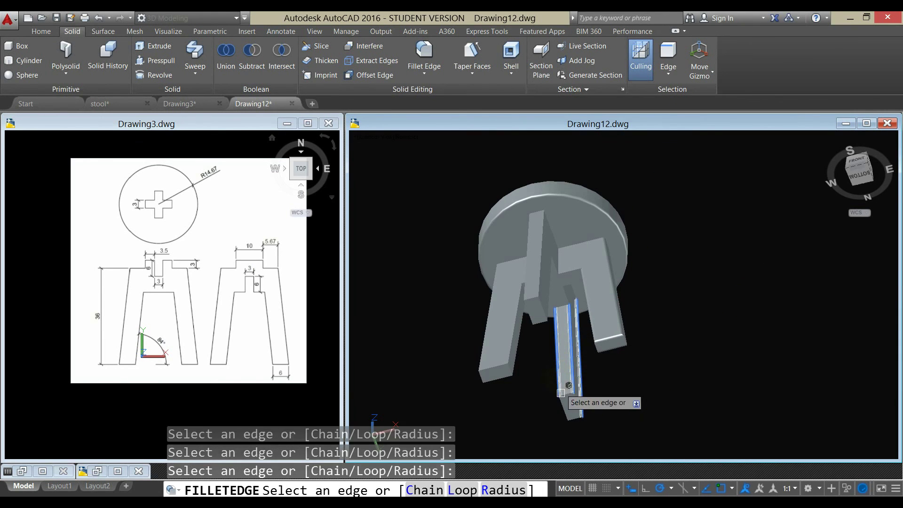
middle_click_drag(586, 414, 641, 423, "shift")
left_click(524, 405)
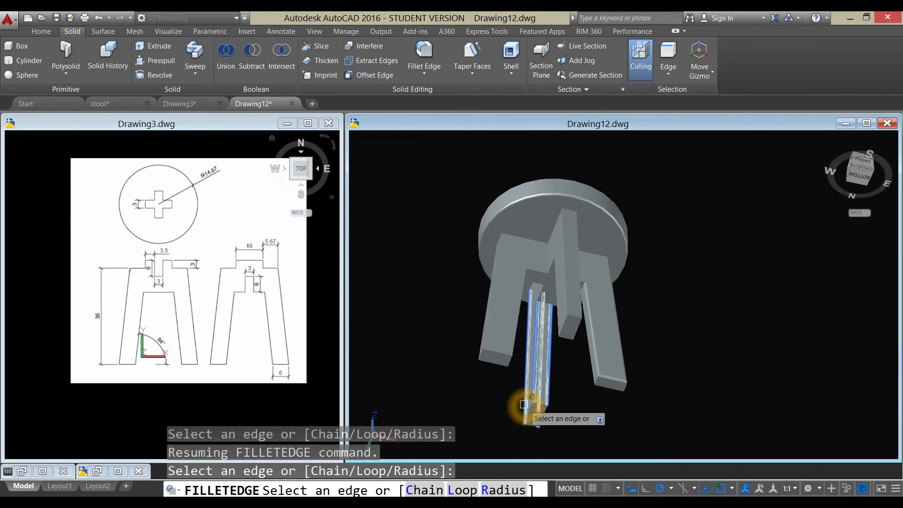
left_click(532, 407)
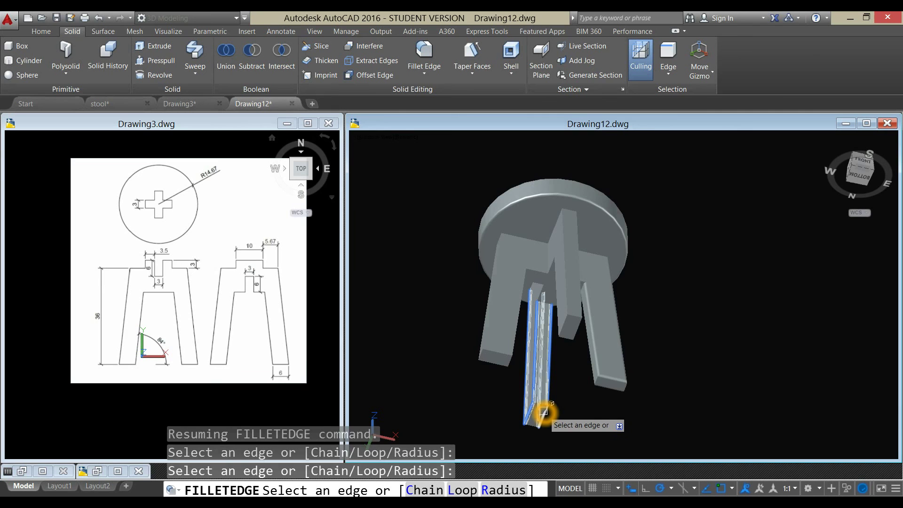
left_click(544, 411)
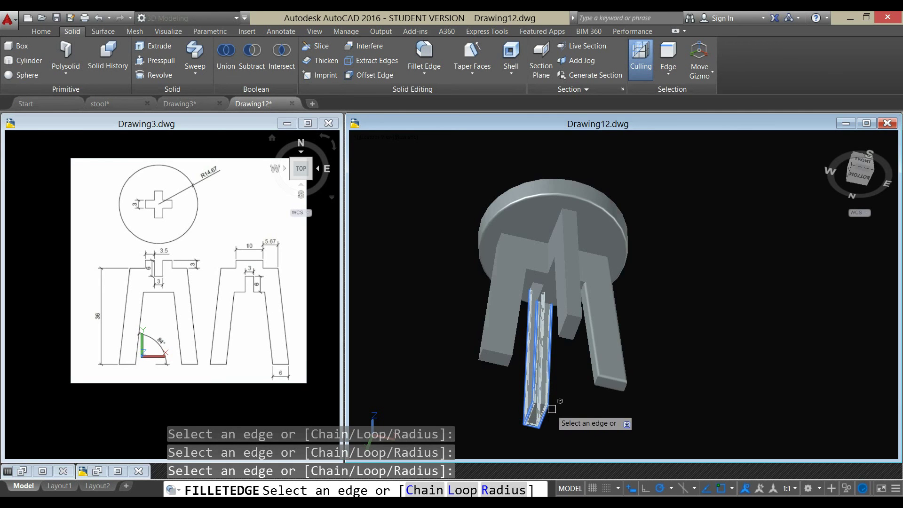
middle_click_drag(553, 408, 532, 403, "shift")
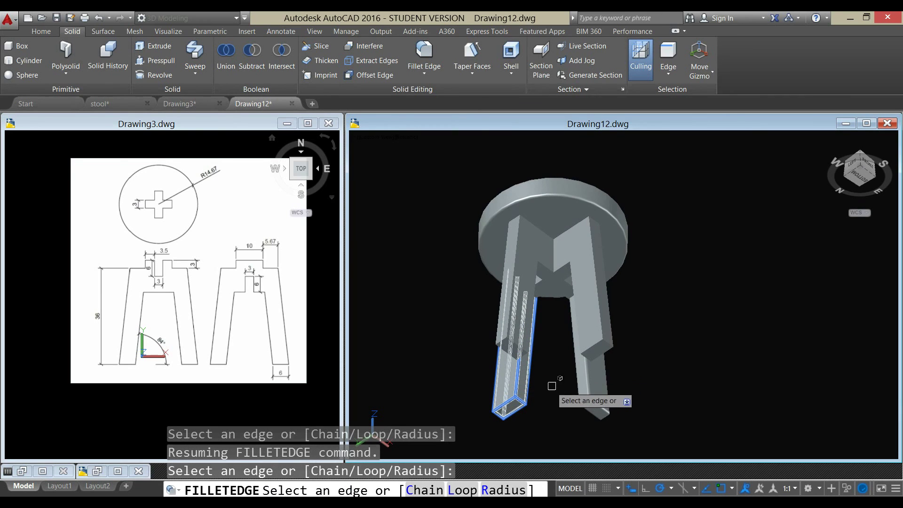
Step: Add the right leg's vertical and bottom edges and apply the fillet to all 16 edges
left_click(599, 313)
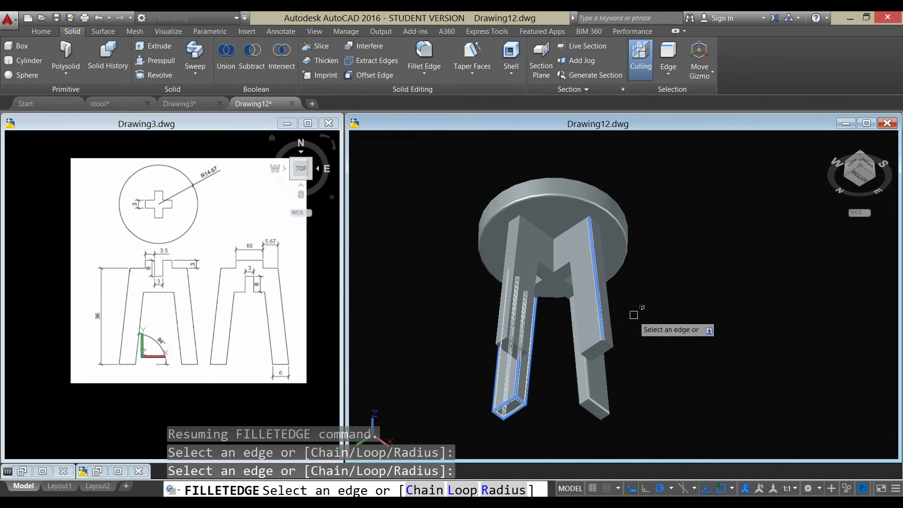
left_click(609, 324)
left_click(581, 335)
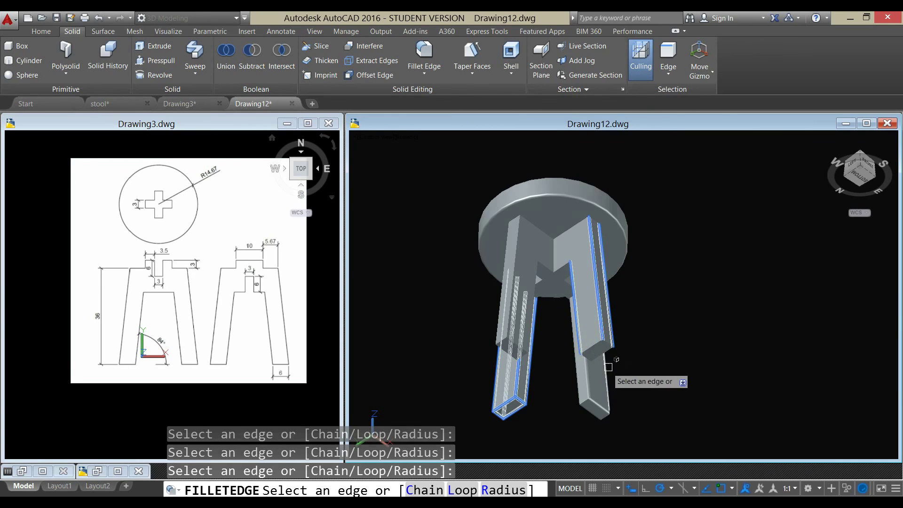
middle_click_drag(625, 363, 725, 371, "shift")
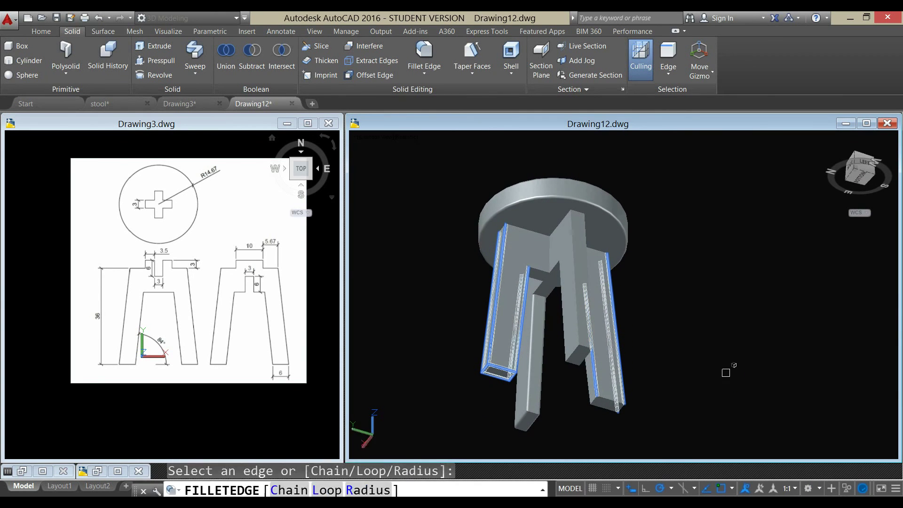
left_click(587, 390)
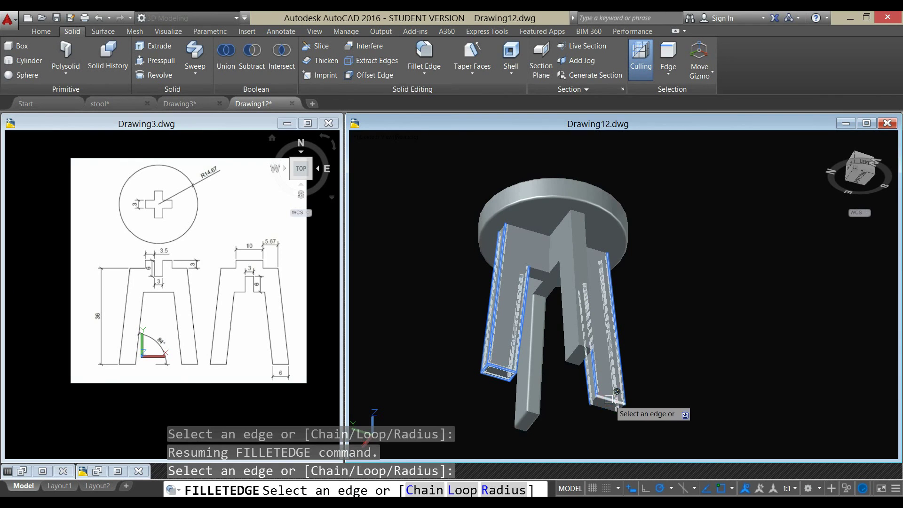
left_click(606, 399)
left_click(605, 406)
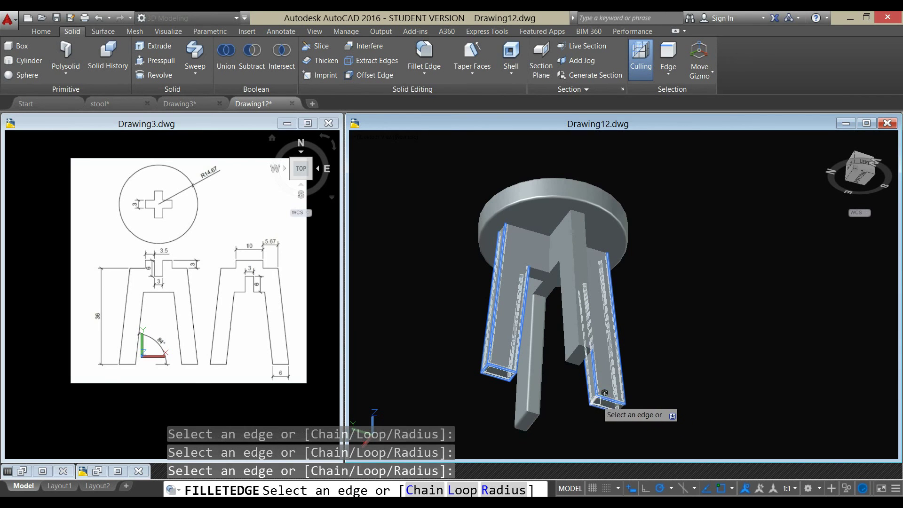
scroll(593, 400, "up", 3)
left_click(593, 401)
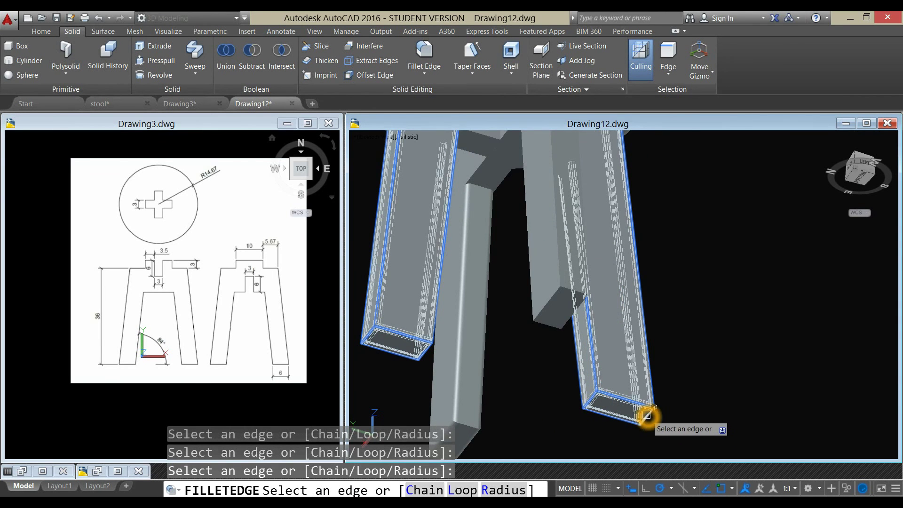
right_click(651, 302)
left_click(667, 308)
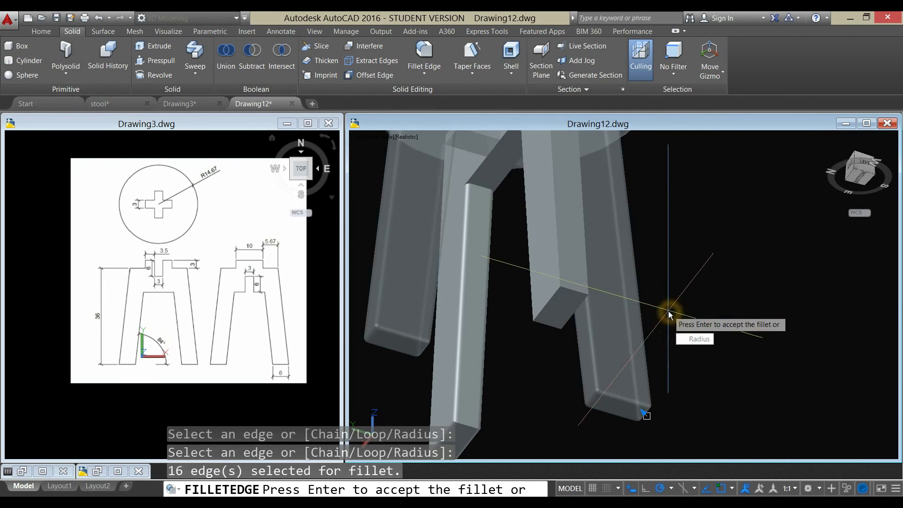
right_click(669, 313)
left_click(685, 320)
scroll(691, 305, "down", 3)
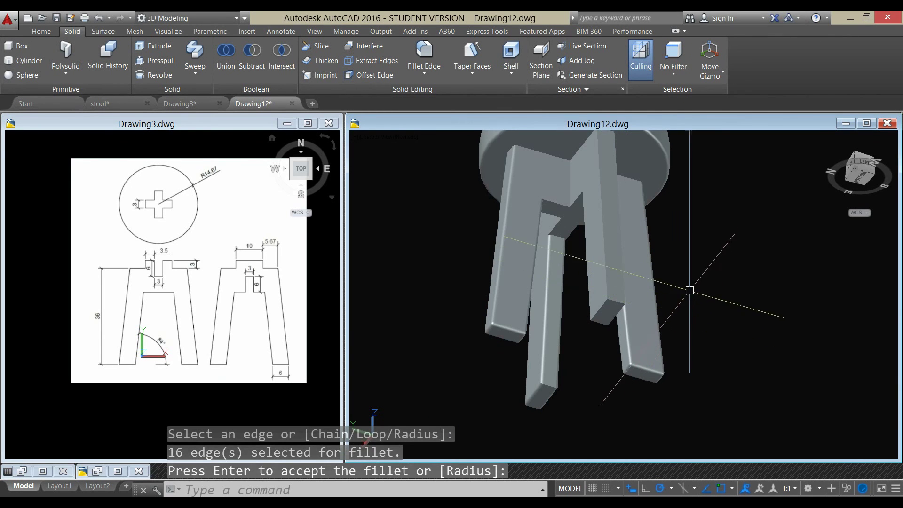
Step: Begin a further edge fillet on the centre leg's vertical and bottom edges
right_click(694, 285)
left_click(711, 288)
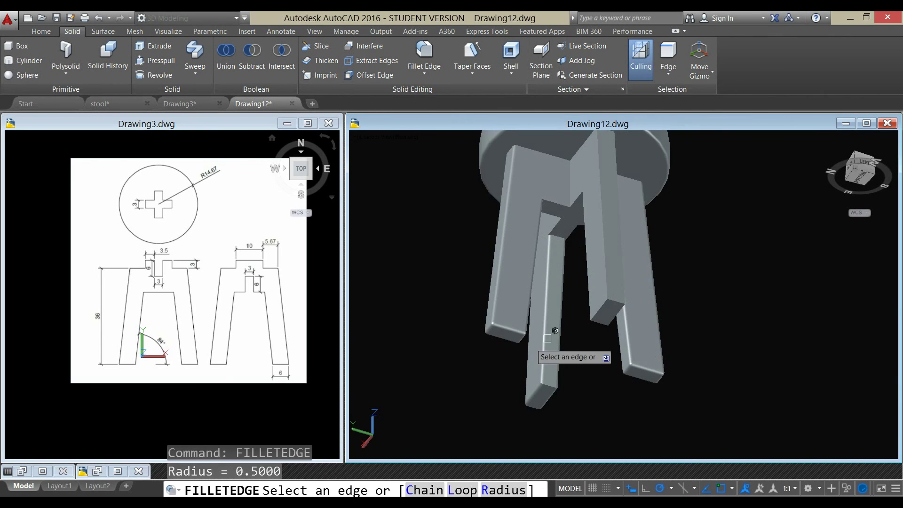
left_click(606, 264)
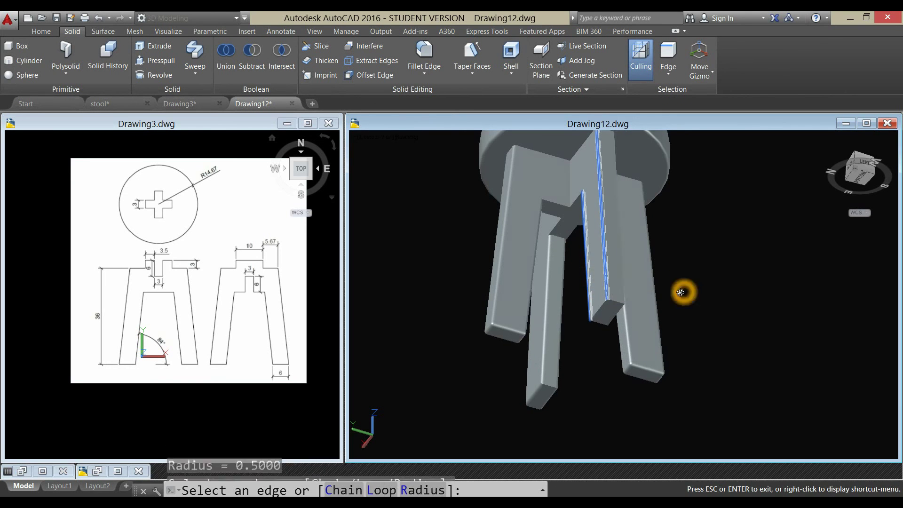
middle_click_drag(681, 292, 619, 317, "shift")
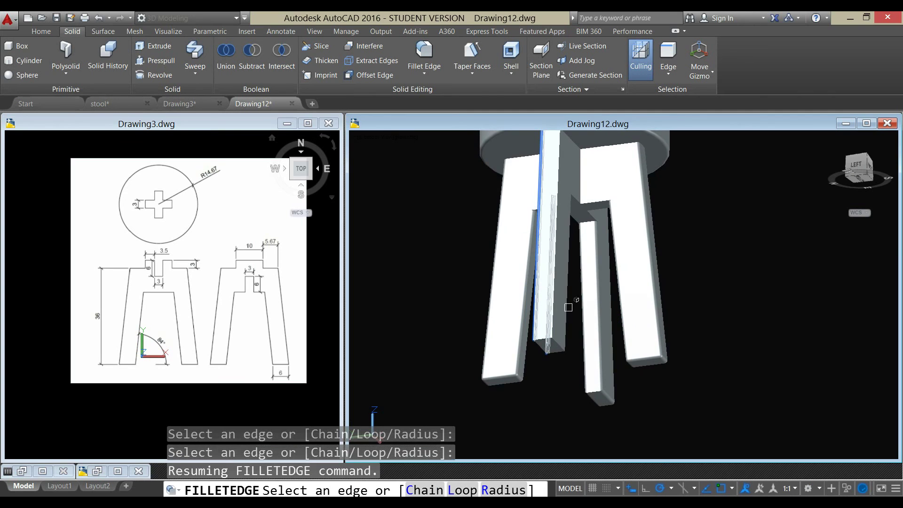
left_click(553, 343)
left_click(540, 342)
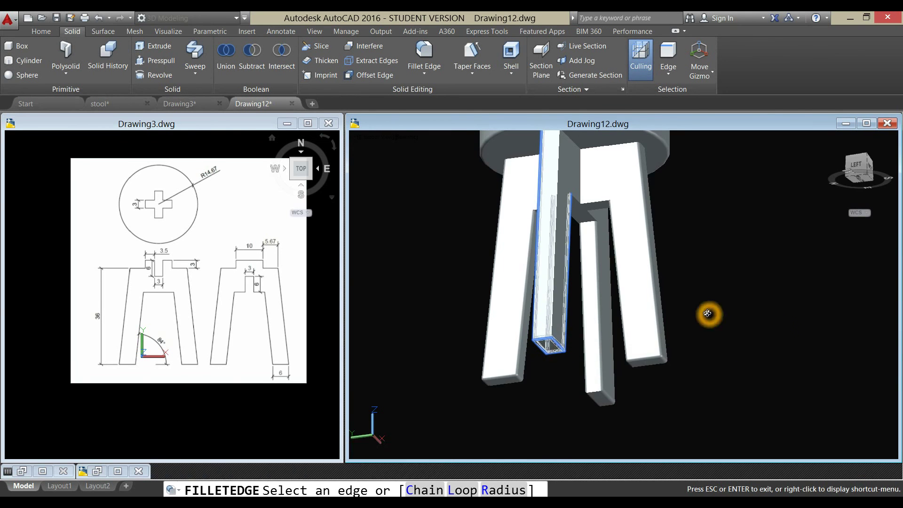
Step: Apply the fillet to the seven selected leg edges, finishing the stool model
middle_click_drag(711, 312, 687, 362, "shift")
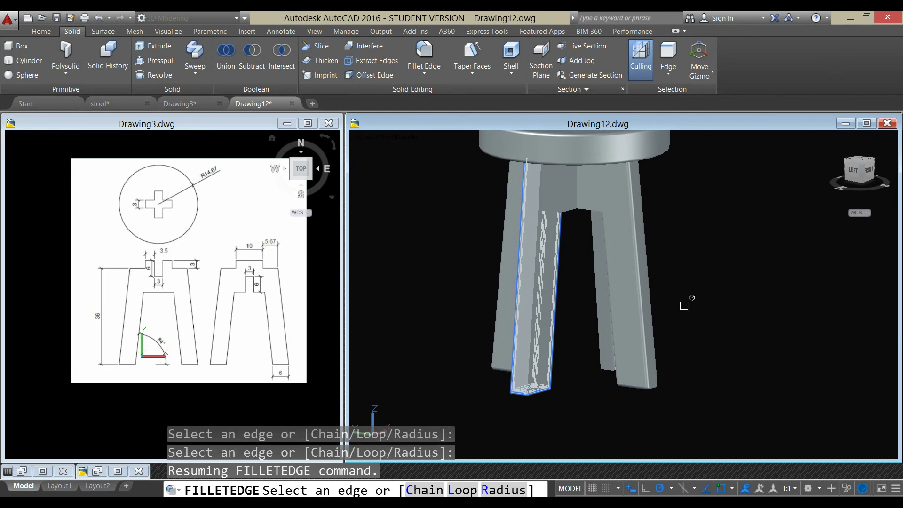
right_click(688, 288)
left_click(700, 295)
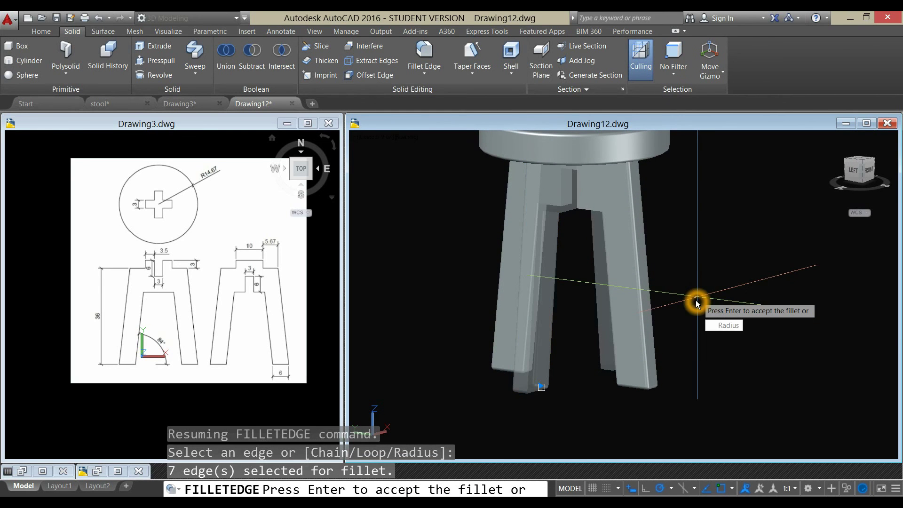
right_click(695, 302)
left_click(711, 306)
middle_click_drag(710, 306, 676, 327, "shift")
scroll(665, 308, "down", 5)
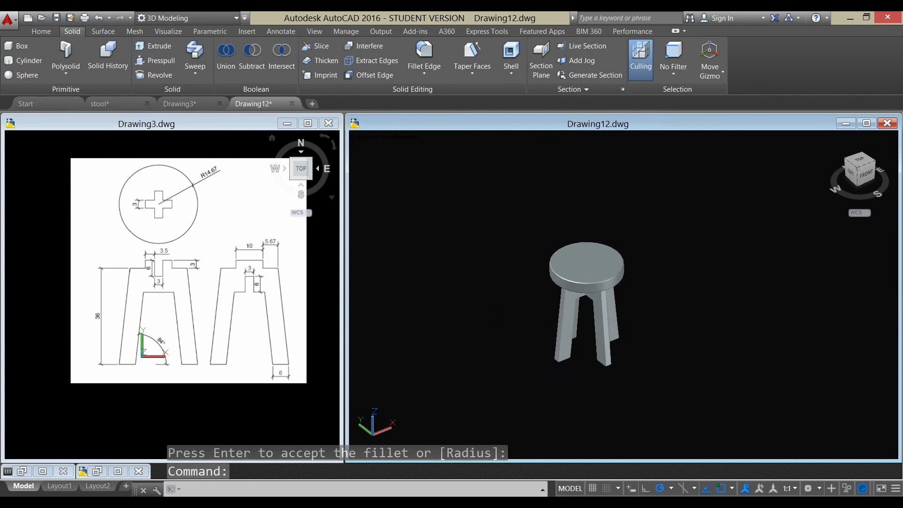
scroll(625, 315, "up", 2)
Step: Open the materials library briefly, cancel stray selections, and close it again
left_click(453, 388)
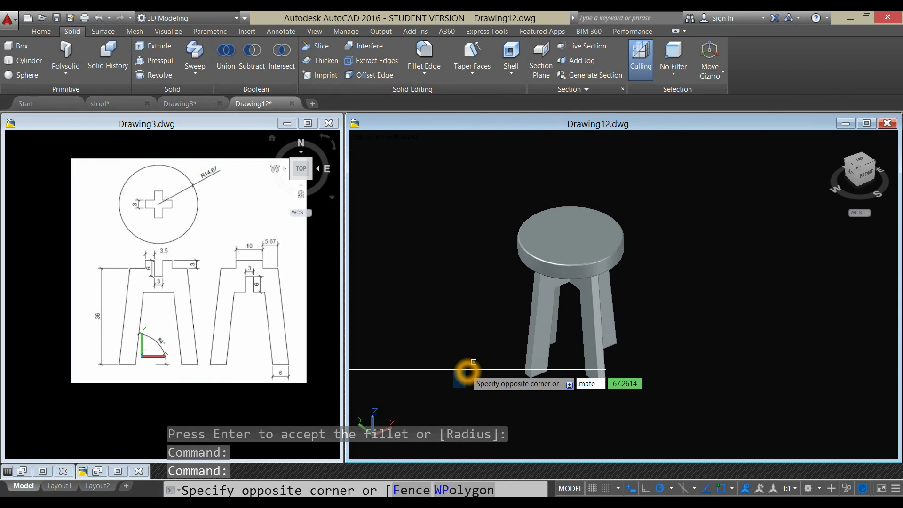
key("Escape")
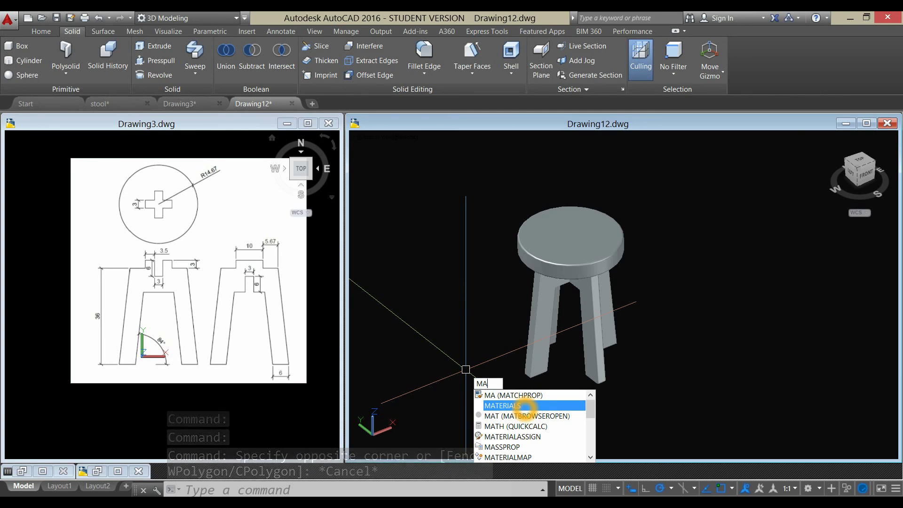
left_click(521, 405)
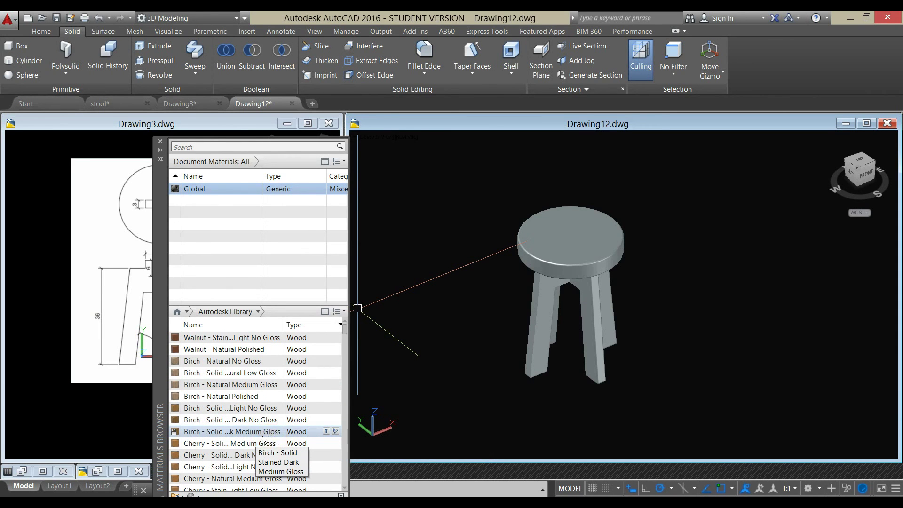
left_click(425, 391)
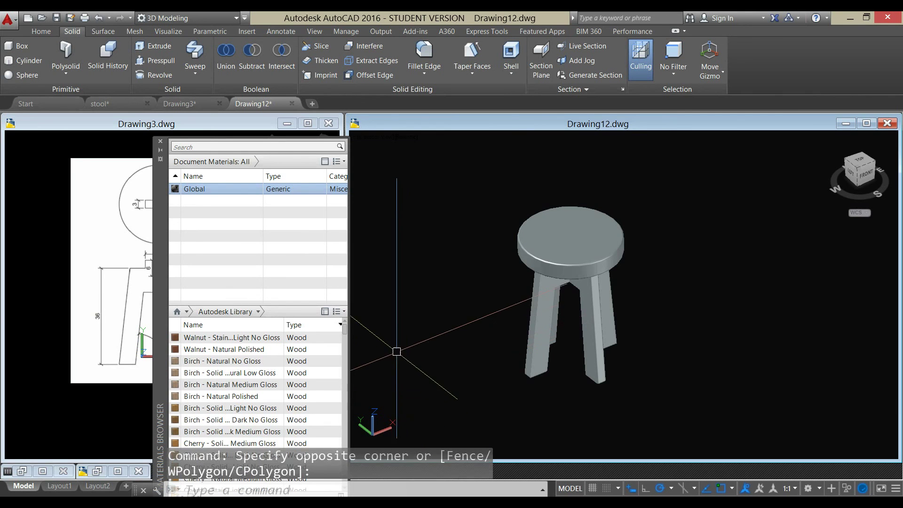
key("Escape")
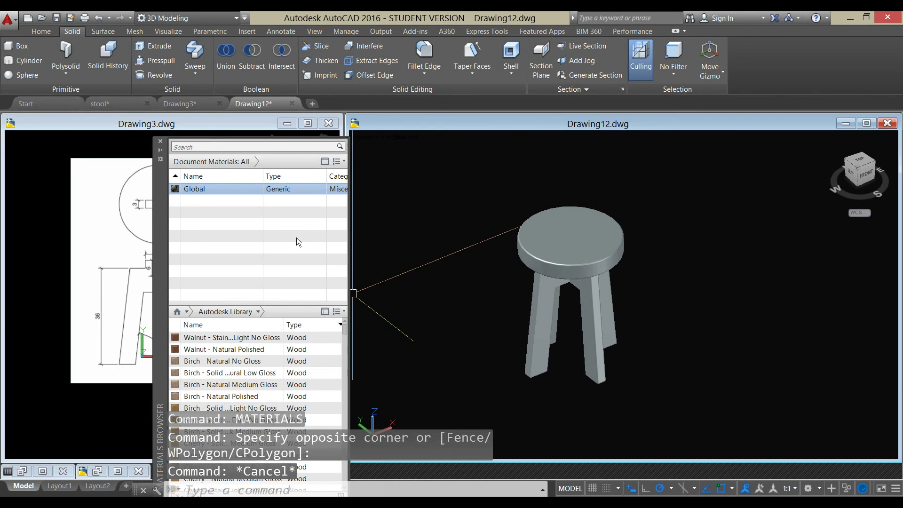
left_click(160, 143)
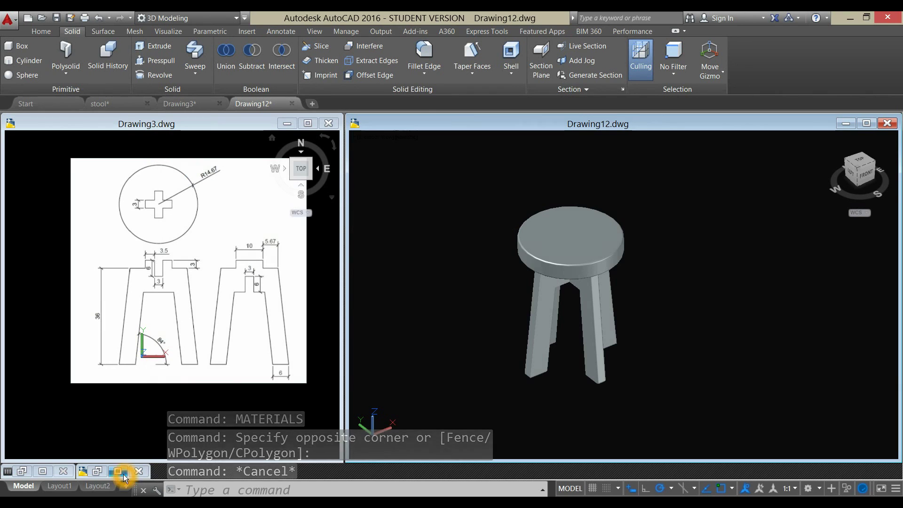
Step: Restore stool.dwg, open the Materials Browser with MA, and minimize stool.dwg to show Drawing12
left_click(98, 472)
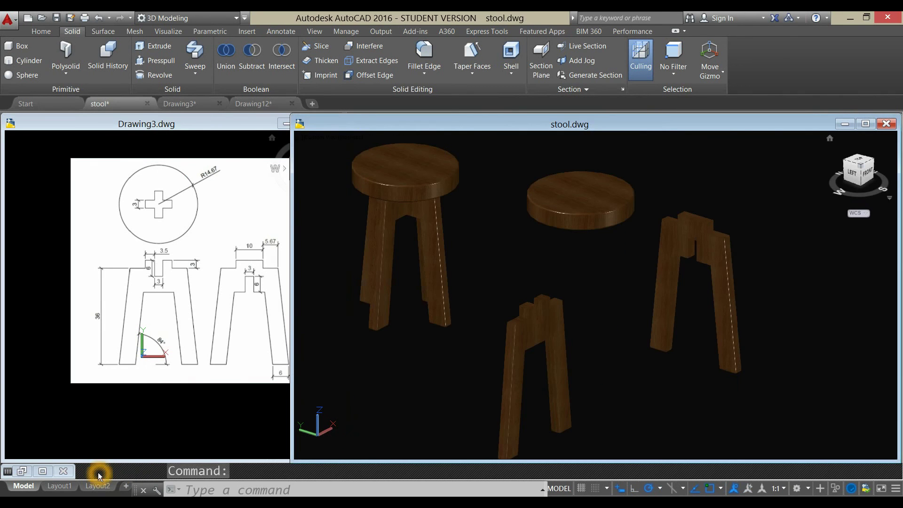
type("ma")
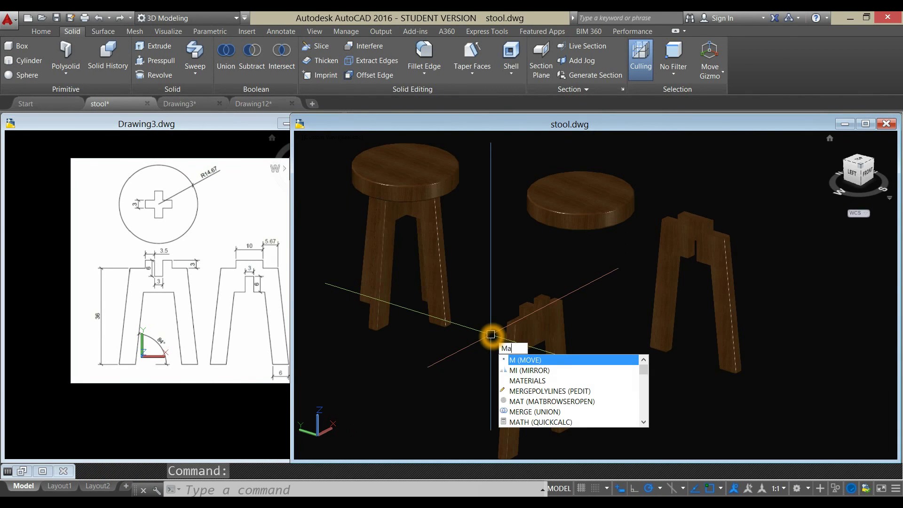
left_click(536, 370)
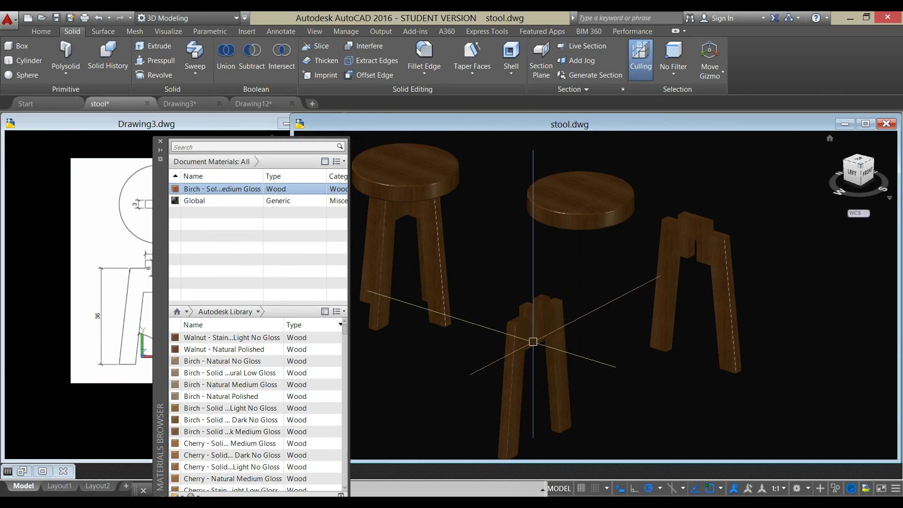
left_click(841, 125)
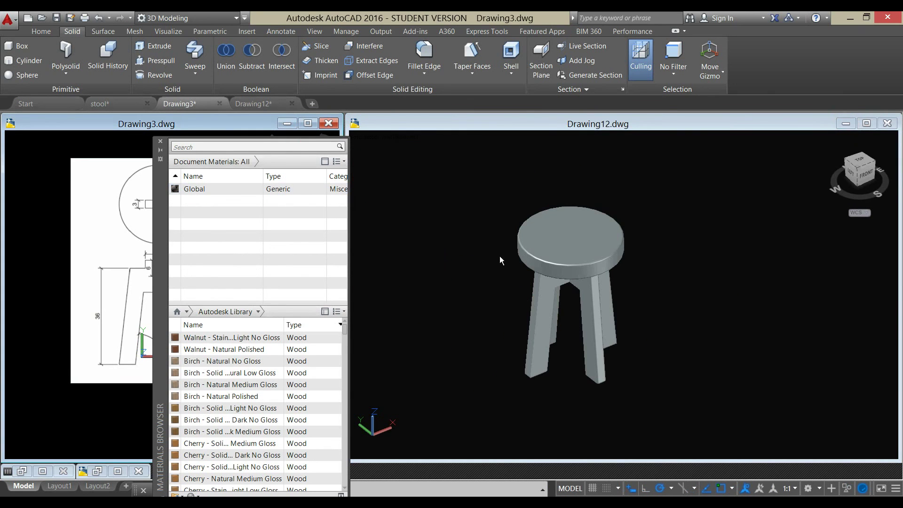
Step: Apply Birch Solid Medium Gloss to the stool seat and both legs
mouse_move(273, 342)
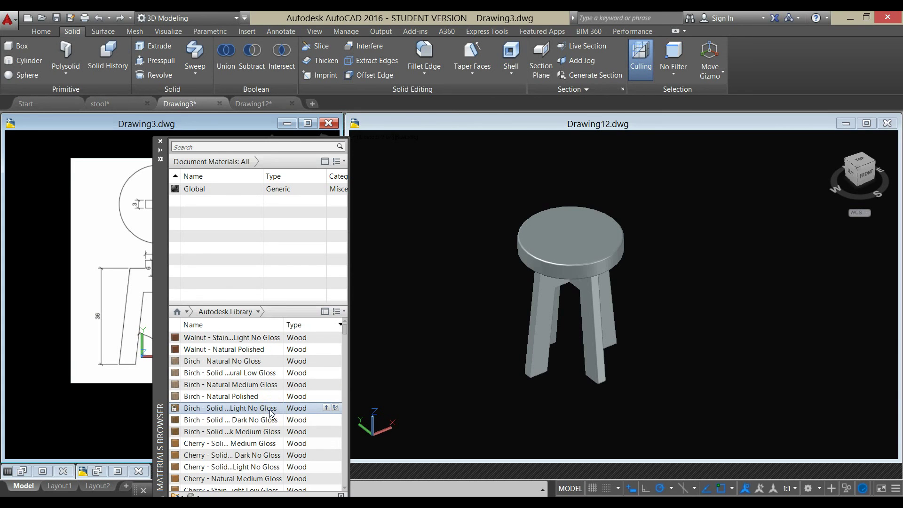
left_click(270, 432)
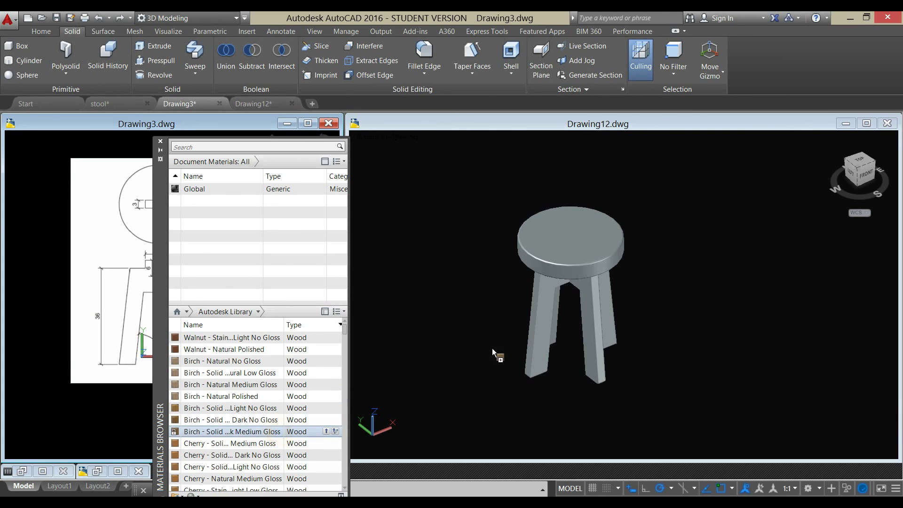
left_click_drag(554, 261, 553, 264)
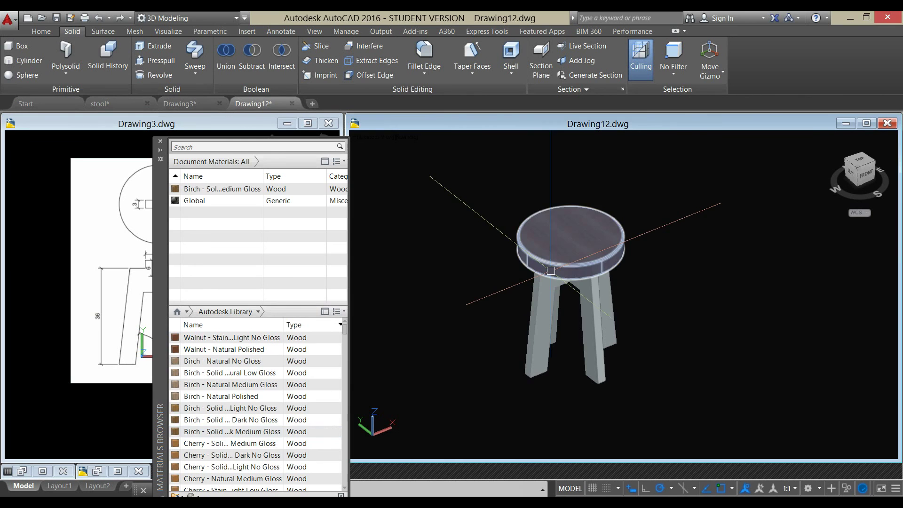
left_click_drag(228, 190, 459, 218)
left_click_drag(551, 294, 545, 295)
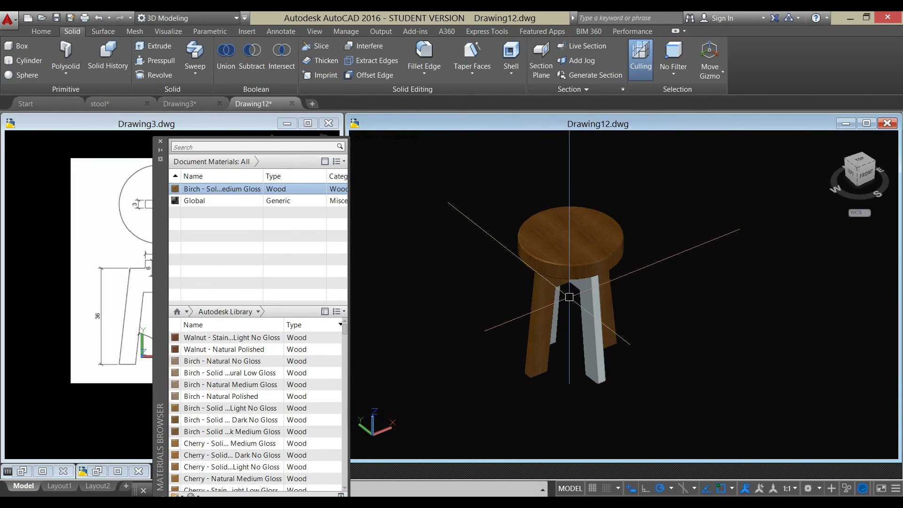
left_click_drag(215, 188, 595, 294)
Step: Orbit around the textured stool to check the birch finish, then select the seat
middle_click_drag(489, 242, 602, 221, "shift")
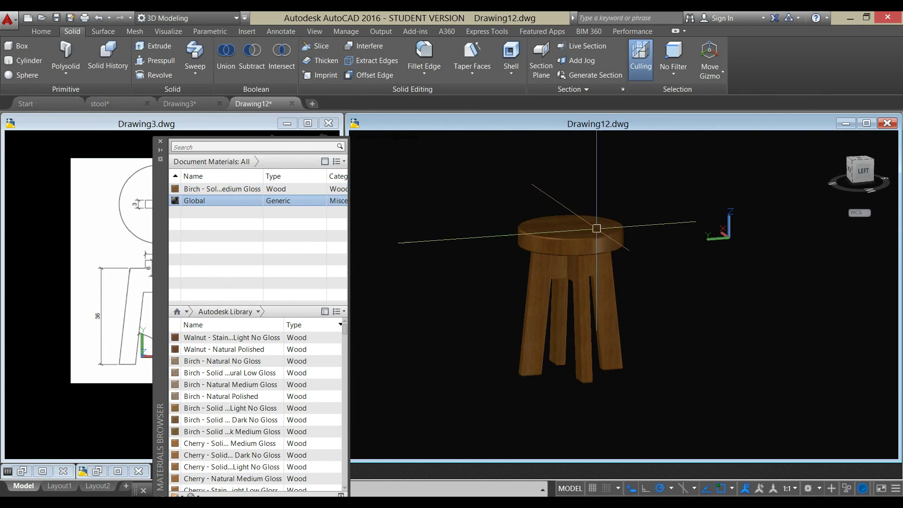
scroll(606, 235, "up", 5)
middle_click_drag(619, 253, 632, 265, "shift")
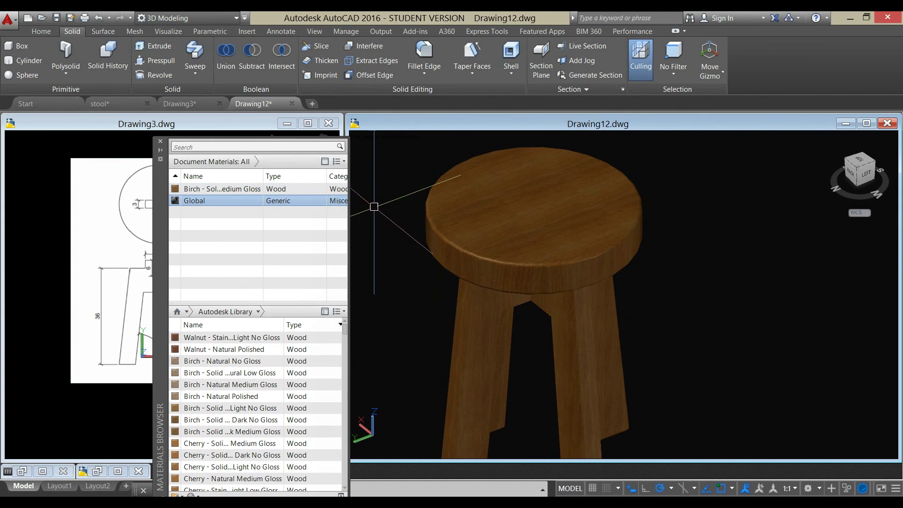
scroll(494, 207, "down", 3)
middle_click_drag(494, 207, 559, 203, "shift")
left_click(562, 204)
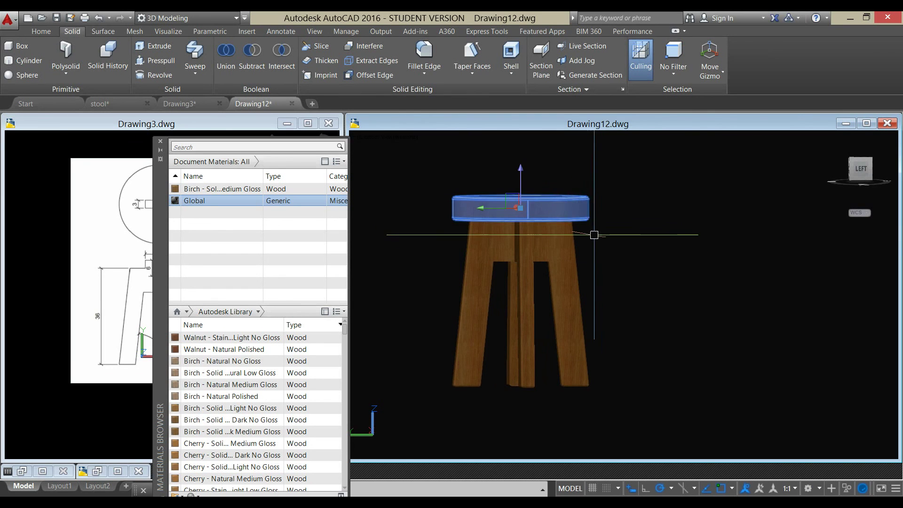
Step: Copy the whole stool, seat and both legs, to a spot on its right
key("Escape")
middle_click_drag(611, 258, 528, 207, "shift")
left_click(528, 210)
left_click(530, 255)
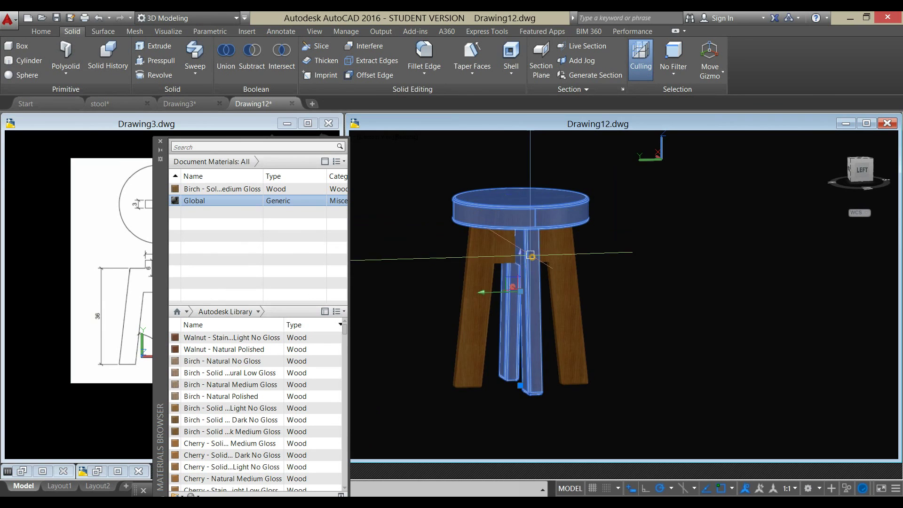
right_click(423, 234)
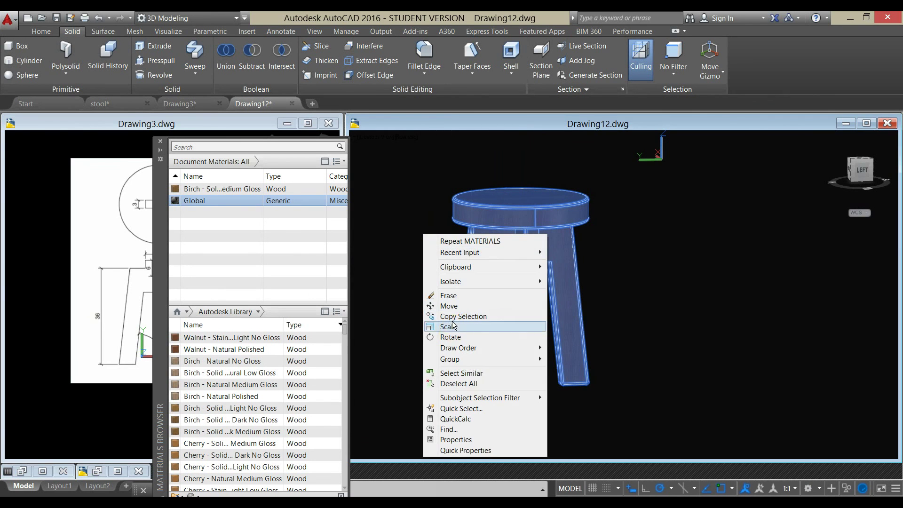
left_click(463, 316)
left_click(601, 314)
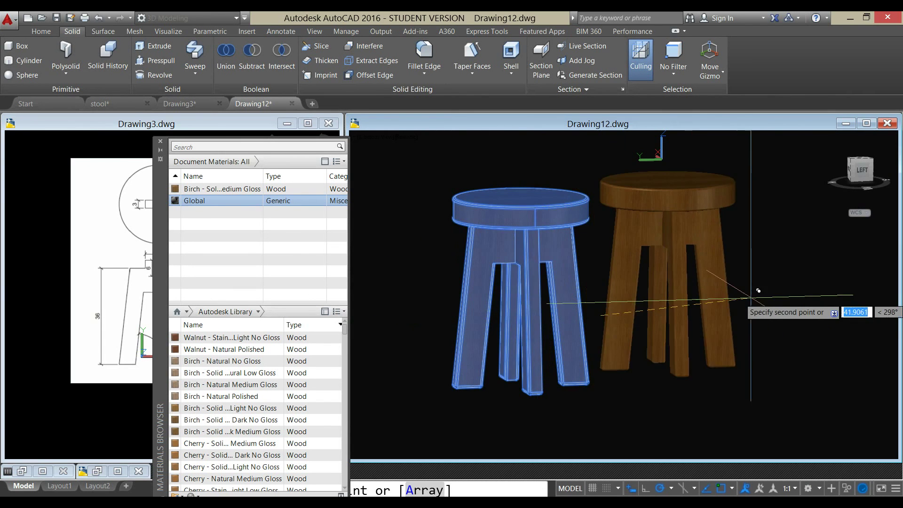
left_click(785, 312)
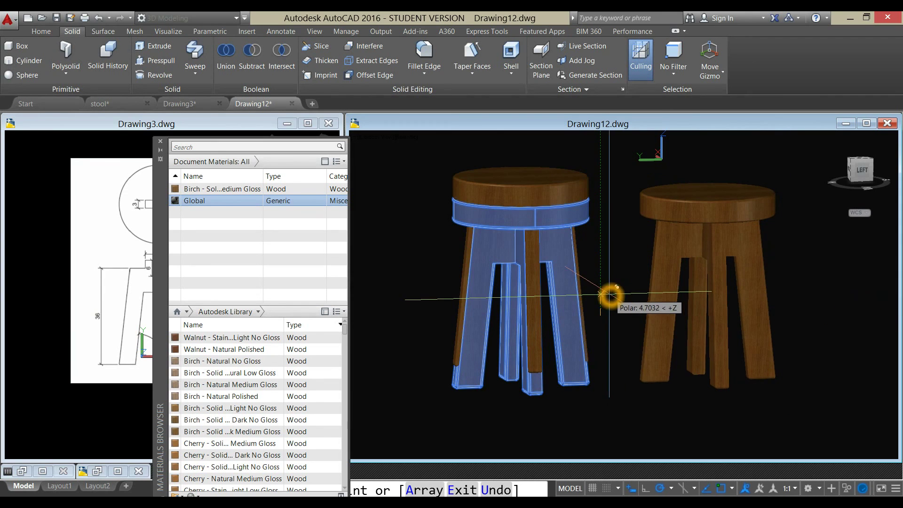
right_click(610, 295)
left_click(627, 298)
Step: Lift the copied stool's seat straight up off its legs
scroll(611, 298, "down", 3)
middle_click_drag(598, 298, 535, 298)
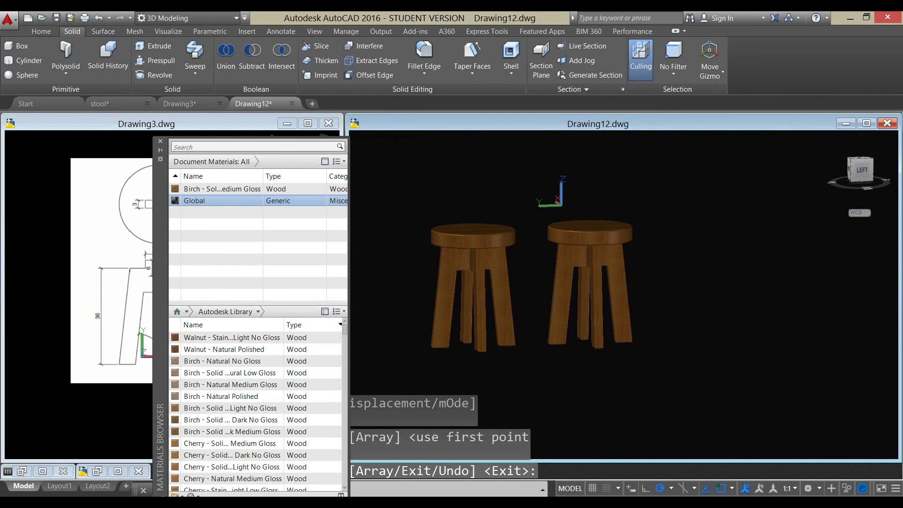
left_click(598, 235)
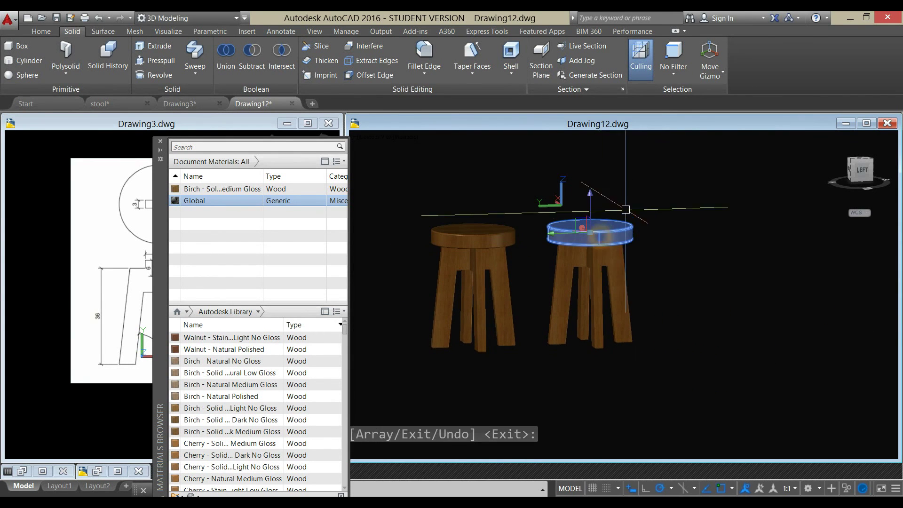
left_click(591, 193)
left_click(589, 165)
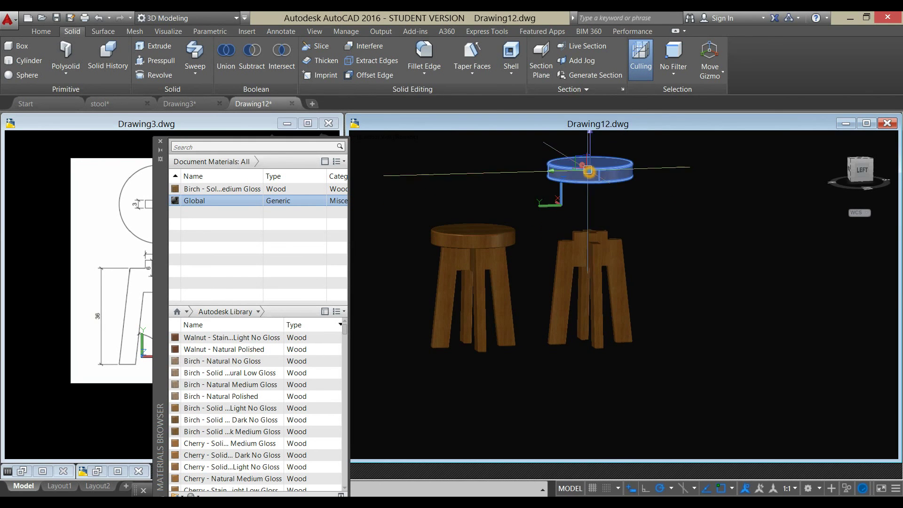
key("Escape")
Step: Shift one leg of the copy out to the right and close the Materials Browser
left_click(596, 288)
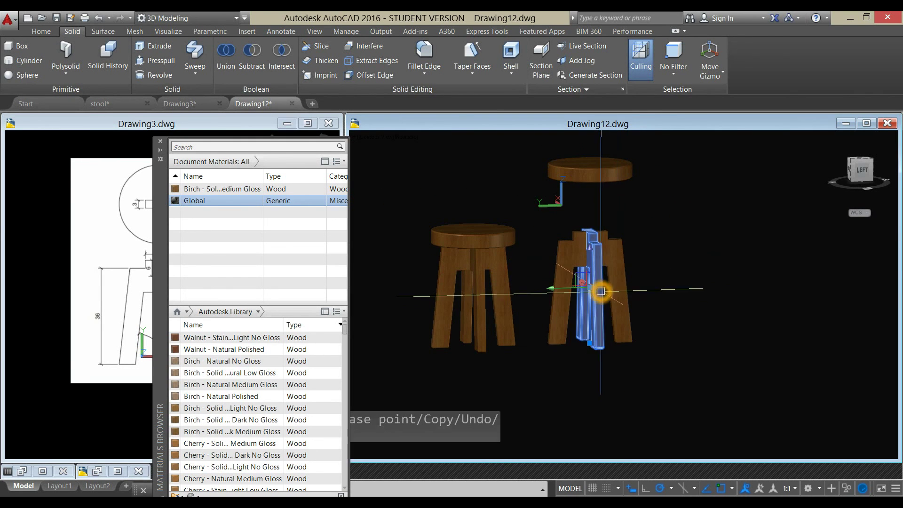
left_click(560, 300)
left_click_drag(559, 299, 708, 284)
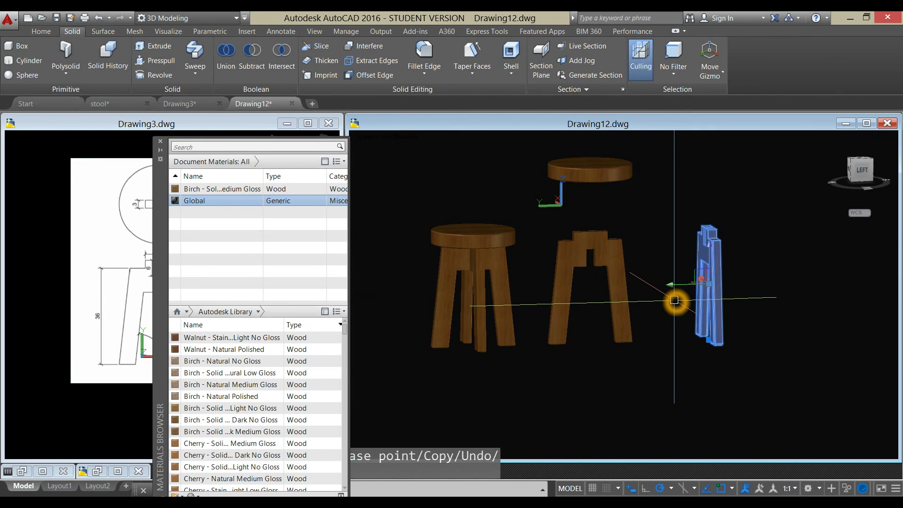
middle_click_drag(674, 300, 585, 302, "shift")
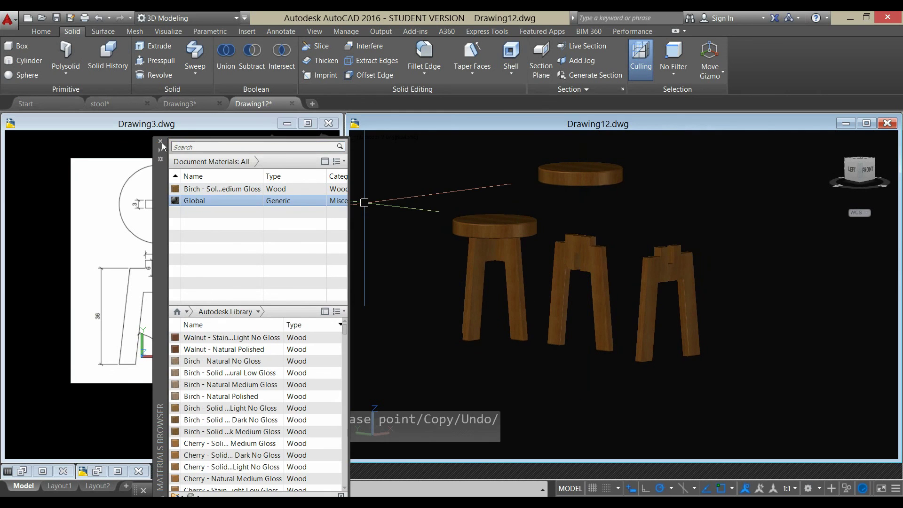
left_click(160, 141)
middle_click_drag(771, 258, 866, 298, "shift")
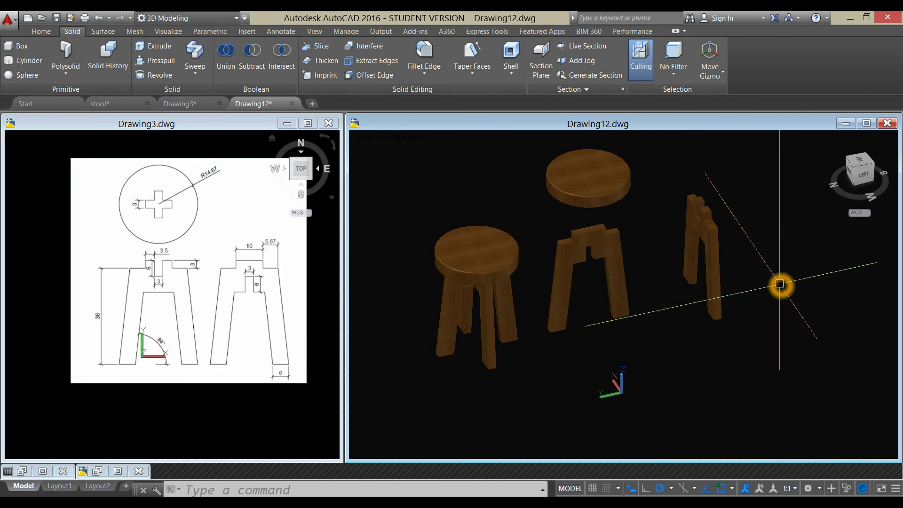
scroll(780, 284, "up", 2)
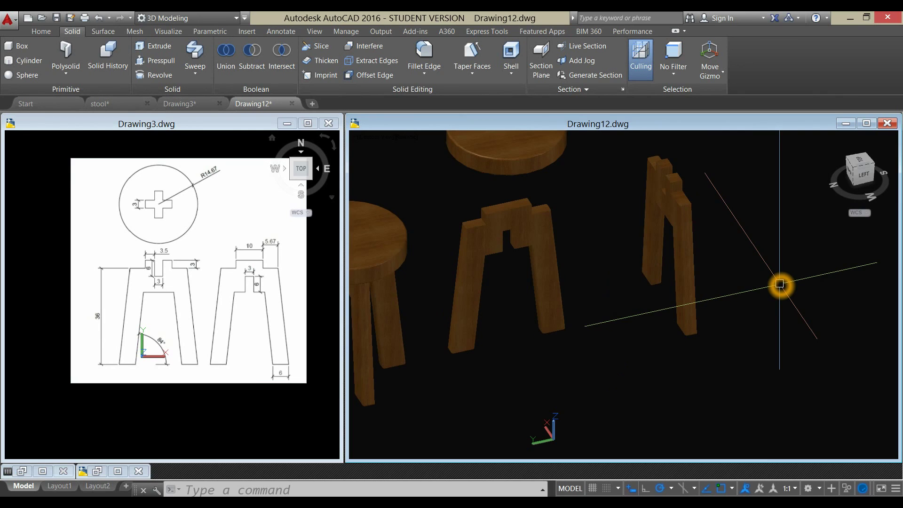